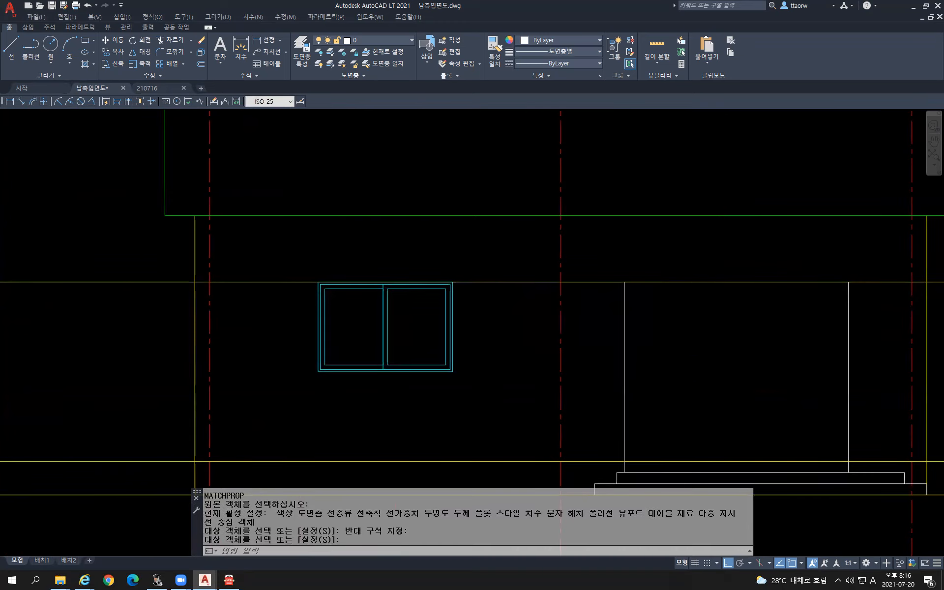
# Offset the glass outlines of both window sashes inward by 10.
pyautogui.scroll(4, 346, 336)
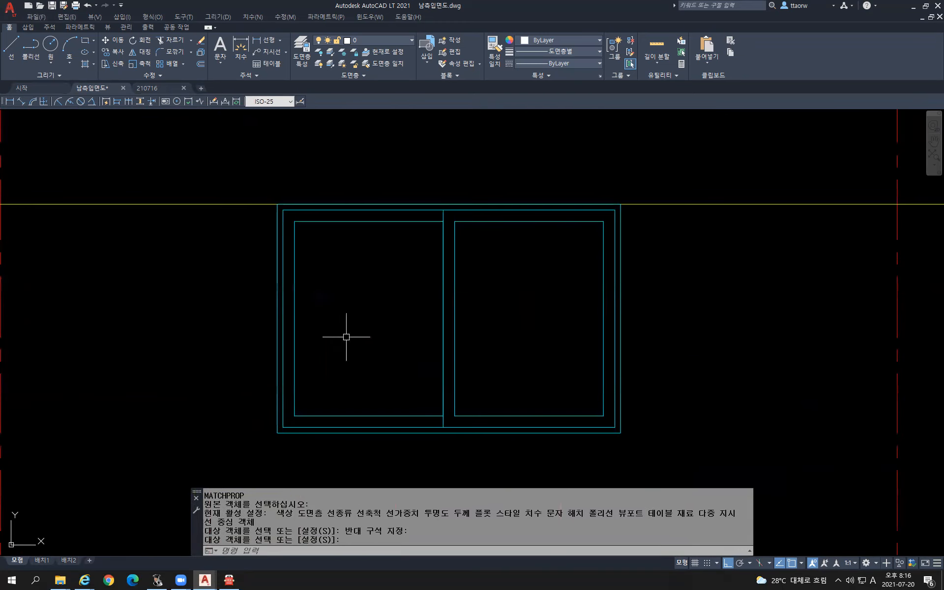
pyautogui.press('Escape')
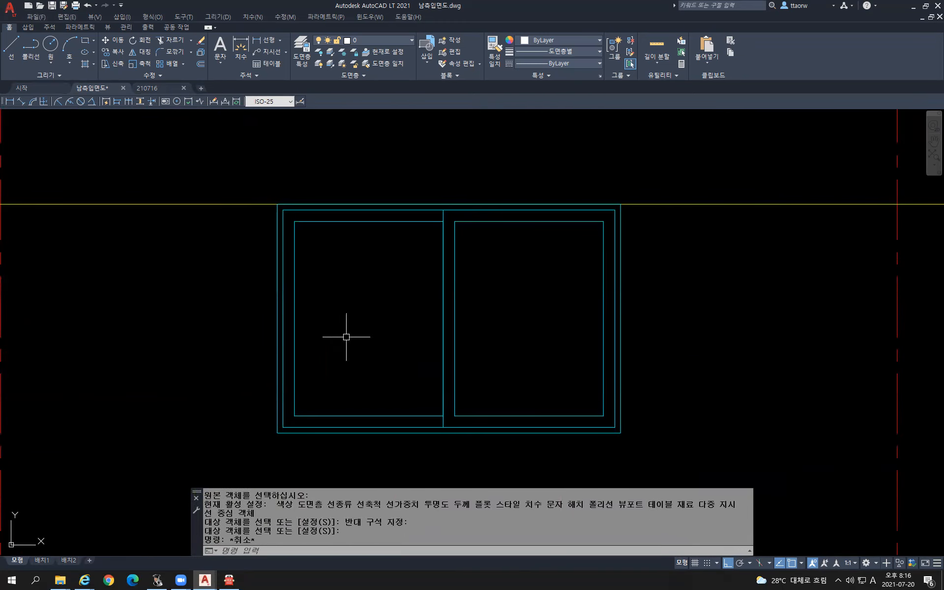
pyautogui.write('o')
pyautogui.press('Return')
pyautogui.write('10')
pyautogui.press('Return')
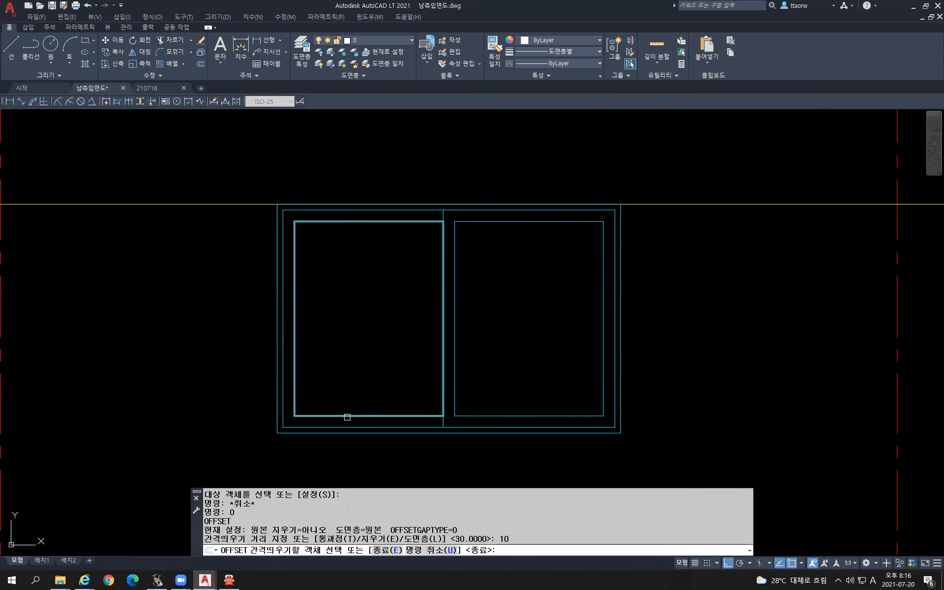
pyautogui.click(346, 416)
pyautogui.click(362, 394)
pyautogui.click(603, 344)
pyautogui.click(547, 351)
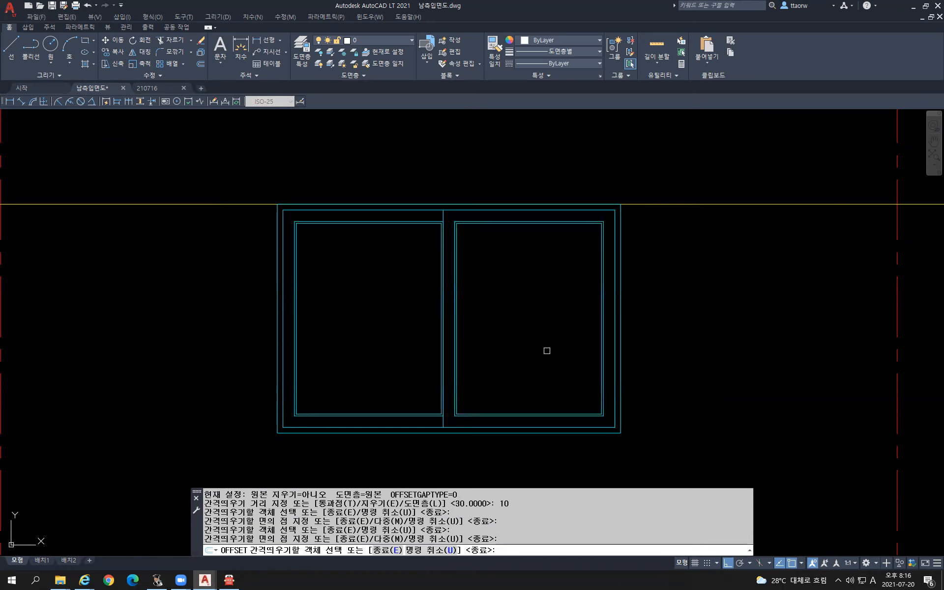
pyautogui.press('Escape')
# Put the two new inner rectangles of the sashes on the blue layer.
pyautogui.click(455, 224)
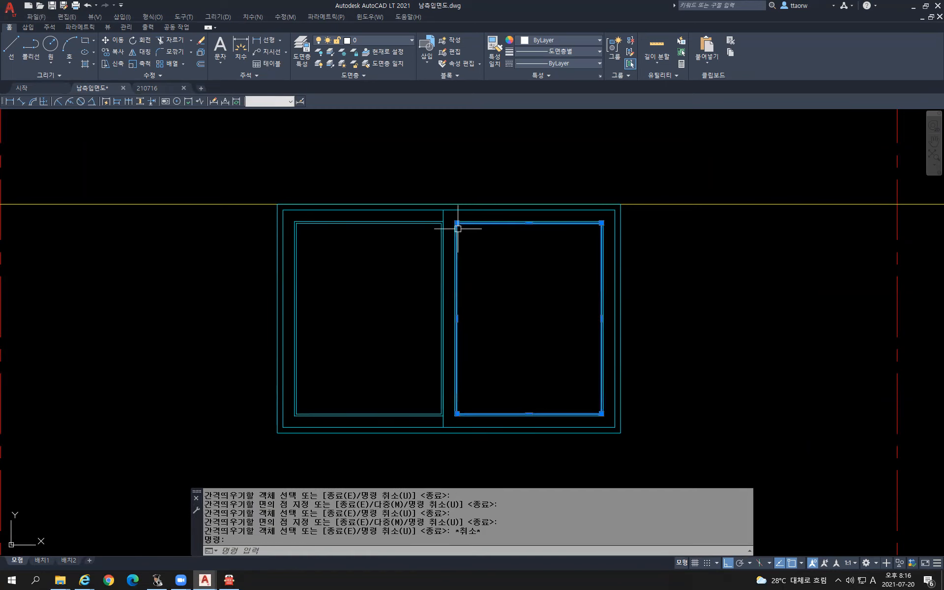
pyautogui.click(396, 223)
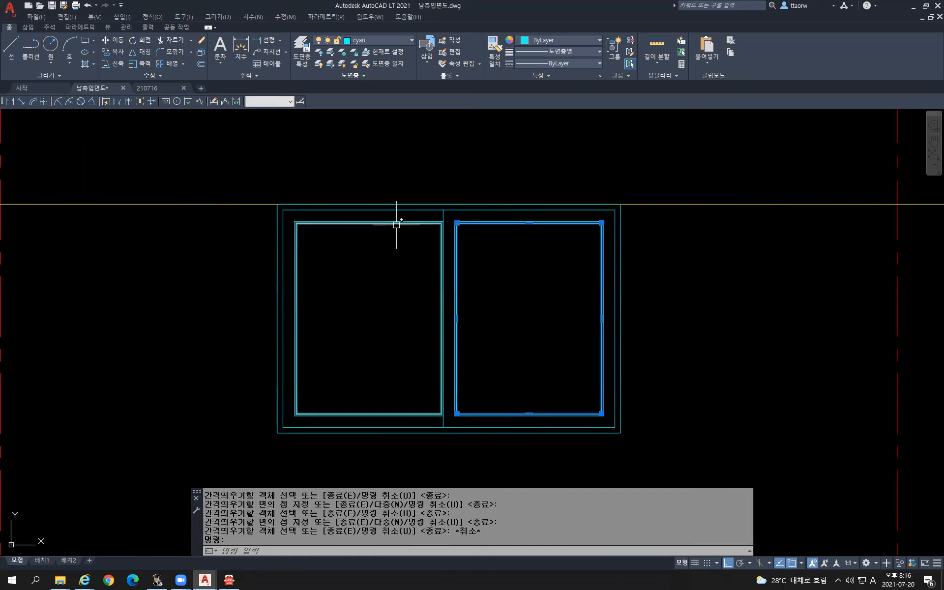
pyautogui.click(375, 42)
pyautogui.click(371, 71)
pyautogui.press('Escape')
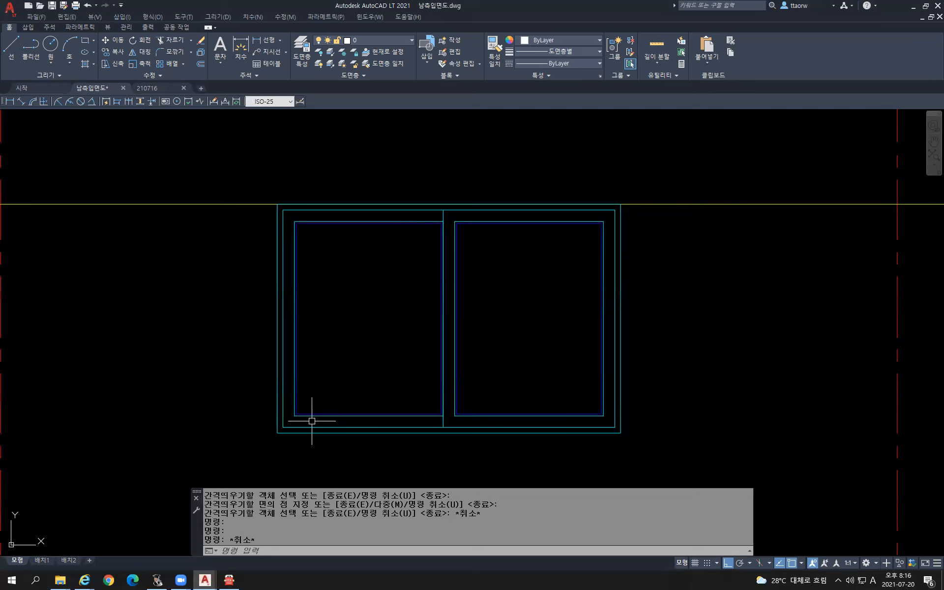
# Turn on polar tracking at 30, 60, 90, 120 degrees and draw a steep slanted line in the left pane.
pyautogui.click(744, 563)
pyautogui.click(749, 563)
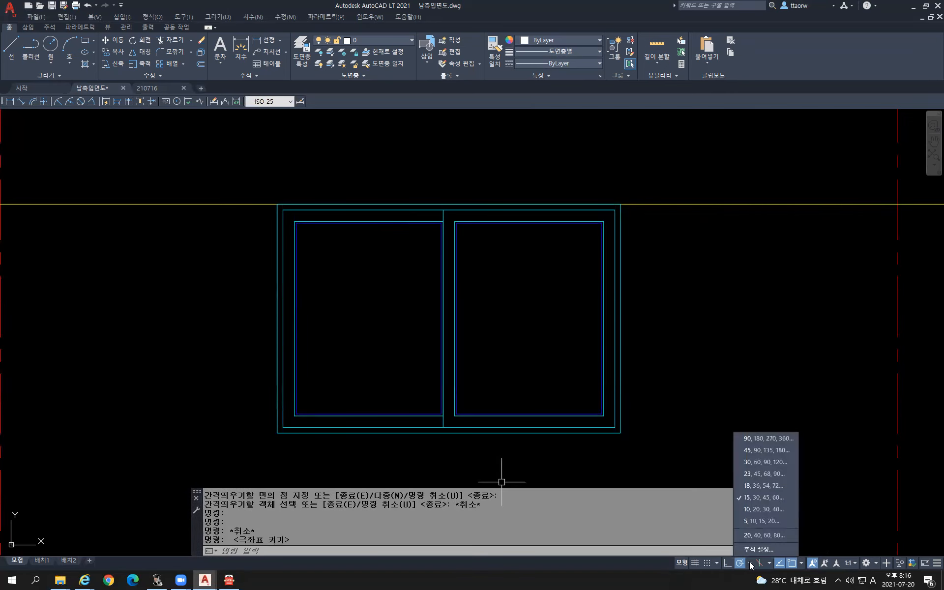
pyautogui.click(747, 462)
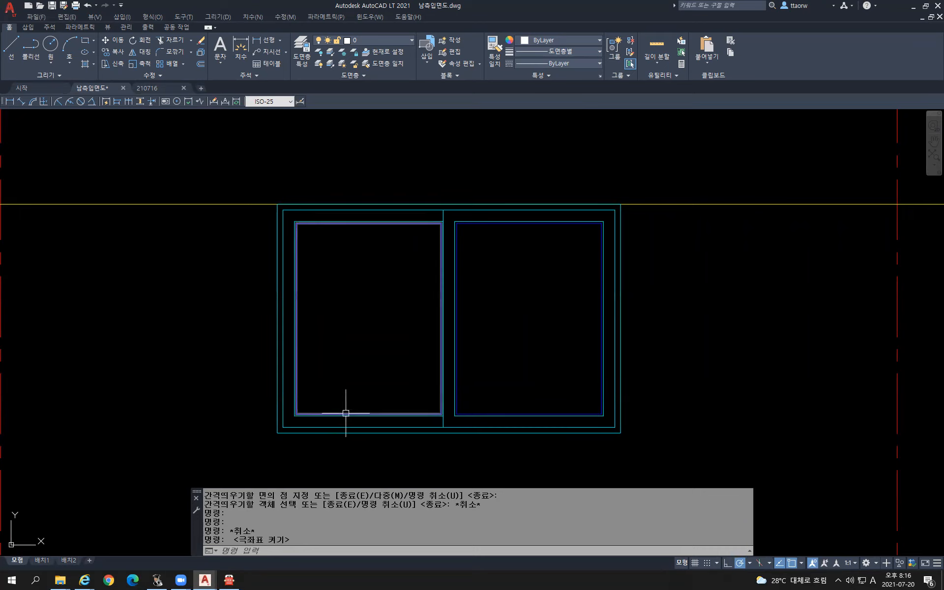
pyautogui.write('l')
pyautogui.press('Return')
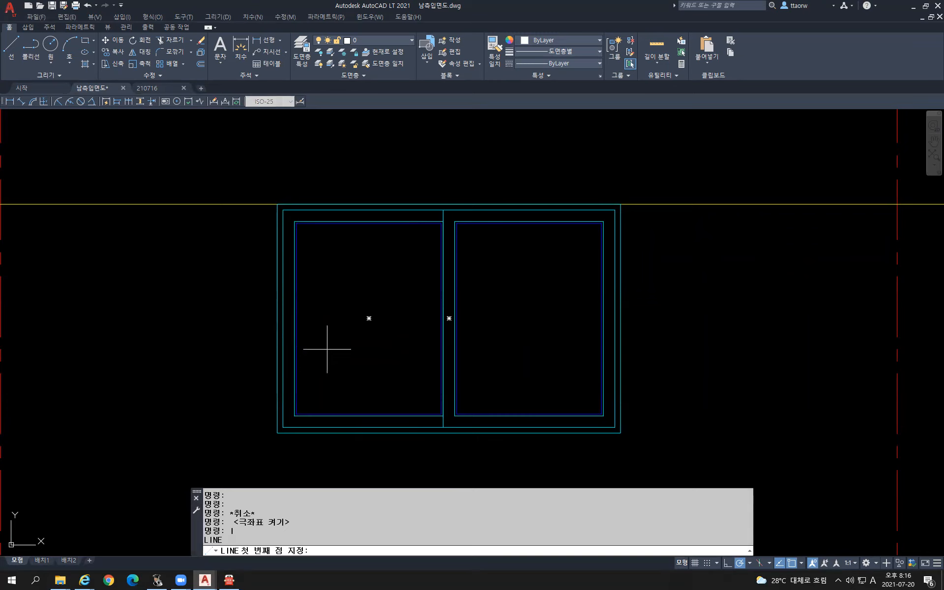
pyautogui.click(340, 330)
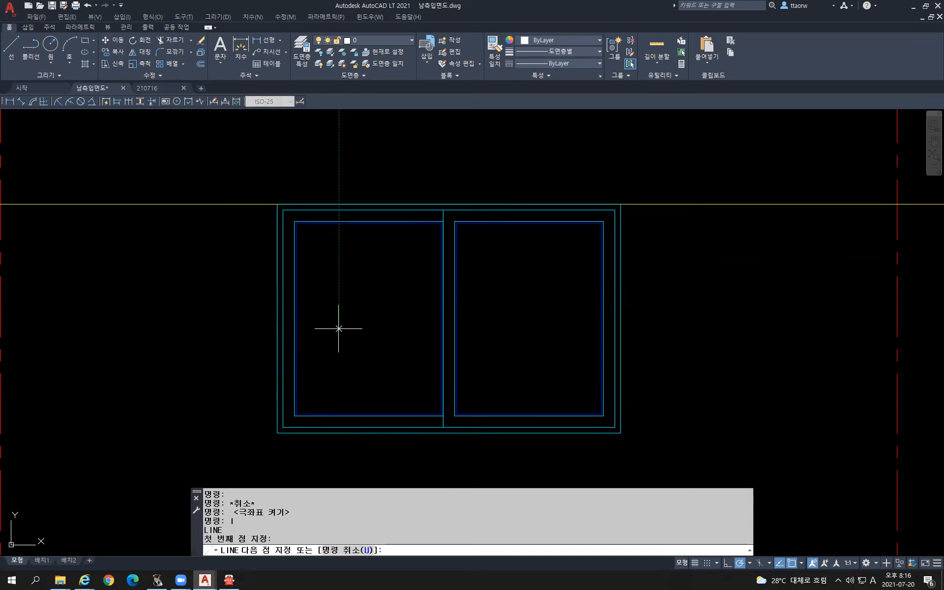
pyautogui.click(378, 261)
pyautogui.press('Return')
# Move the slanted line slightly up and to the right within the left pane.
pyautogui.click(390, 293)
pyautogui.click(339, 265)
pyautogui.write('m')
pyautogui.press('Return')
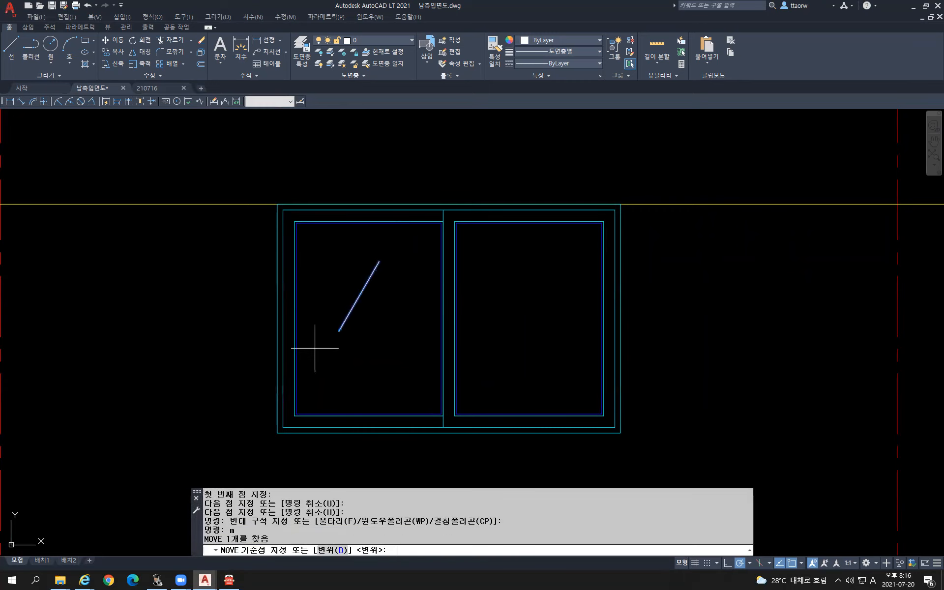
pyautogui.click(338, 330)
pyautogui.click(341, 340)
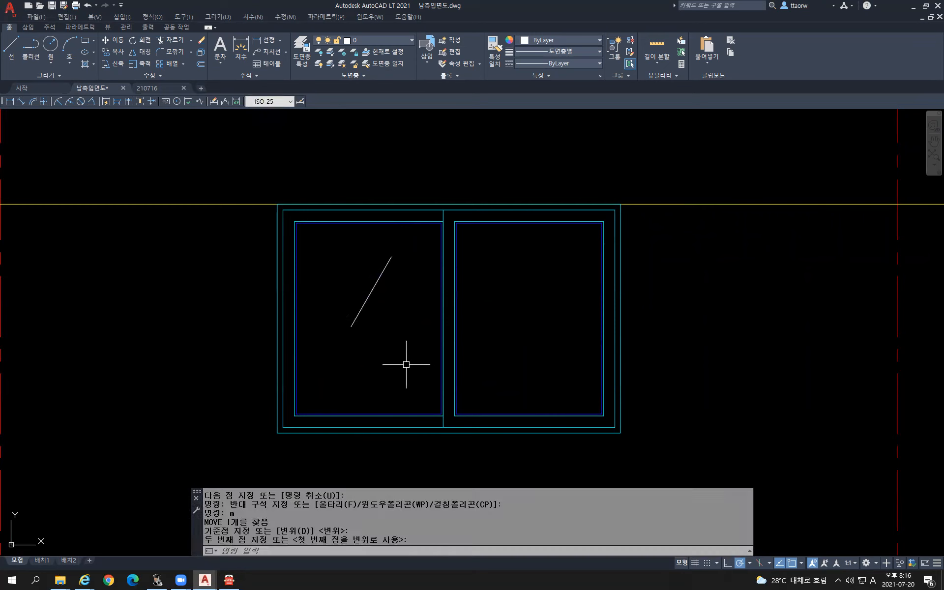
# Copy the slanted line twice, staggered upward on either side of the original, to form a three-line glass mark.
pyautogui.click(390, 306)
pyautogui.click(365, 274)
pyautogui.write('c')
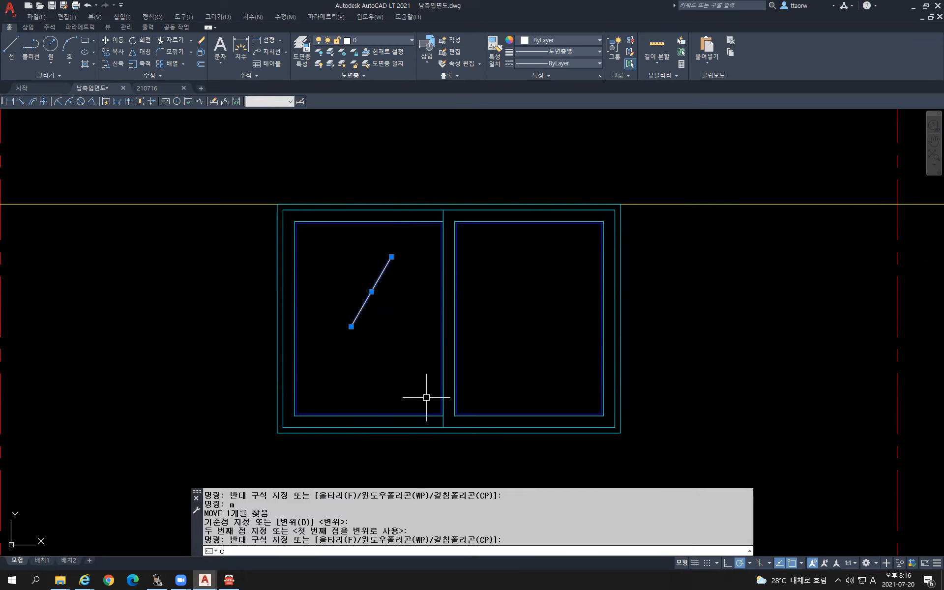
pyautogui.write('o')
pyautogui.press('Return')
pyautogui.click(370, 333)
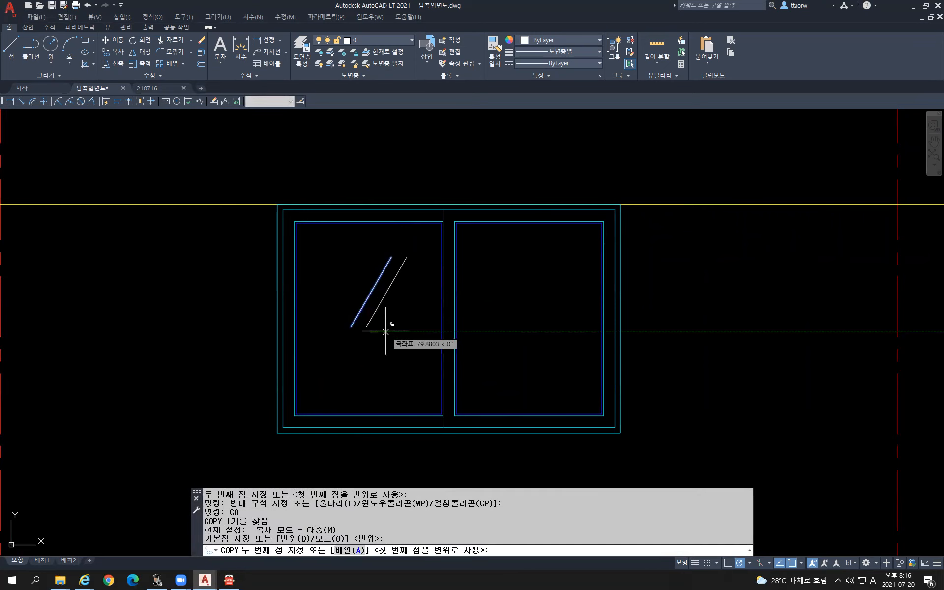
pyautogui.press('F8')
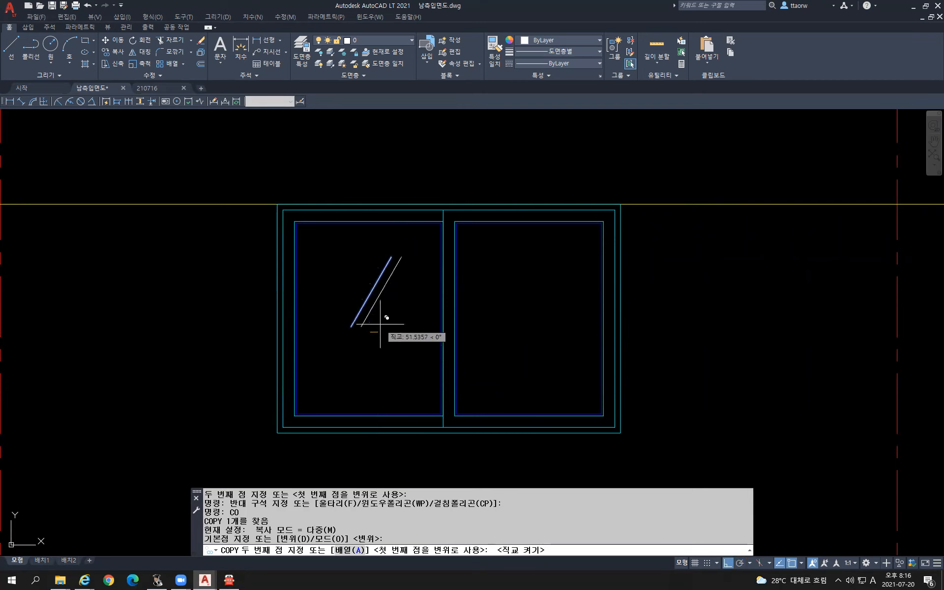
pyautogui.press('F8')
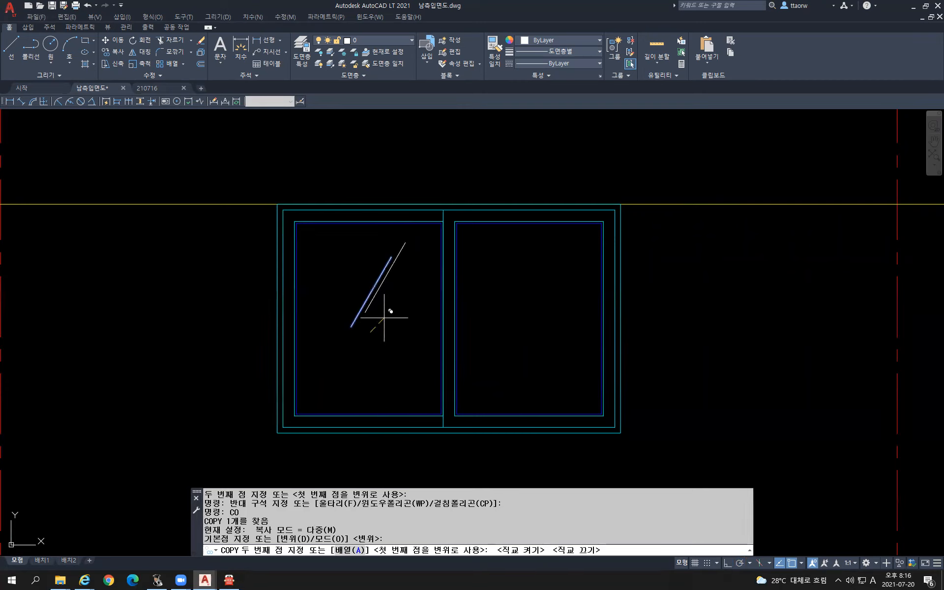
pyautogui.click(383, 317)
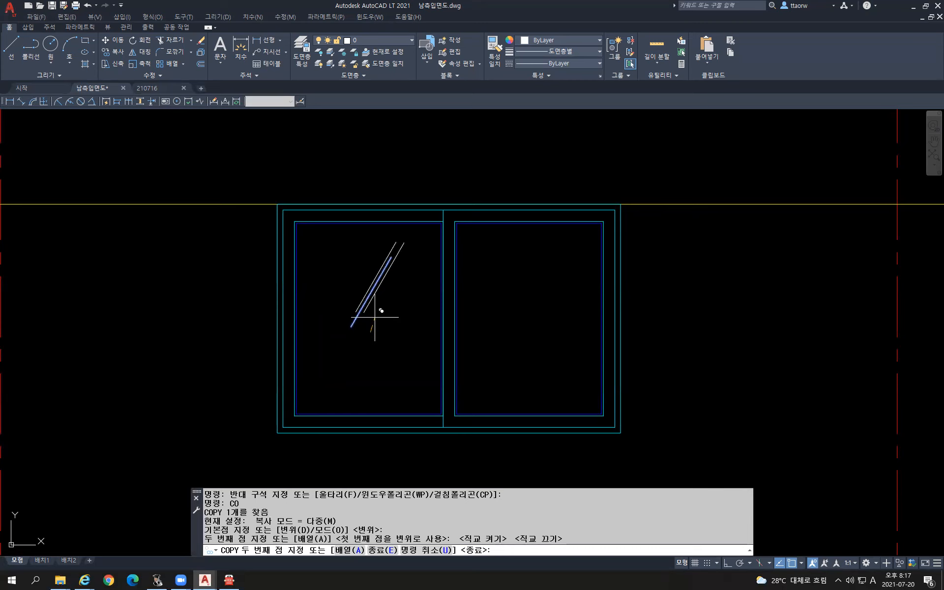
pyautogui.click(376, 314)
pyautogui.press('Escape')
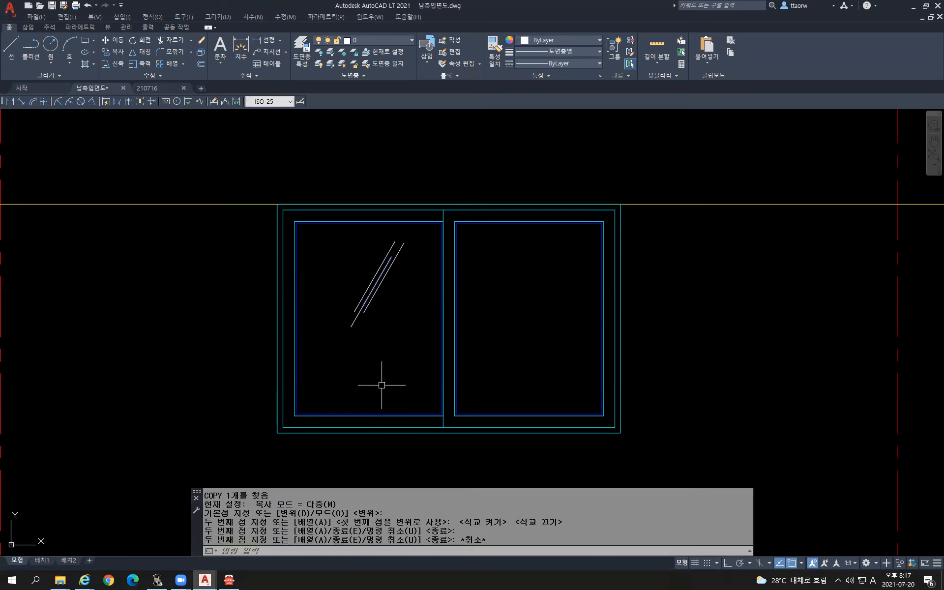
# Put the three slanted glass lines on the blue layer.
pyautogui.click(385, 333)
pyautogui.click(333, 265)
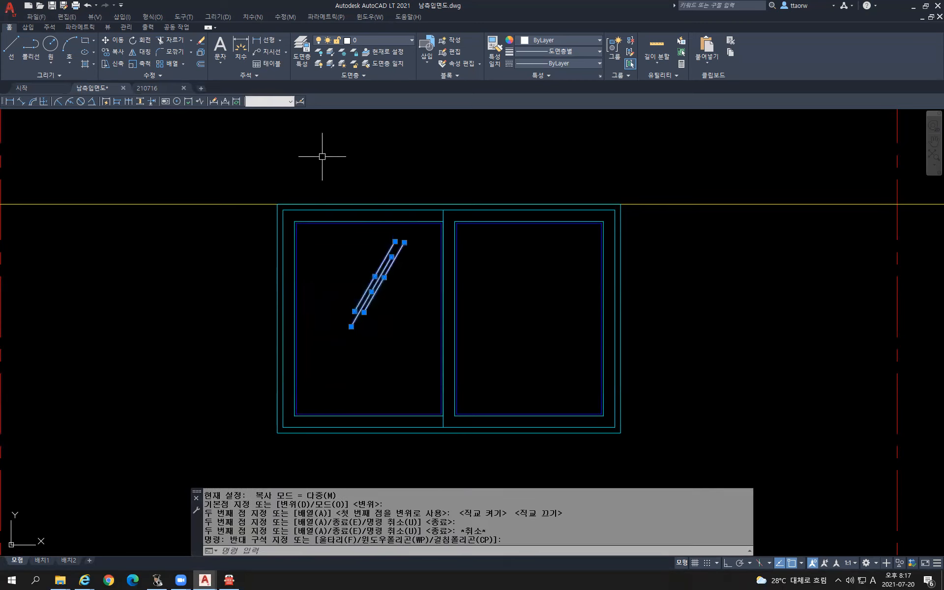
pyautogui.click(397, 41)
pyautogui.click(358, 67)
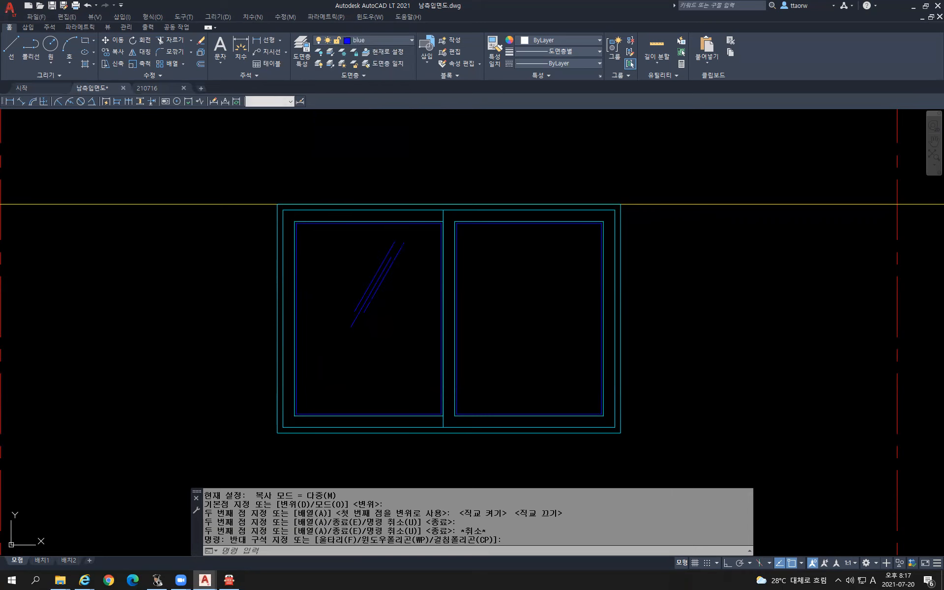
pyautogui.press('Escape')
# Move the three glass lines horizontally to the left by about 70 with ortho on.
pyautogui.click(381, 325)
pyautogui.click(337, 268)
pyautogui.moveTo(420, 407); pyautogui.dragTo(397, 371, button='middle')
pyautogui.write('m')
pyautogui.press('Return')
pyautogui.click(459, 436)
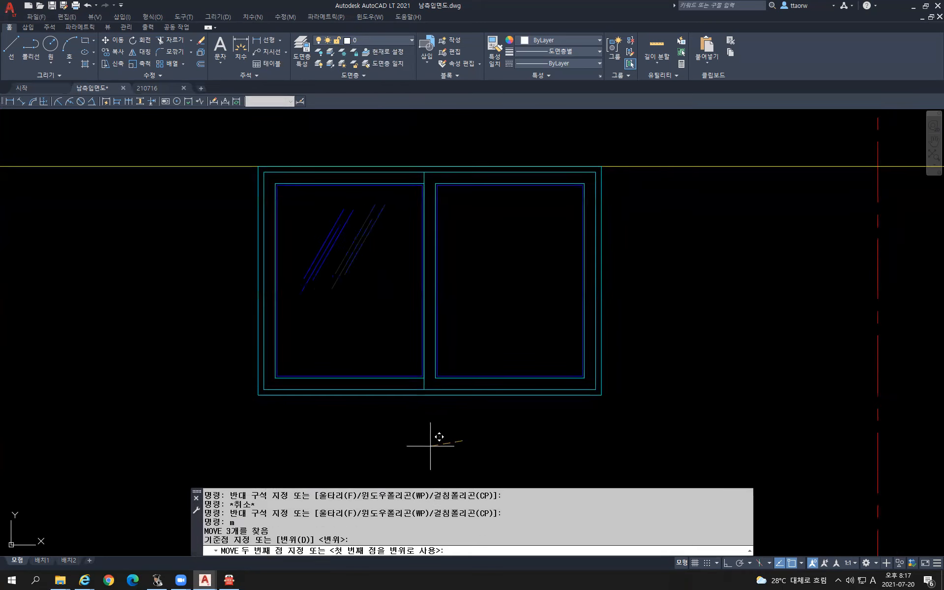
pyautogui.press('F8')
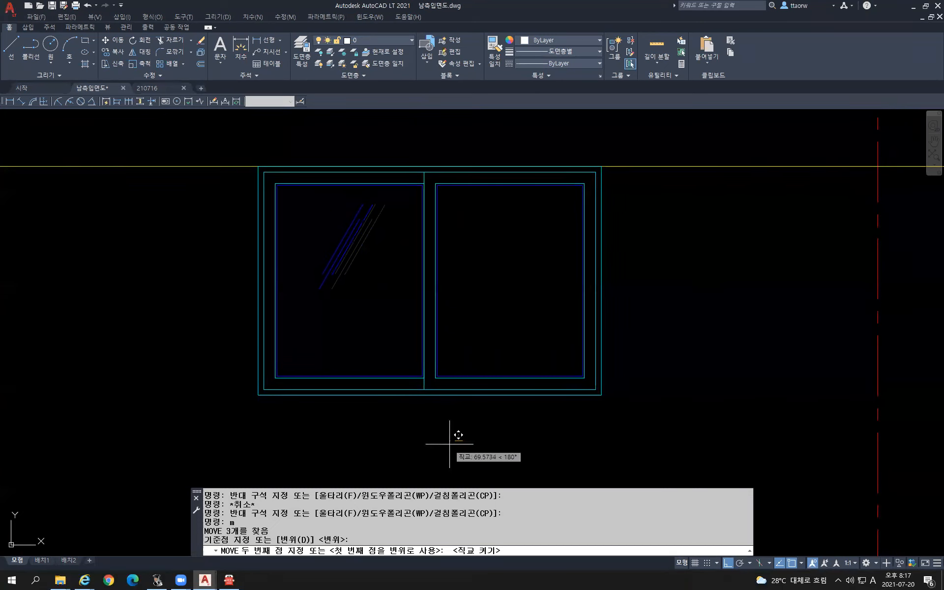
pyautogui.click(450, 444)
# Copy the three glass lines horizontally into the same position in the right pane.
pyautogui.click(371, 310)
pyautogui.click(295, 211)
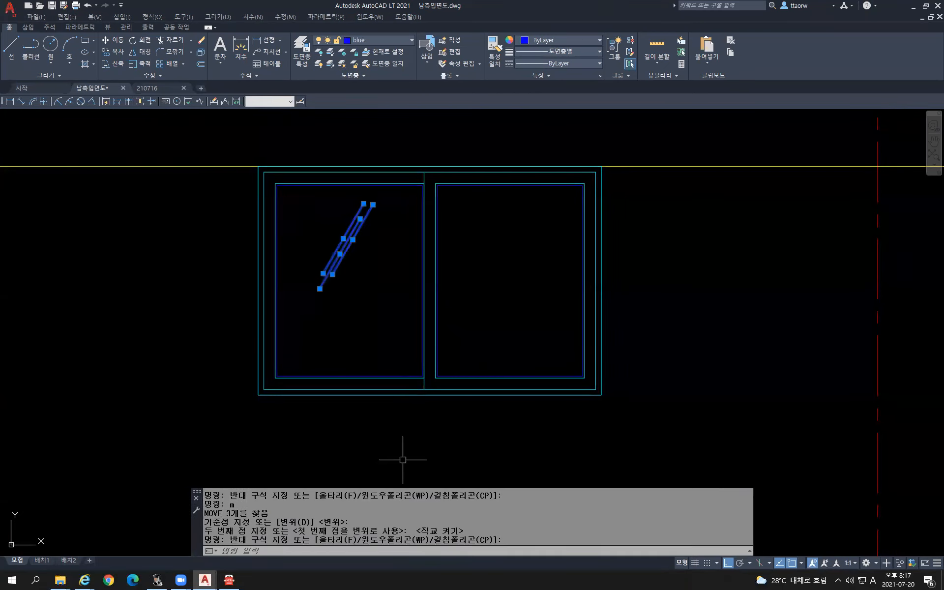
pyautogui.write('co')
pyautogui.press('Return')
pyautogui.click(323, 449)
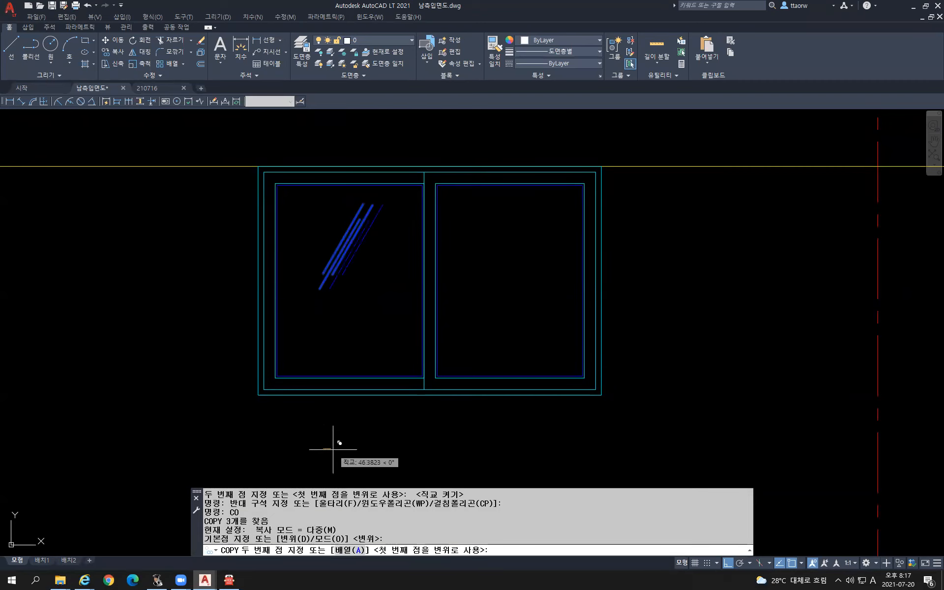
pyautogui.click(489, 449)
pyautogui.press('Return')
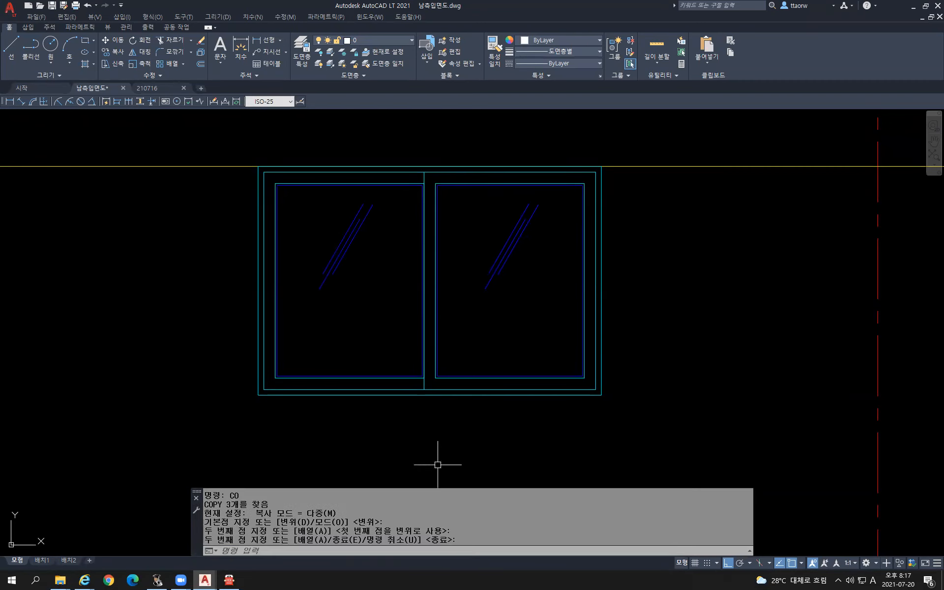
# Draw a half-headed opening arrow near the bottom of the left pane: a horizontal line rightward with a short stroke angled back up.
pyautogui.write('l')
pyautogui.press('Return')
pyautogui.scroll(2, 347, 373)
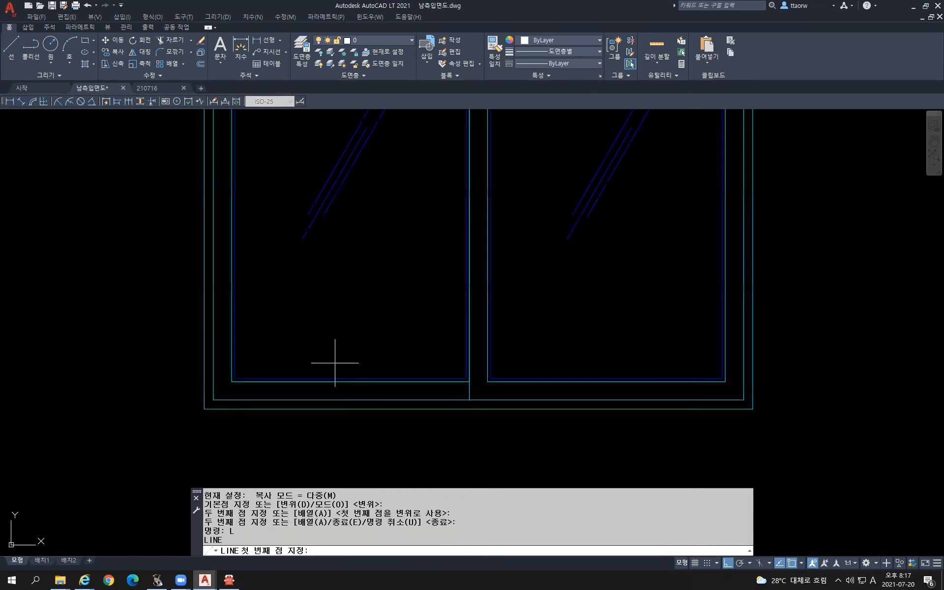
pyautogui.click(287, 354)
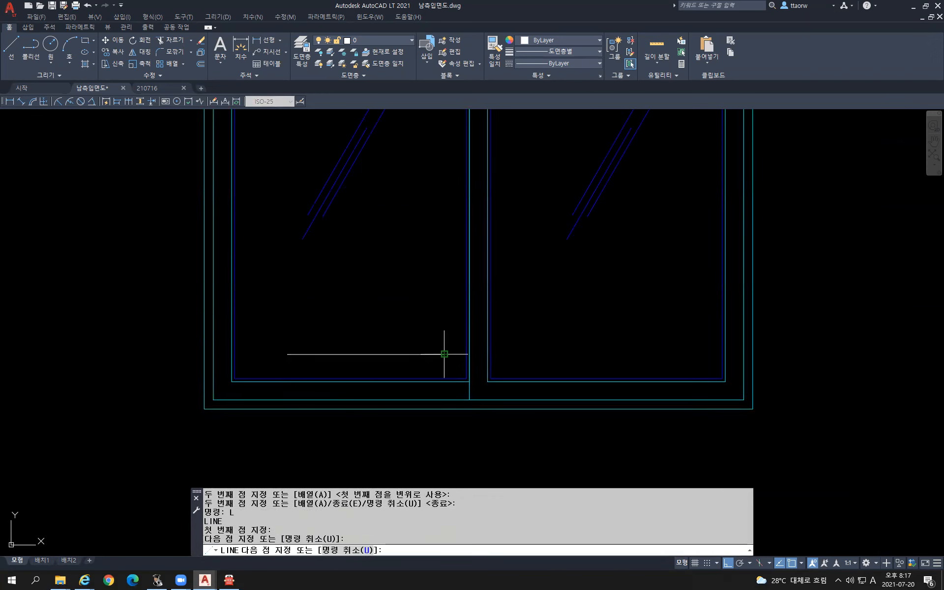
pyautogui.press('F8')
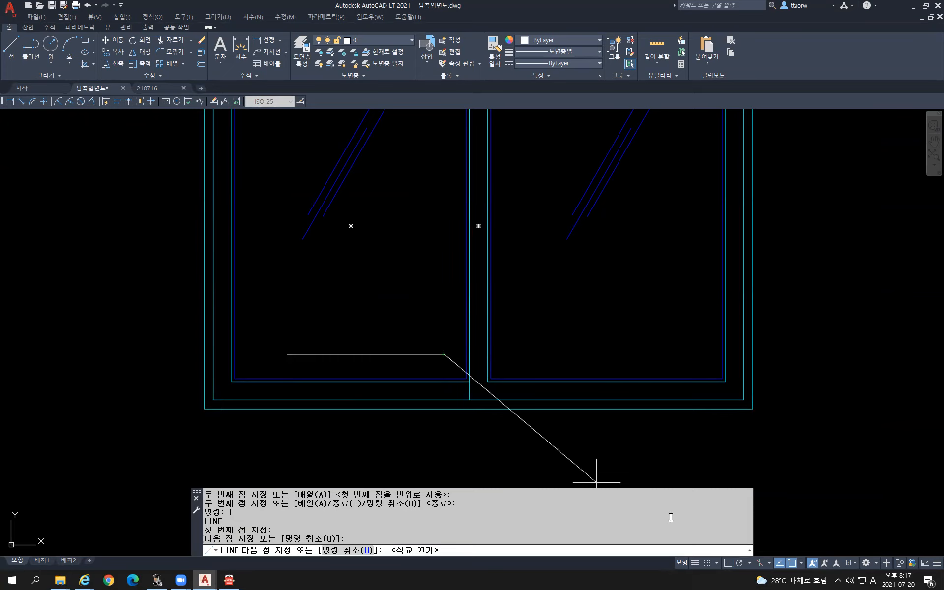
pyautogui.click(741, 563)
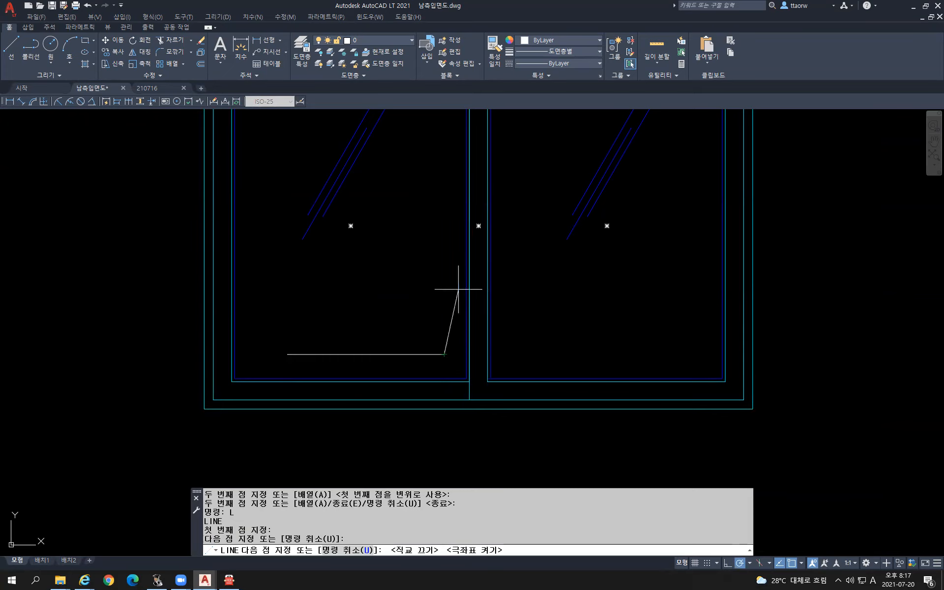
pyautogui.click(417, 340)
pyautogui.press('Return')
pyautogui.scroll(-2, 418, 342)
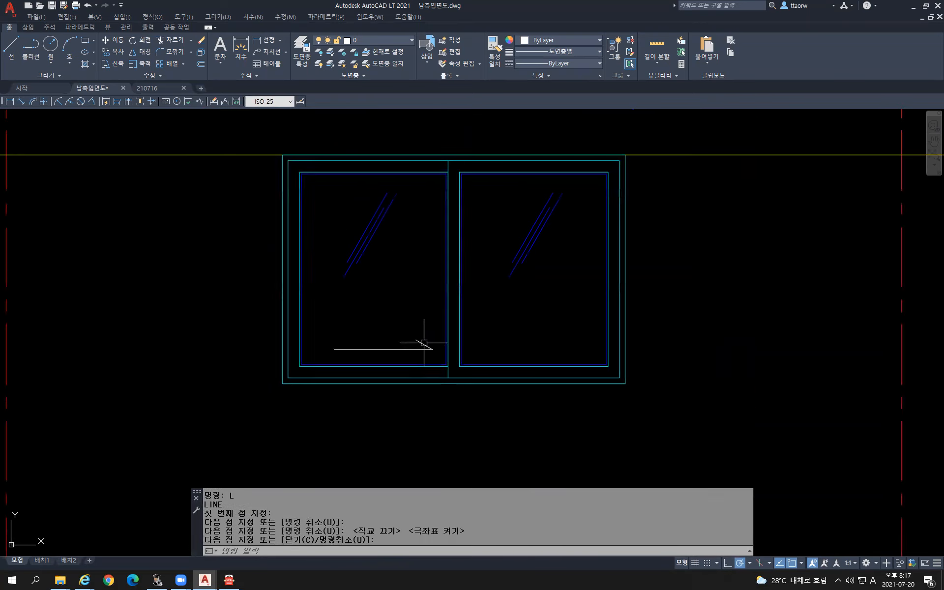
# Mirror the opening arrow into the right pane about the vertical axis between the sashes, keeping the original.
pyautogui.scroll(2, 433, 356)
pyautogui.click(406, 331)
pyautogui.click(405, 333)
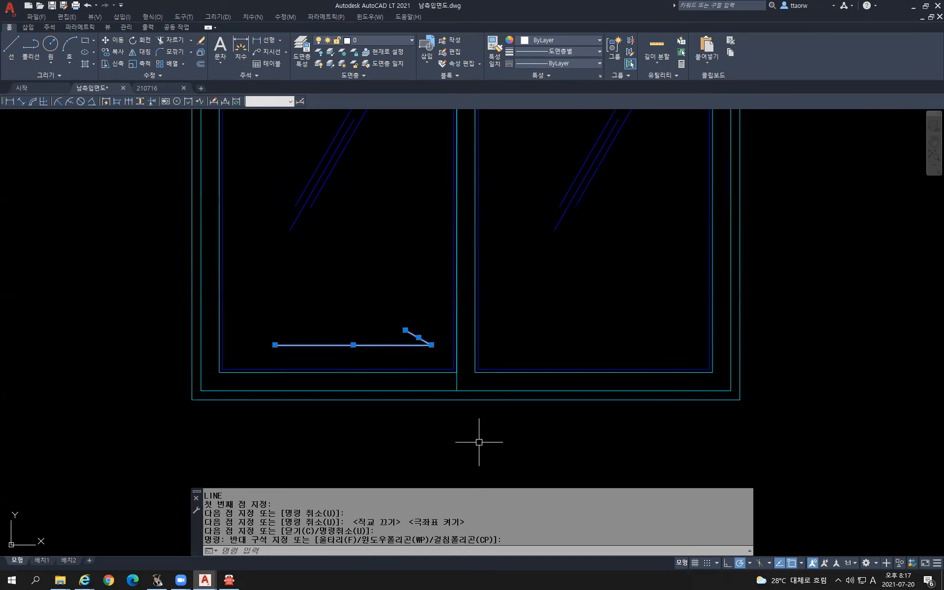
pyautogui.write('mi')
pyautogui.press('Return')
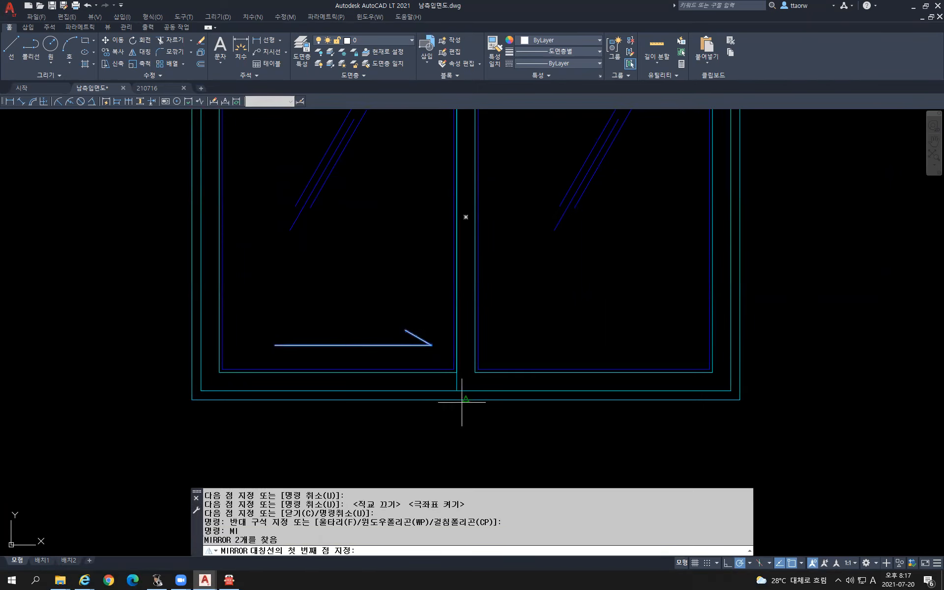
pyautogui.click(462, 402)
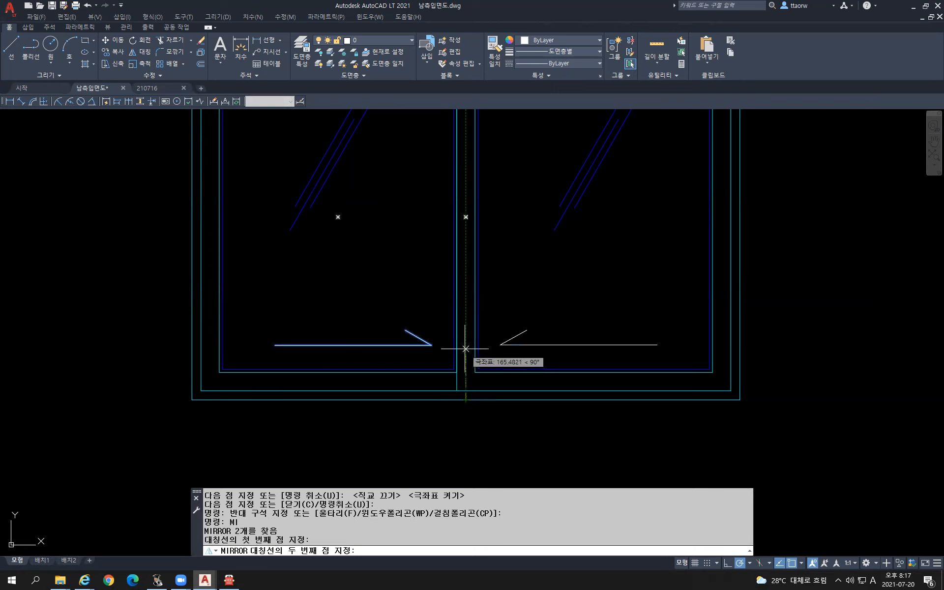
pyautogui.click(465, 348)
pyautogui.press('Return')
pyautogui.scroll(-2, 492, 410)
pyautogui.press('Escape')
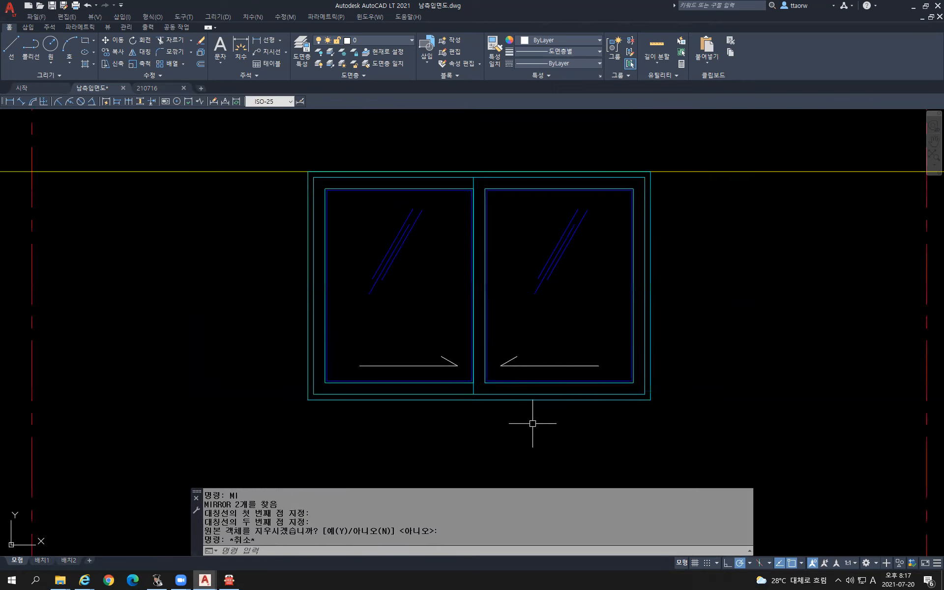
# Match the opening arrows in both panes to the properties of the right pane's blue glass mark.
pyautogui.write('ma')
pyautogui.press('Return')
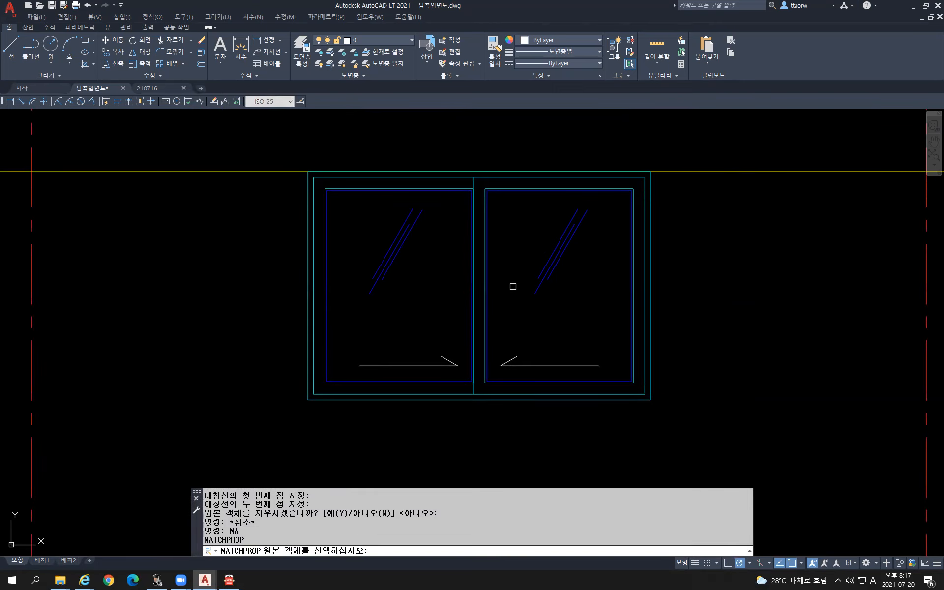
pyautogui.click(534, 287)
pyautogui.click(601, 392)
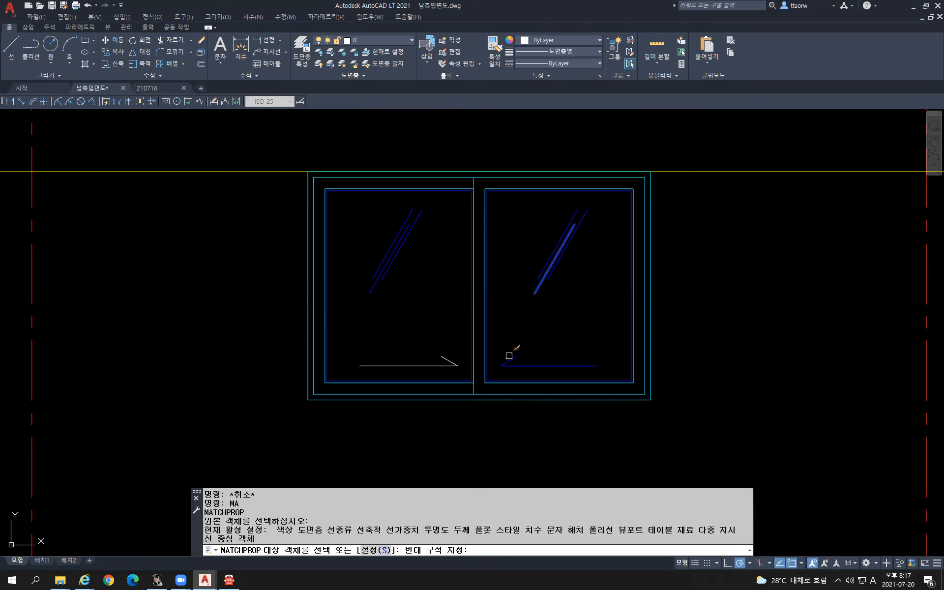
pyautogui.click(507, 354)
pyautogui.click(450, 366)
pyautogui.click(432, 353)
pyautogui.press('Return')
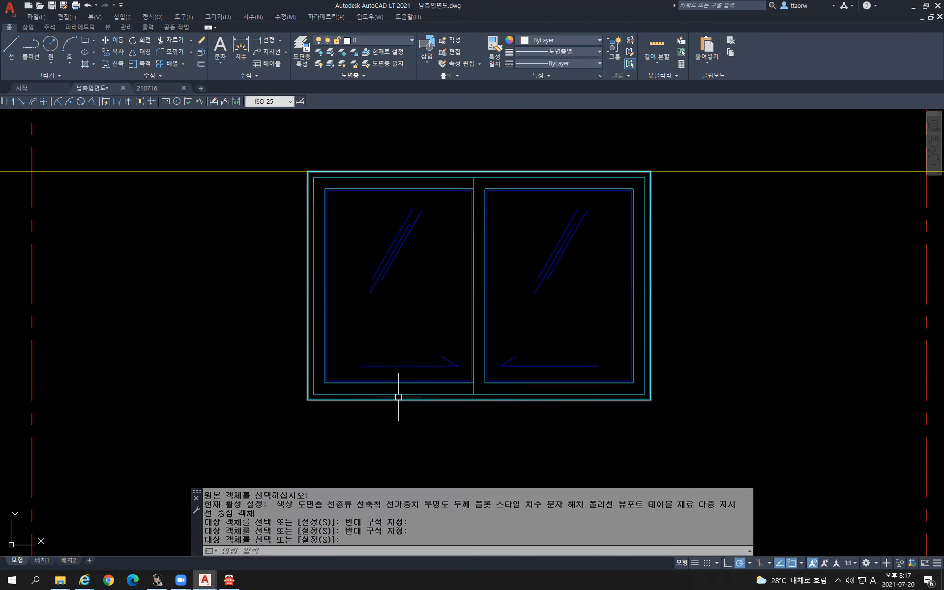
# Copy the complete sliding window from its top midpoint to the top of the middle guide line in the right-hand bay.
pyautogui.scroll(-5, 398, 397)
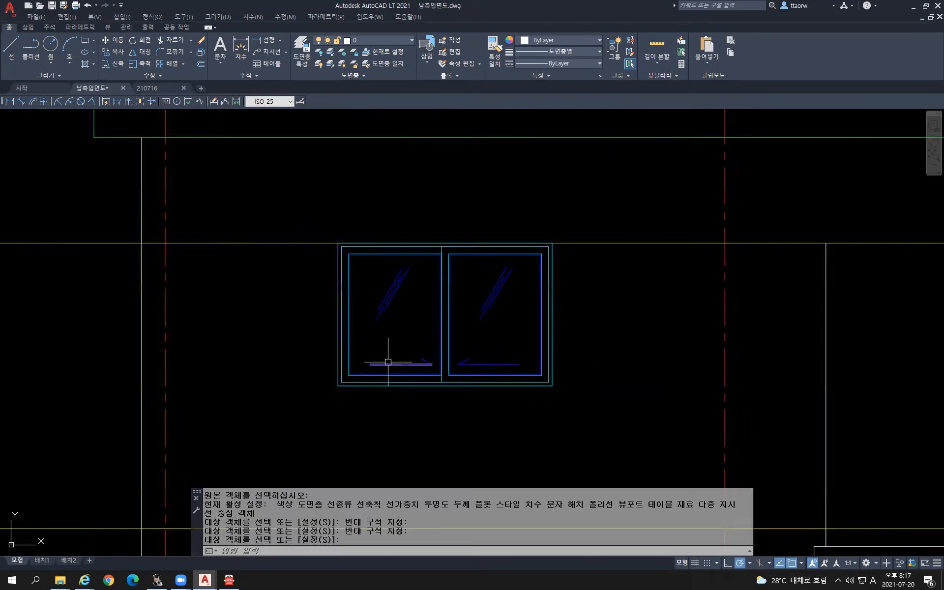
pyautogui.press('Escape')
pyautogui.moveTo(427, 385); pyautogui.dragTo(415, 380, button='middle')
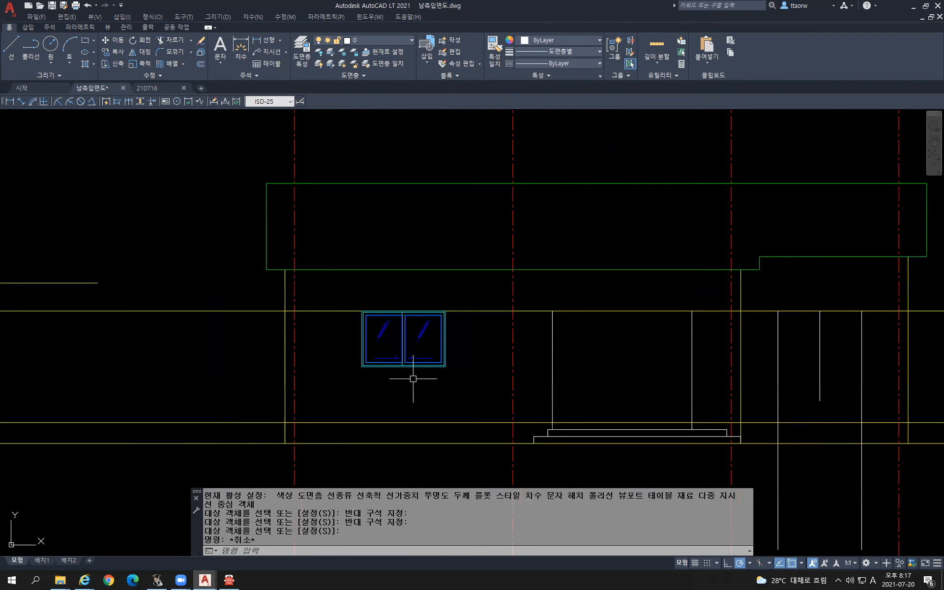
pyautogui.click(329, 290)
pyautogui.click(485, 370)
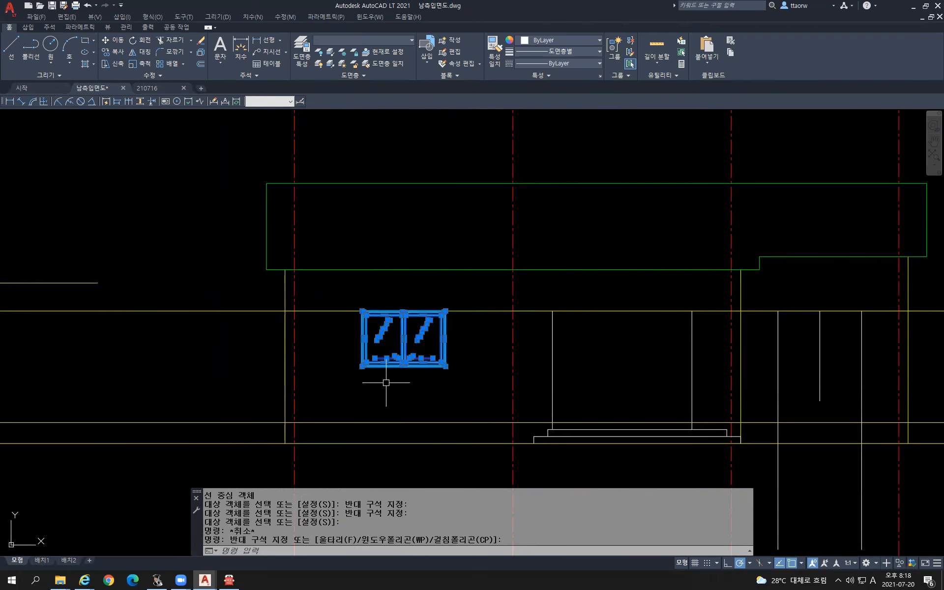
pyautogui.write('co')
pyautogui.press('Return')
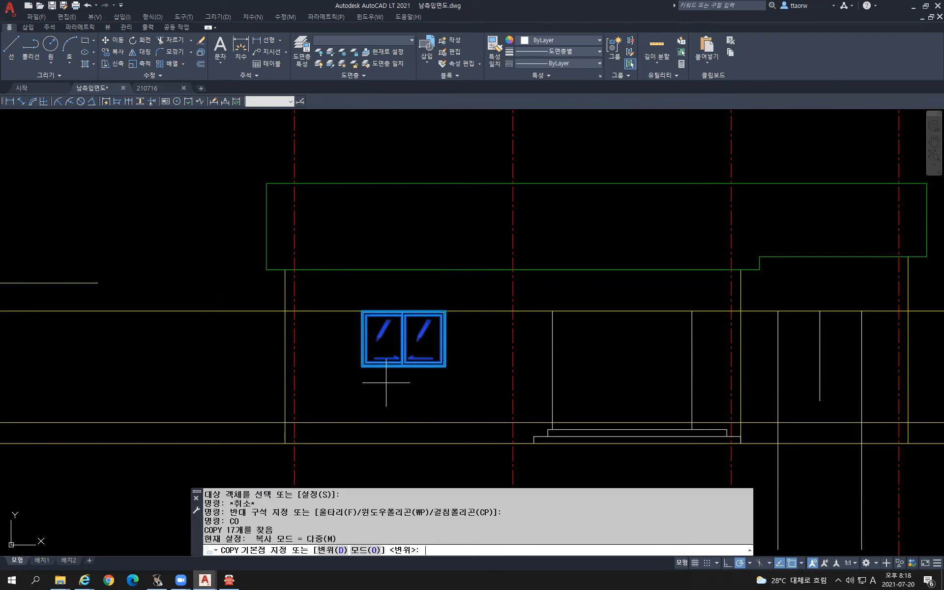
pyautogui.scroll(4, 370, 314)
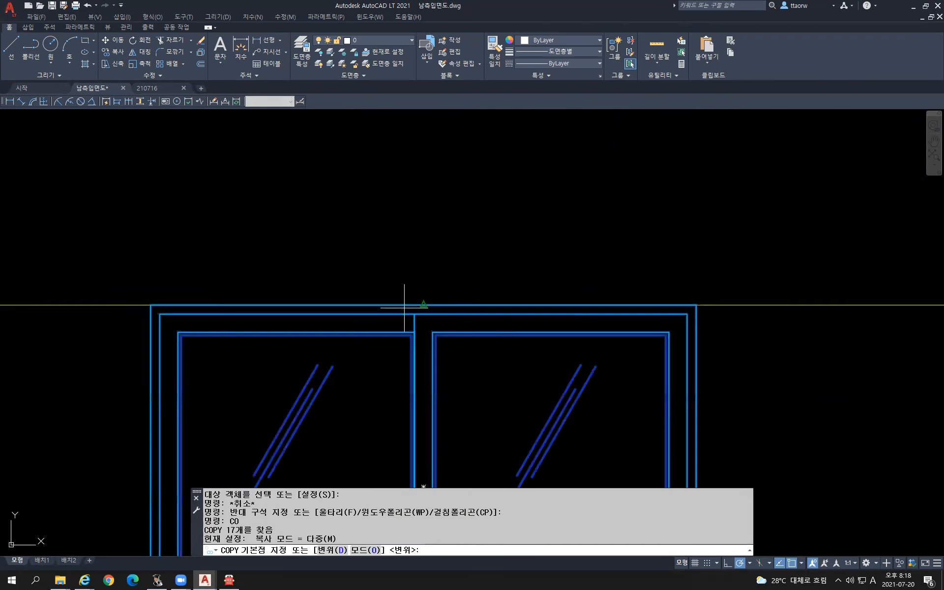
pyautogui.click(372, 307)
pyautogui.scroll(-4, 377, 305)
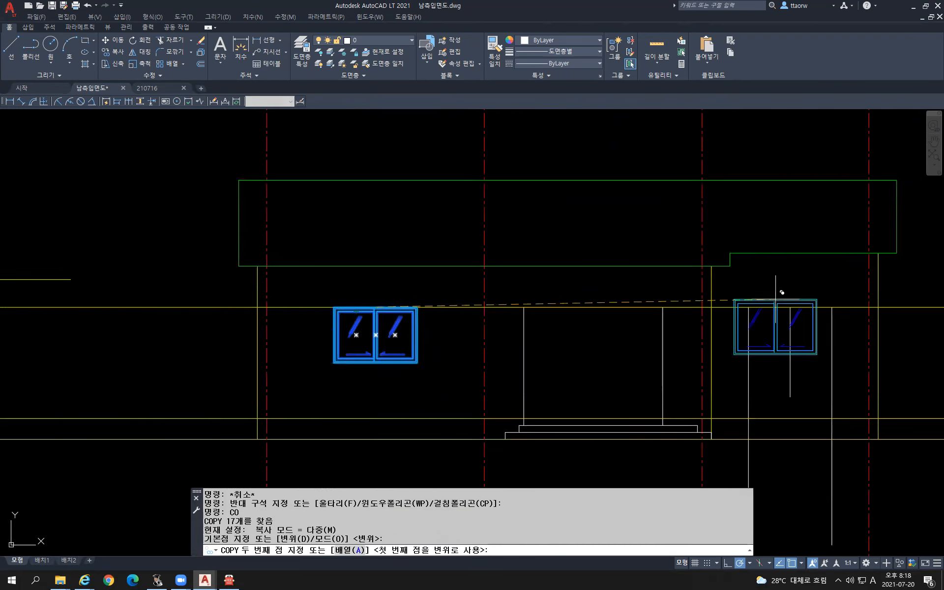
pyautogui.click(792, 308)
pyautogui.press('Return')
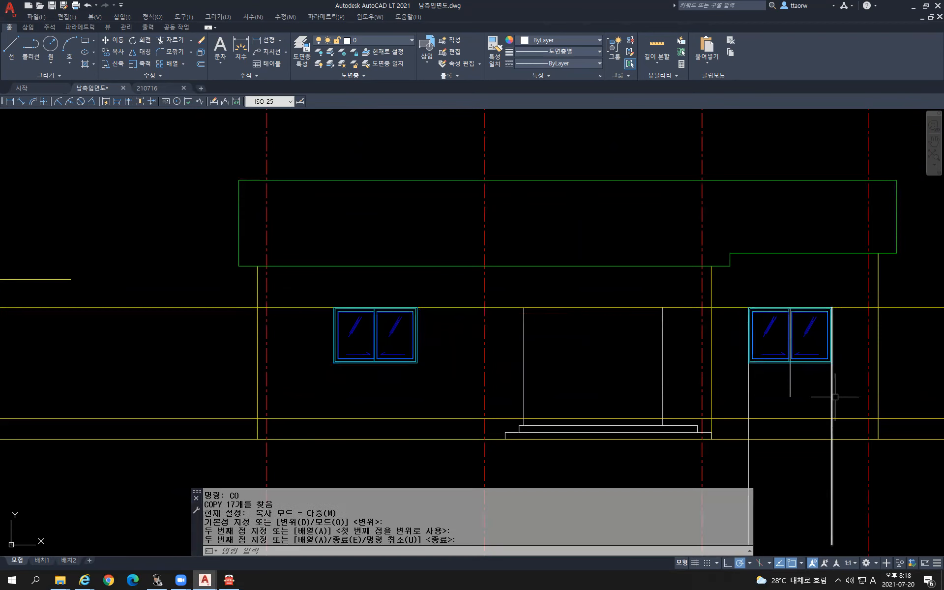
# Delete the three vertical guide lines at the copied window in the right-hand bay.
pyautogui.click(839, 394)
pyautogui.click(753, 375)
pyautogui.click(731, 374)
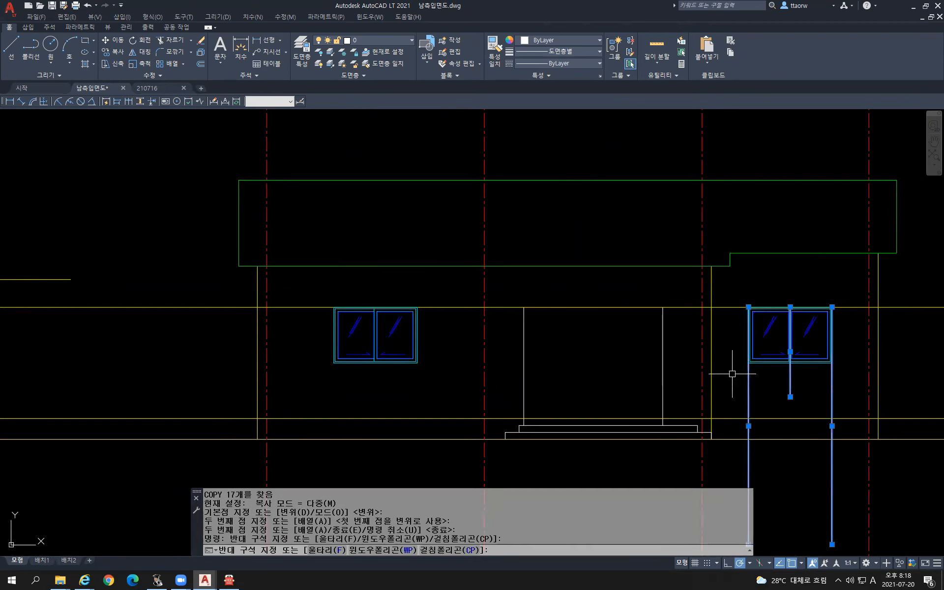
pyautogui.press('Delete')
pyautogui.moveTo(543, 360); pyautogui.dragTo(473, 322, button='middle')
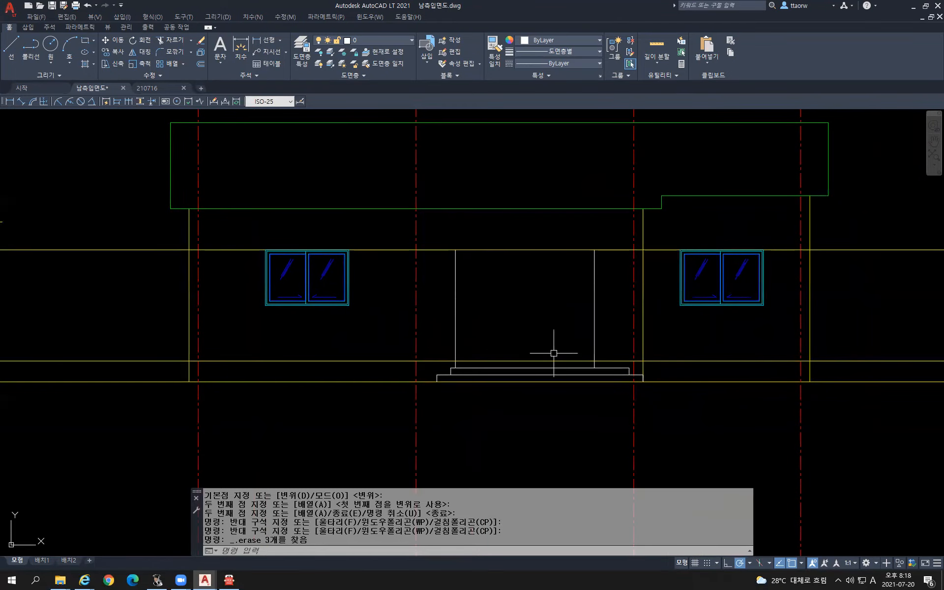
pyautogui.scroll(4, 468, 367)
pyautogui.scroll(-4, 611, 354)
pyautogui.moveTo(611, 354); pyautogui.dragTo(544, 318, button='middle')
pyautogui.scroll(2, 503, 325)
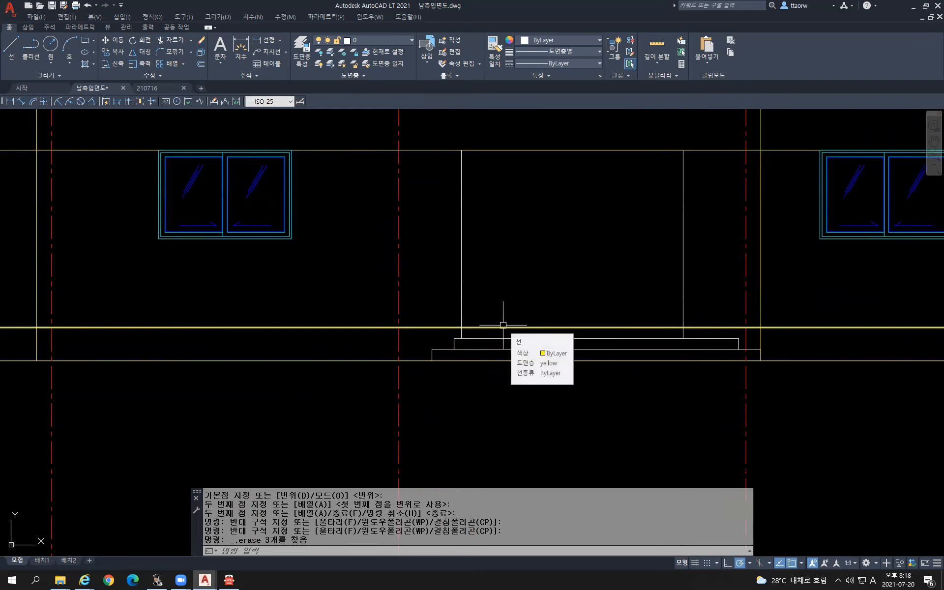
pyautogui.click(503, 325)
pyautogui.click(502, 150)
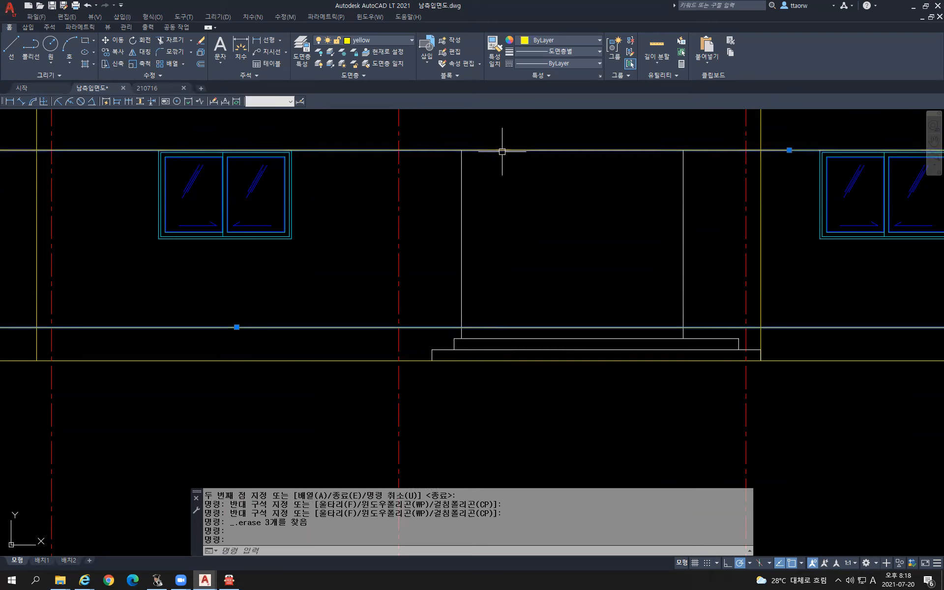
pyautogui.click(506, 339)
pyautogui.press('Escape')
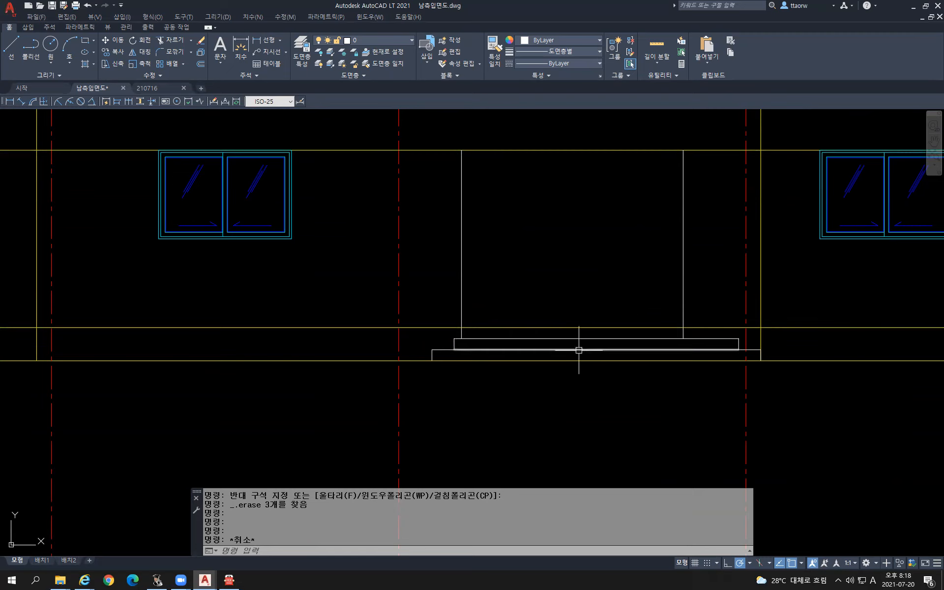
pyautogui.press('Escape')
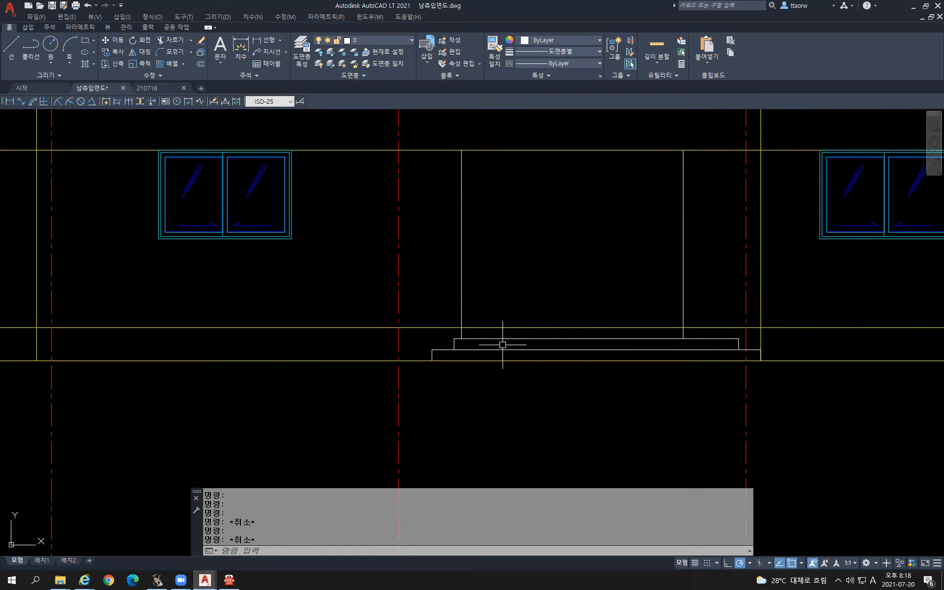
# Draw the door outline rectangle between the two vertical guides, from the yellow floor line up to the window-head line.
pyautogui.write('rec')
pyautogui.press('Return')
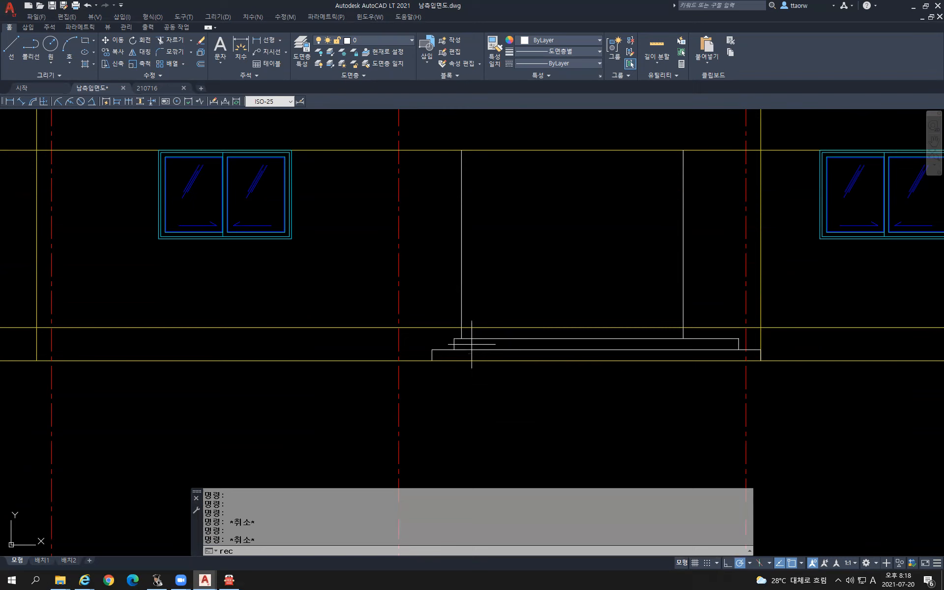
pyautogui.click(461, 327)
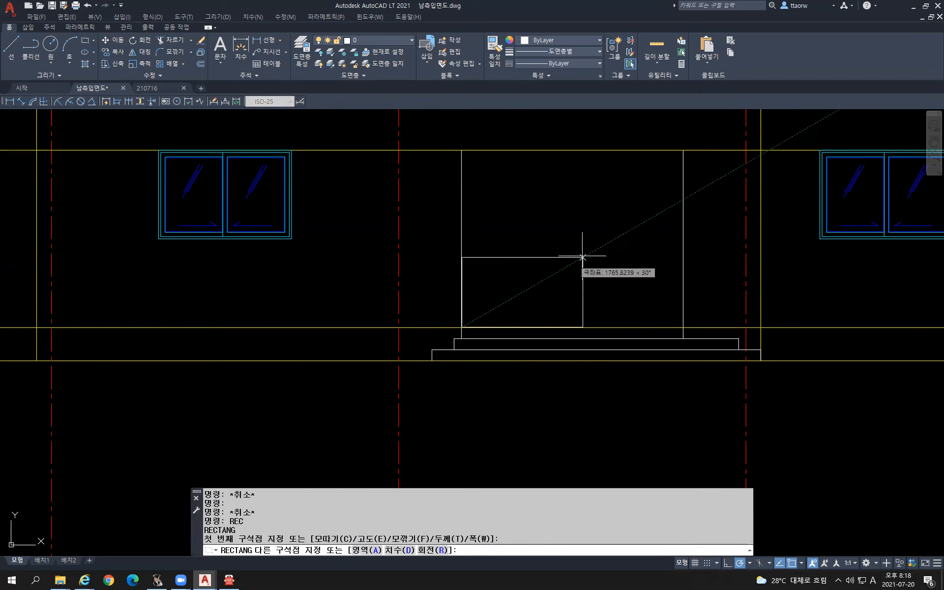
pyautogui.click(683, 150)
pyautogui.press('Return')
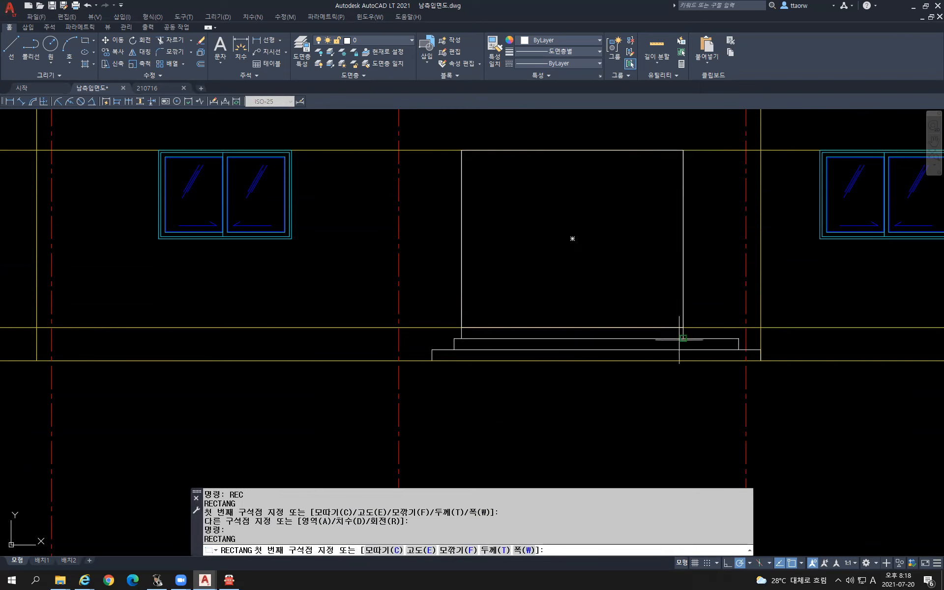
pyautogui.press('Escape')
# Delete the two original vertical guide lines at the sides of the door rectangle.
pyautogui.click(683, 327)
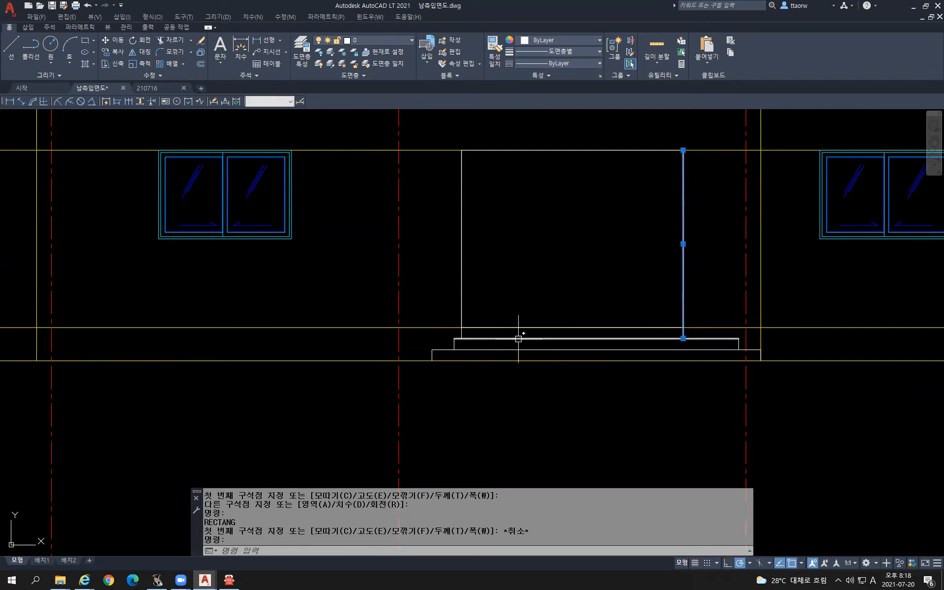
pyautogui.click(461, 331)
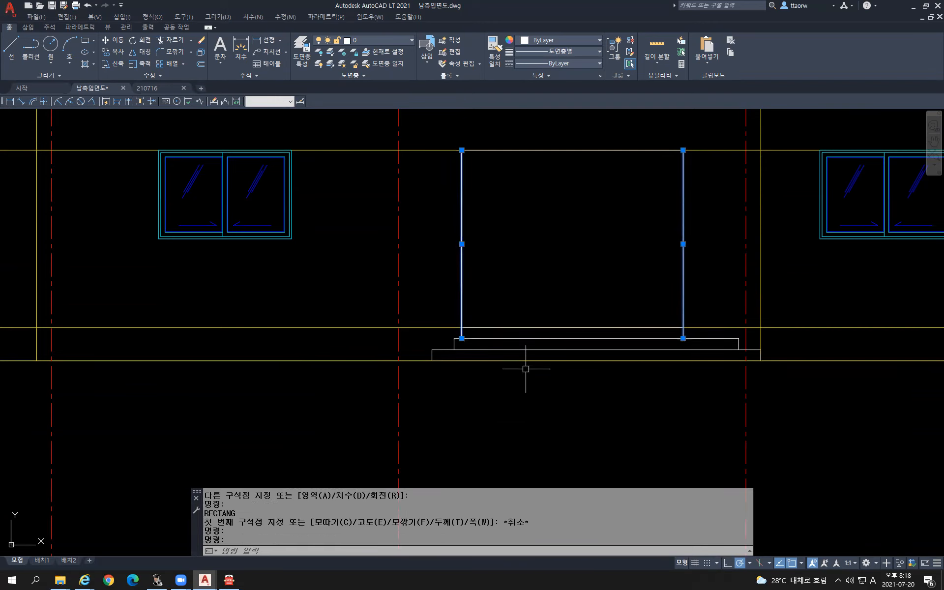
pyautogui.press('Delete')
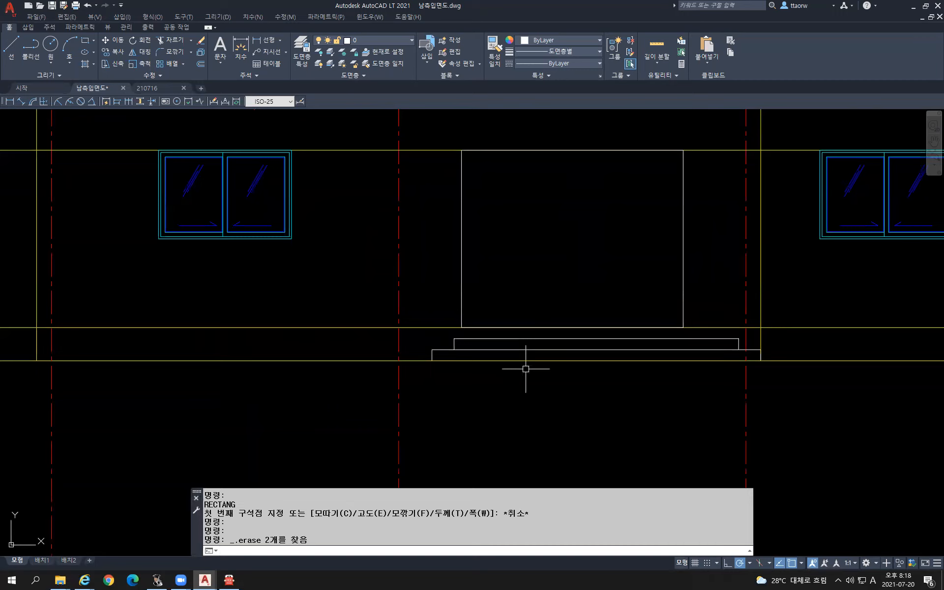
pyautogui.press('Escape')
# Offset the door rectangle inward by 30.
pyautogui.write('o')
pyautogui.press('Return')
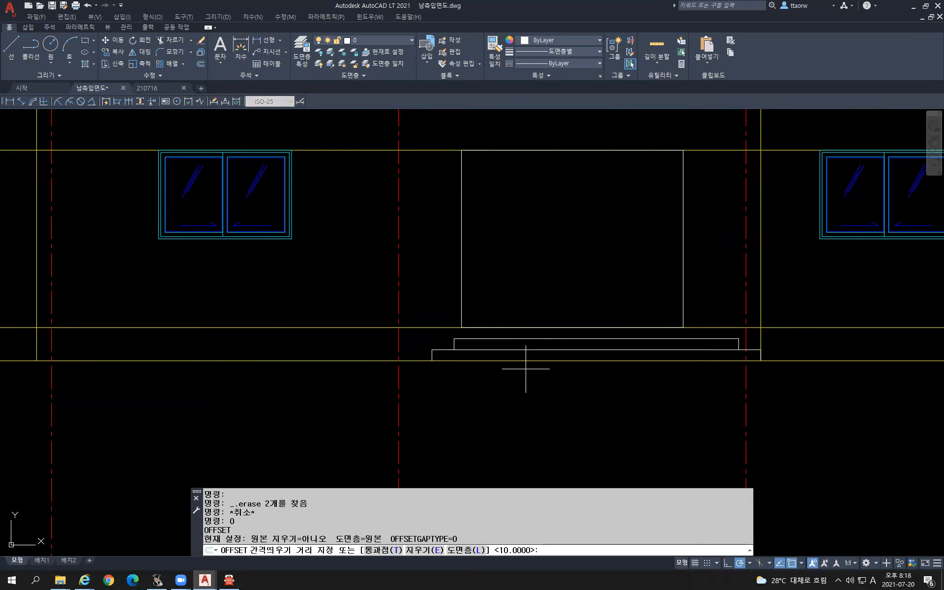
pyautogui.write('30')
pyautogui.press('Return')
pyautogui.click(462, 254)
pyautogui.click(531, 271)
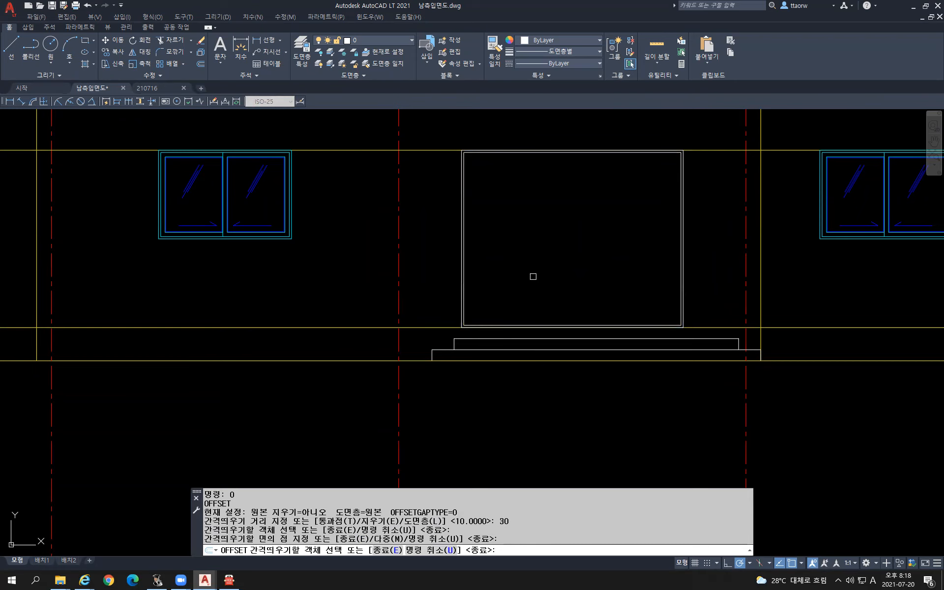
pyautogui.press('Return')
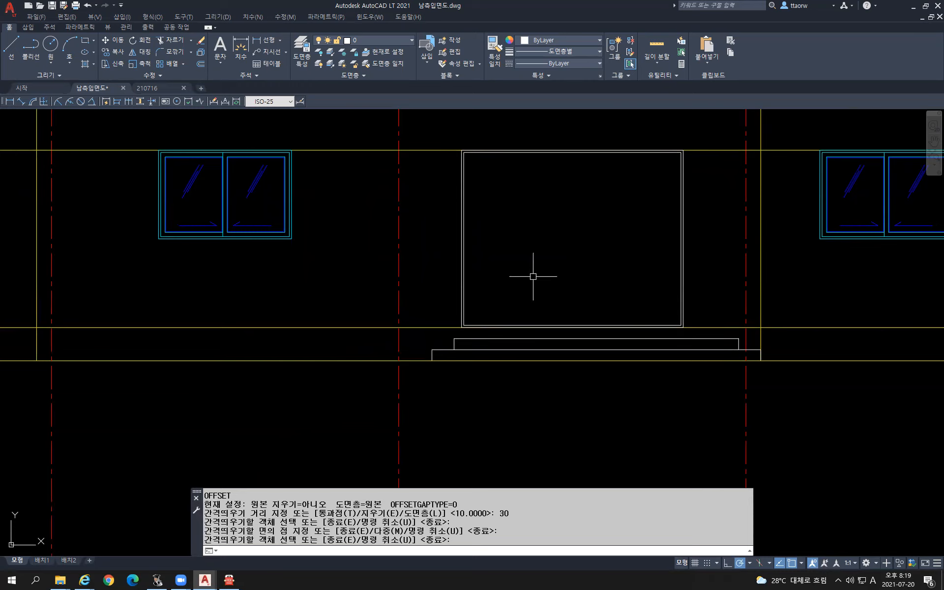
# Offset the inner door rectangle inward by a further 60.
pyautogui.press('Return')
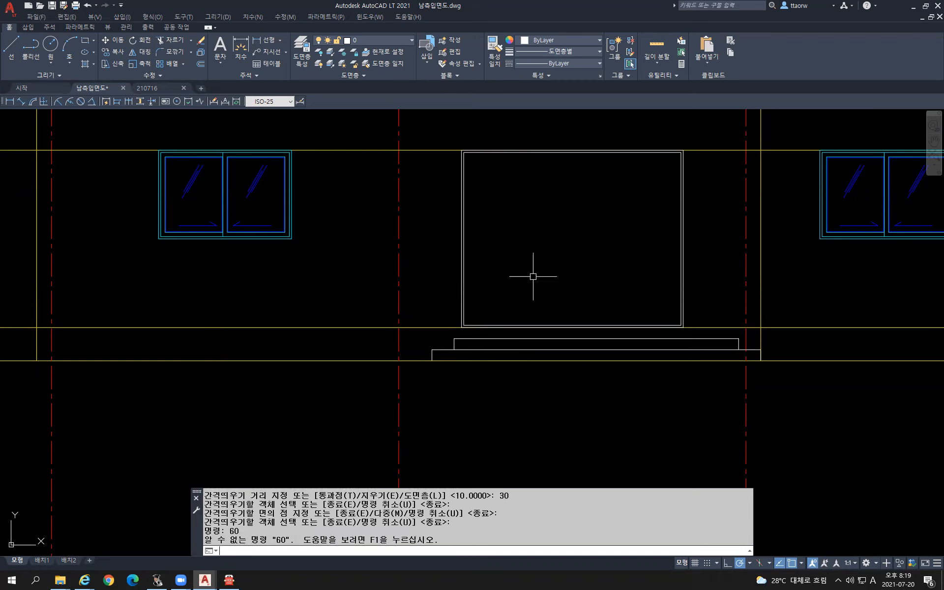
pyautogui.press('Escape')
pyautogui.press('Escape')
pyautogui.write('o')
pyautogui.press('Return')
pyautogui.write('60')
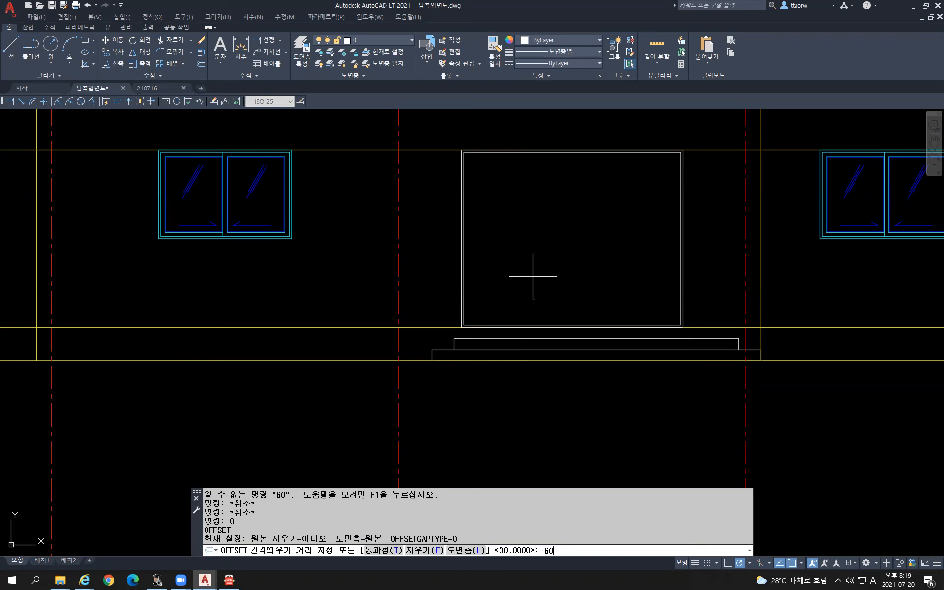
pyautogui.press('Return')
pyautogui.click(567, 154)
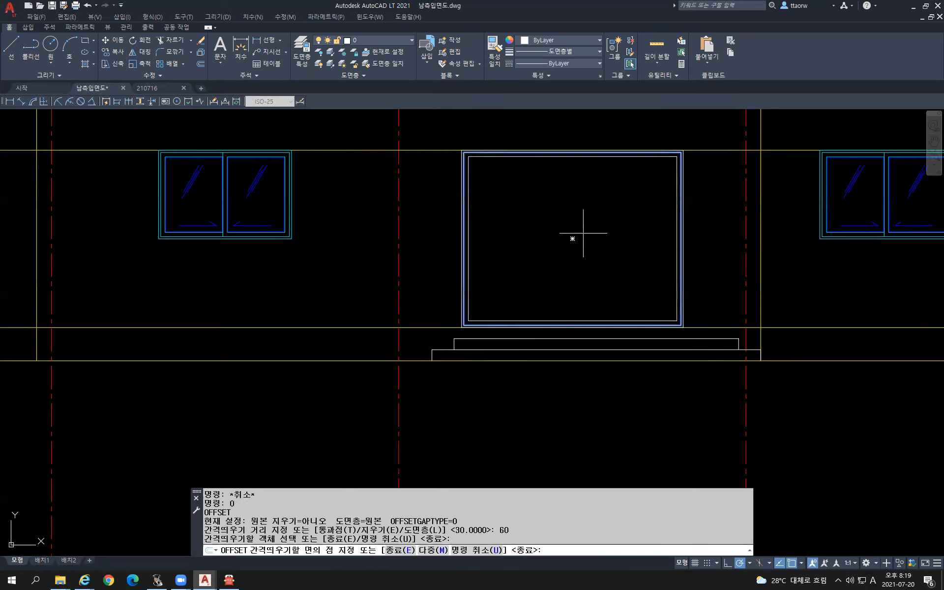
pyautogui.click(581, 243)
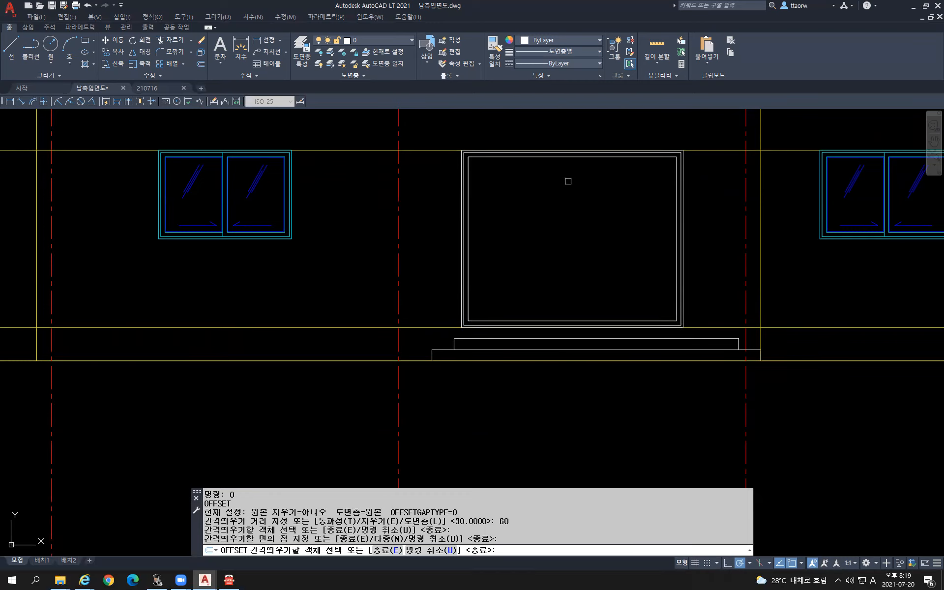
pyautogui.press('Escape')
# Draw a vertical centre line in the innermost door rectangle from the midpoint of its top edge to its bottom edge.
pyautogui.write('l')
pyautogui.press('Return')
pyautogui.click(573, 157)
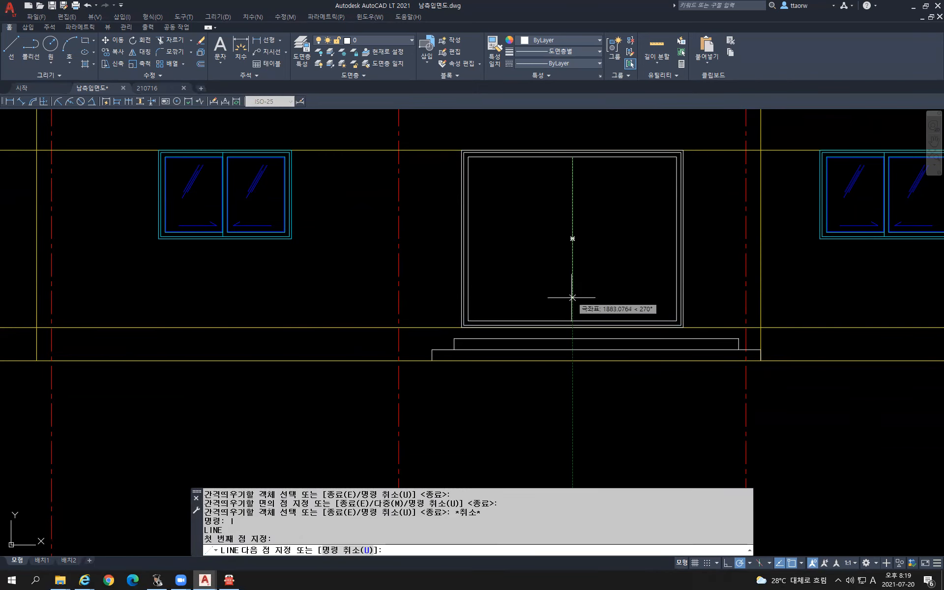
pyautogui.click(572, 321)
pyautogui.press('Return')
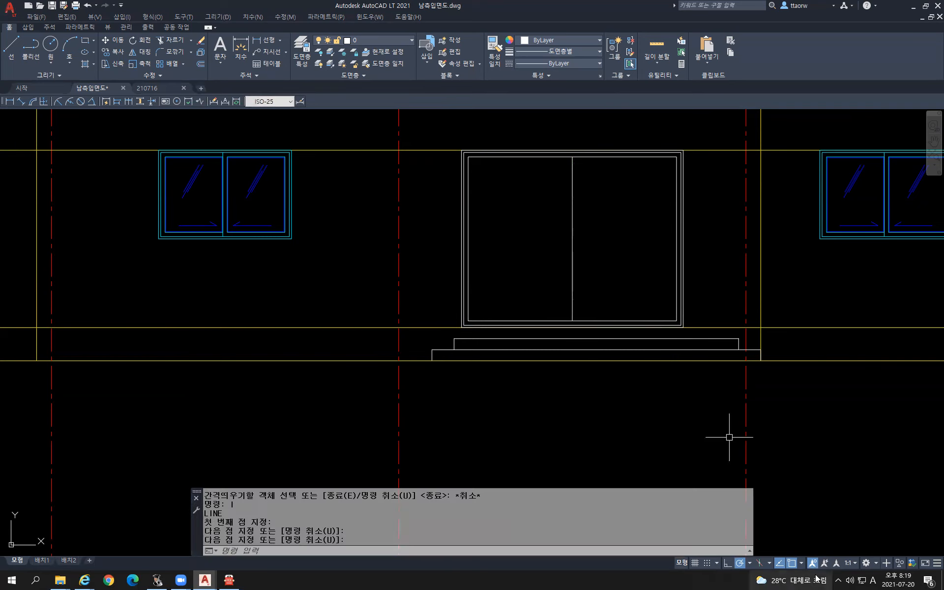
# With Ortho on, draw a horizontal line from the bottom of the centre line to the innermost door rectangle's lower-left corner.
pyautogui.press('F8')
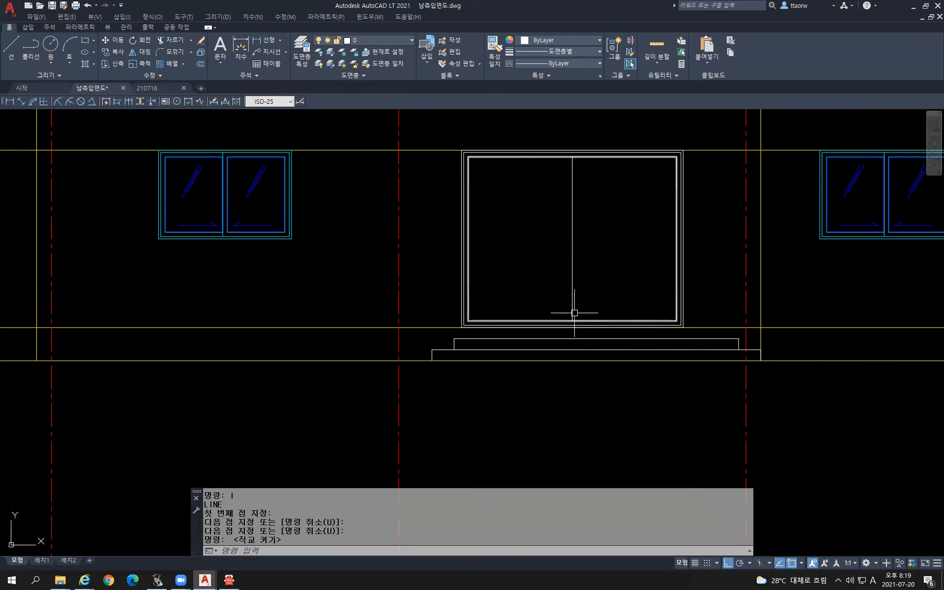
pyautogui.write('l')
pyautogui.press('Return')
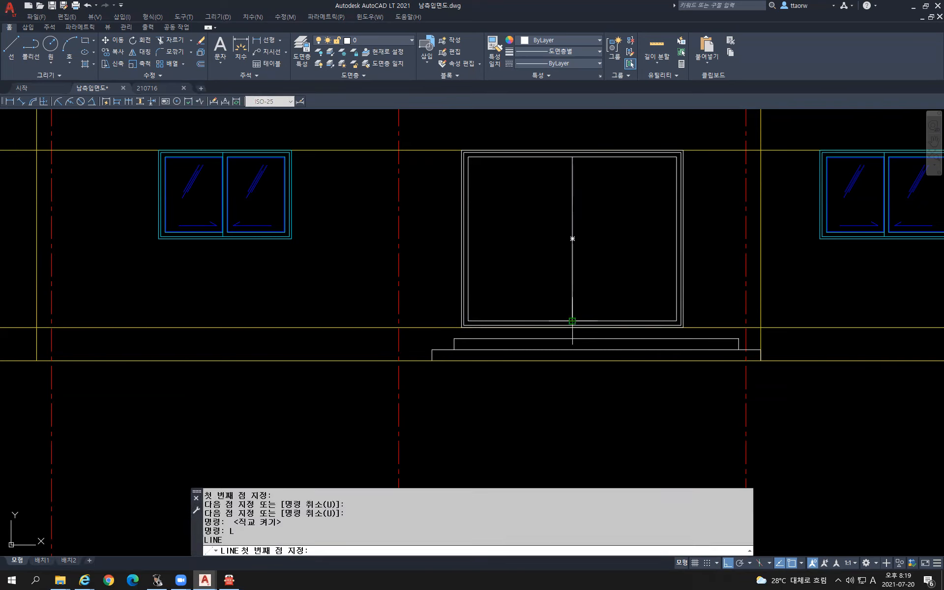
pyautogui.click(572, 321)
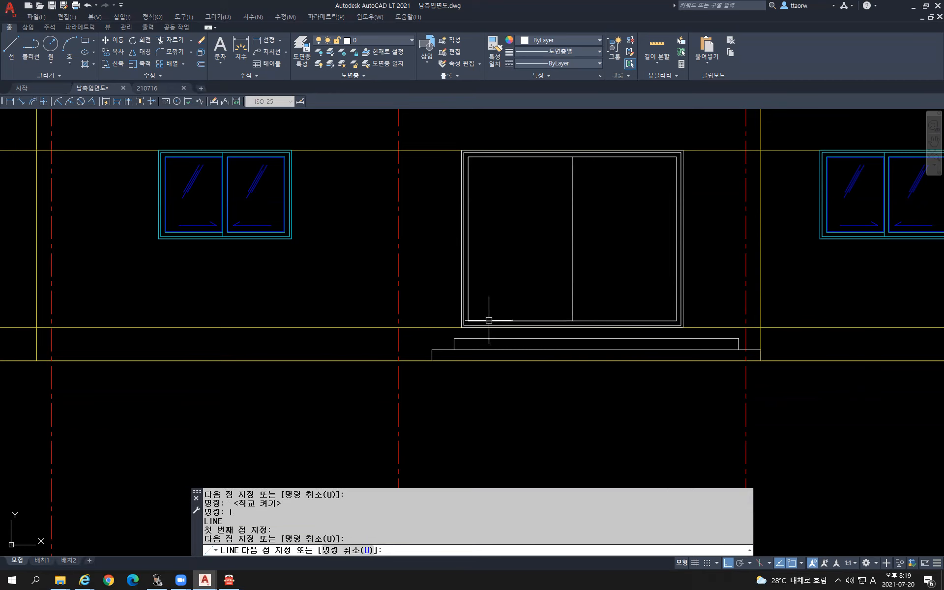
pyautogui.press('Return')
# Draw a vertical dividing line from the midpoint of that bottom line up to the innermost rectangle's top edge.
pyautogui.press('Return')
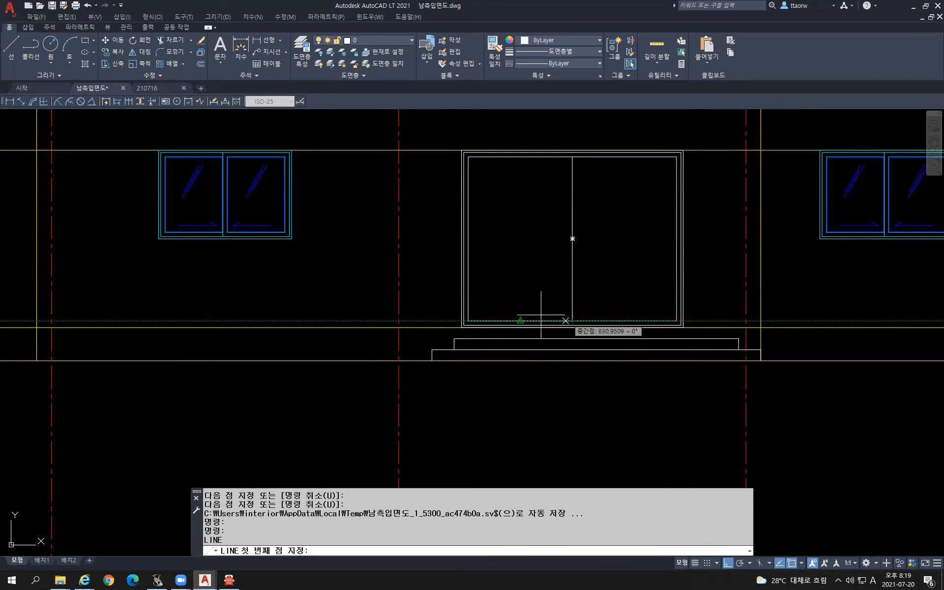
pyautogui.click(519, 321)
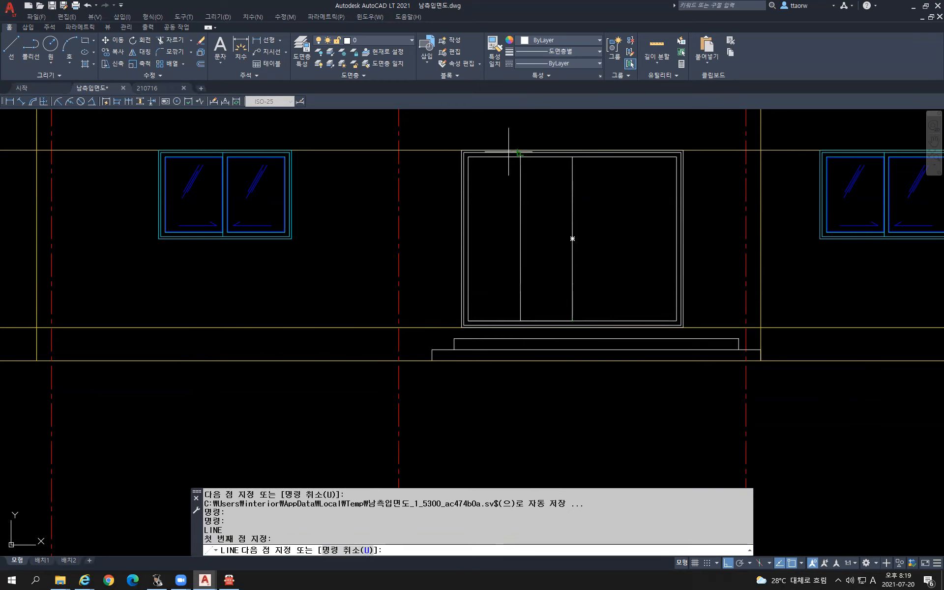
pyautogui.click(520, 157)
pyautogui.press('Return')
# Draw a rectangle over the left half of the door, from the innermost rectangle's upper-left corner to the centre line's bottom end.
pyautogui.scroll(4, 504, 320)
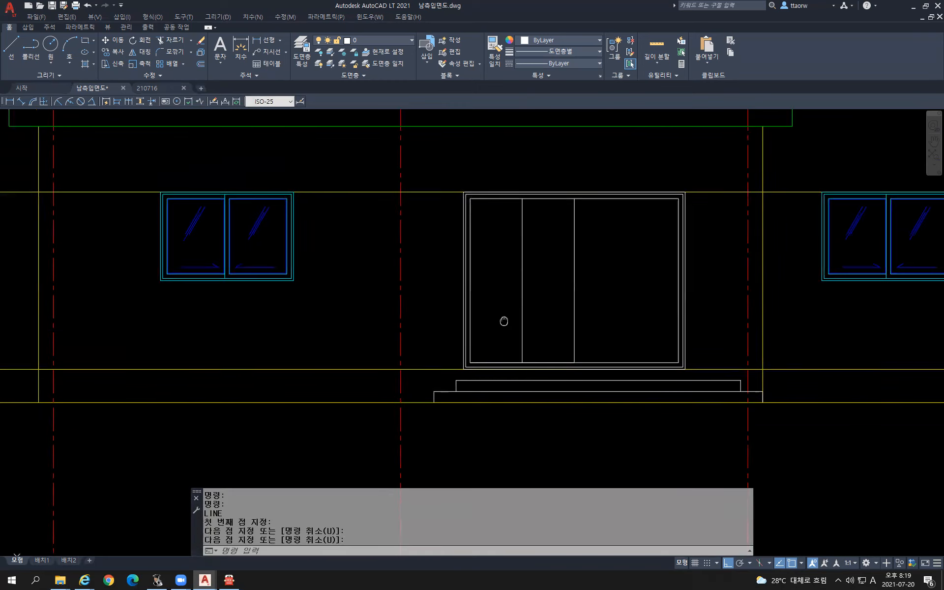
pyautogui.scroll(-2, 531, 318)
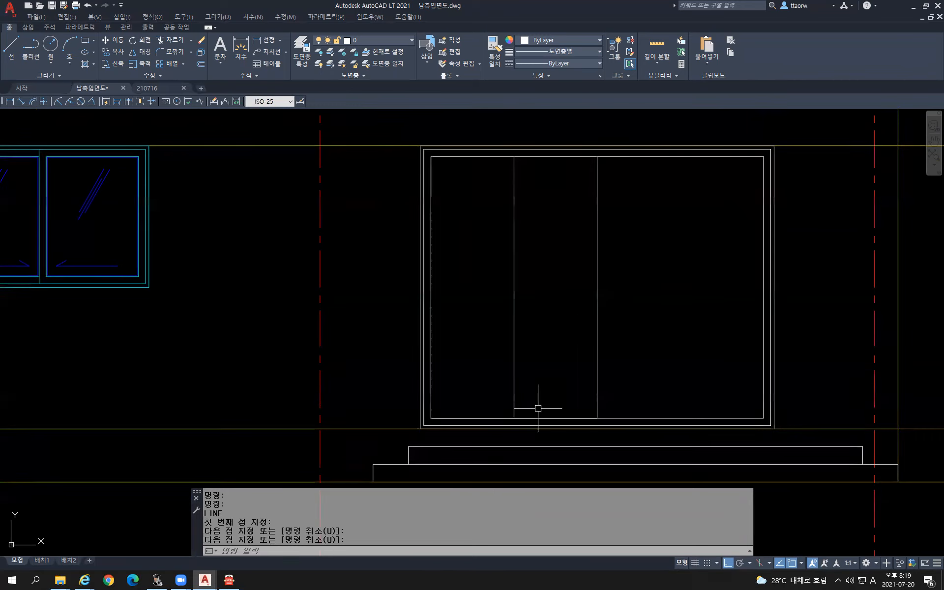
pyautogui.write('rec')
pyautogui.press('Return')
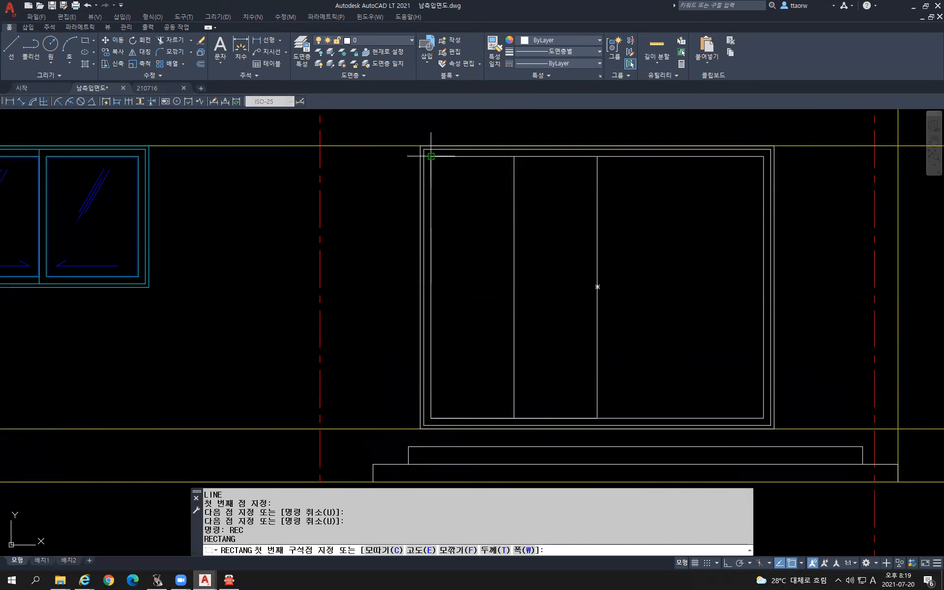
pyautogui.click(431, 157)
pyautogui.click(598, 418)
pyautogui.press('Return')
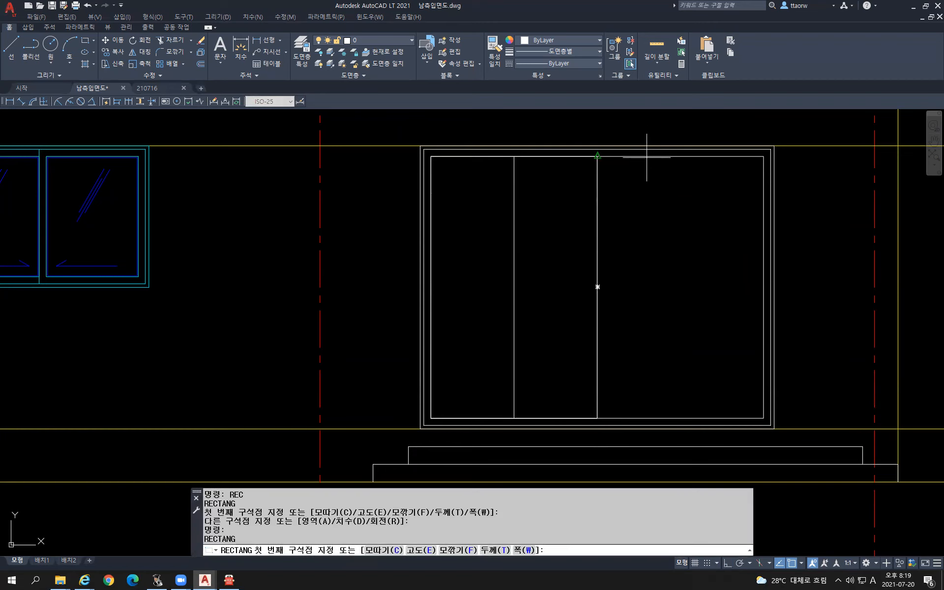
pyautogui.press('Escape')
# Delete the full-width innermost door rectangle.
pyautogui.click(647, 156)
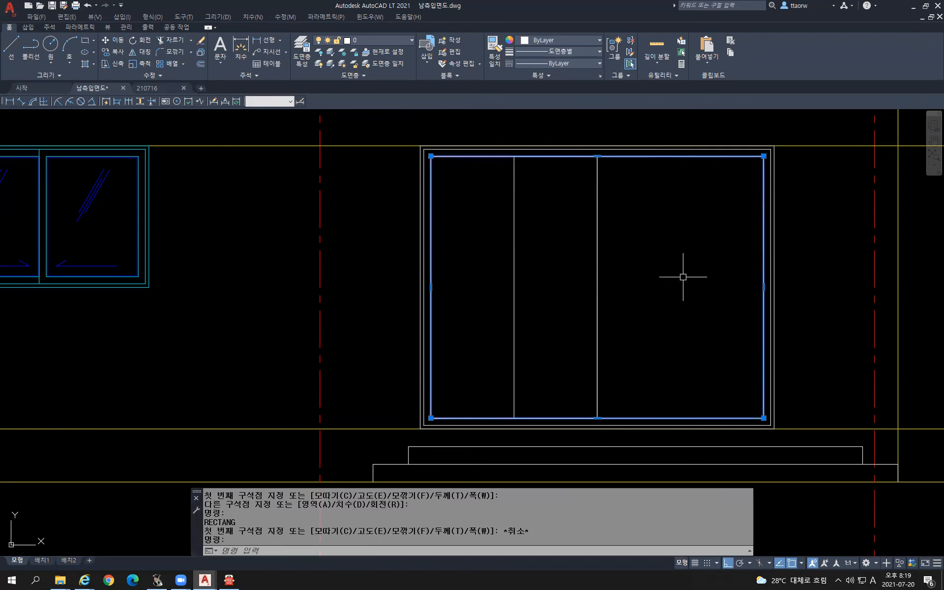
pyautogui.press('Delete')
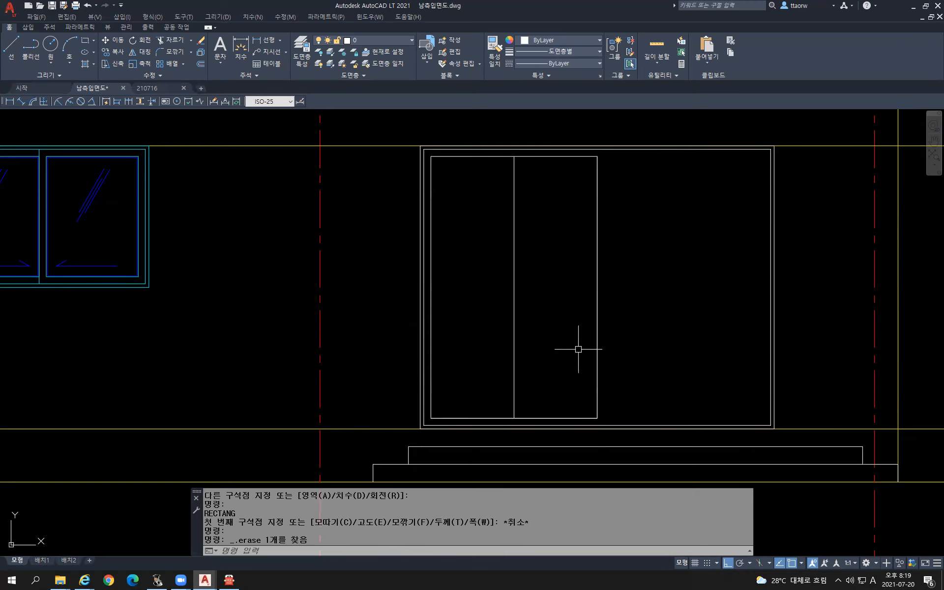
pyautogui.press('Escape')
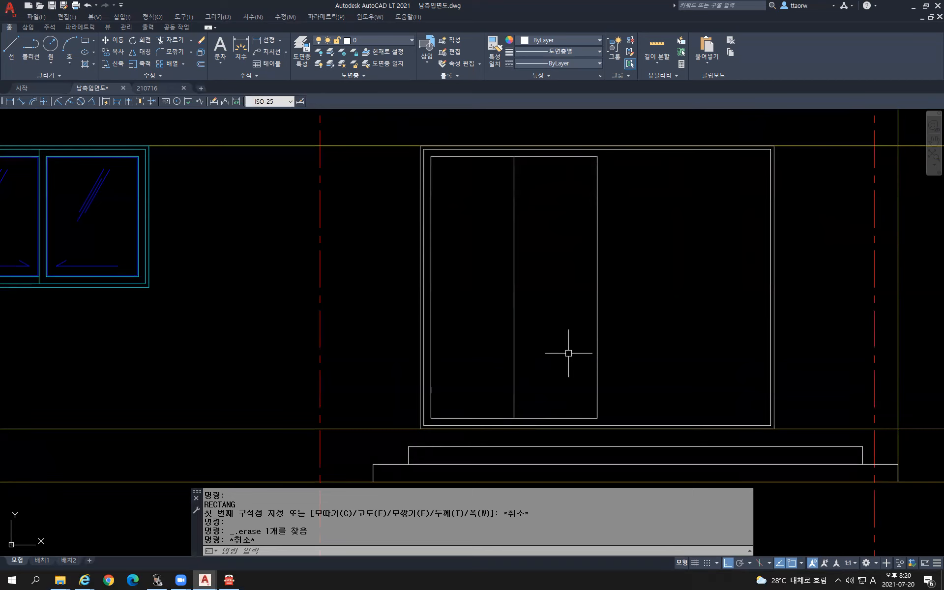
# Offset the vertical dividing line in the door's left half by 30 to both sides.
pyautogui.write('o')
pyautogui.press('Return')
pyautogui.write('30')
pyautogui.press('Return')
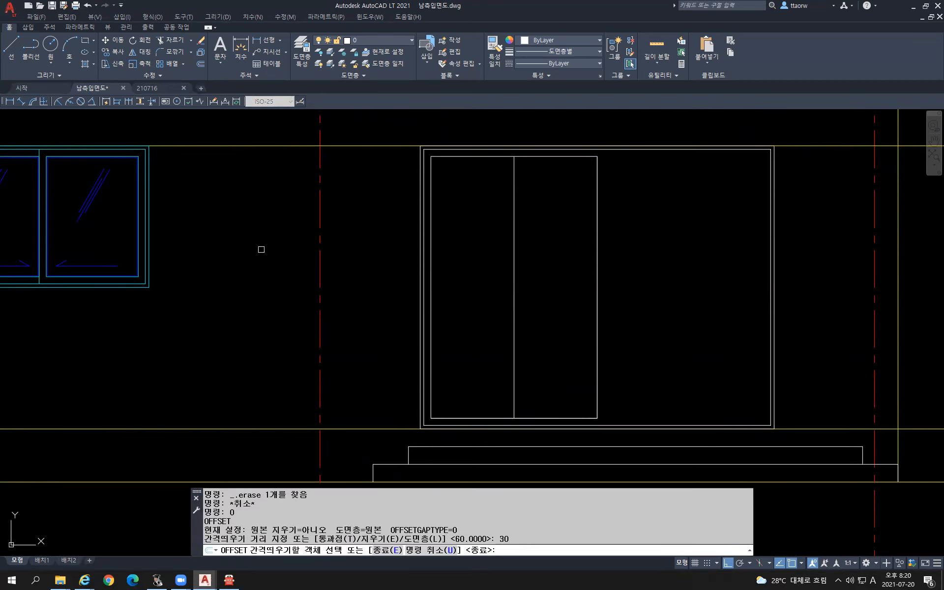
pyautogui.click(514, 201)
pyautogui.click(476, 211)
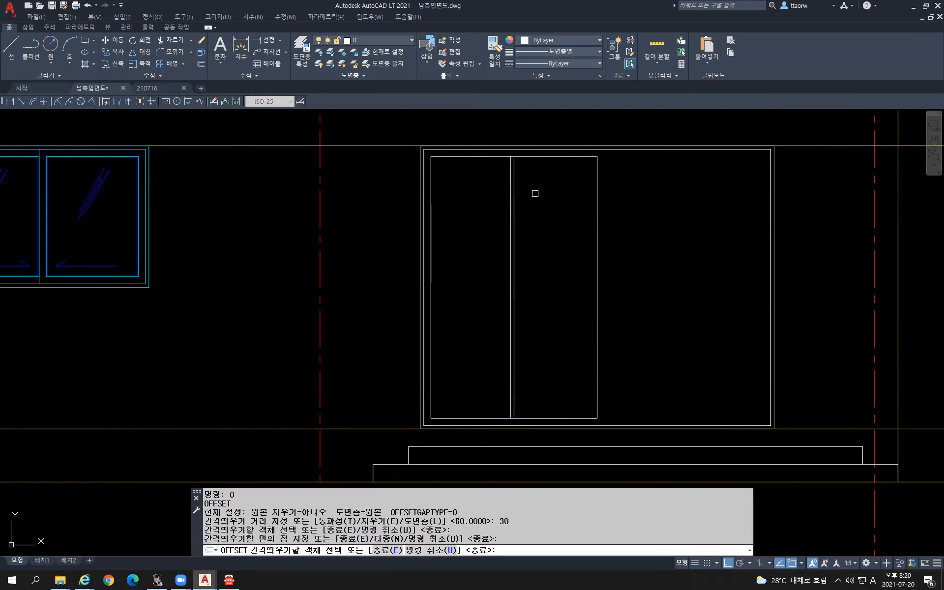
pyautogui.click(512, 188)
pyautogui.click(569, 246)
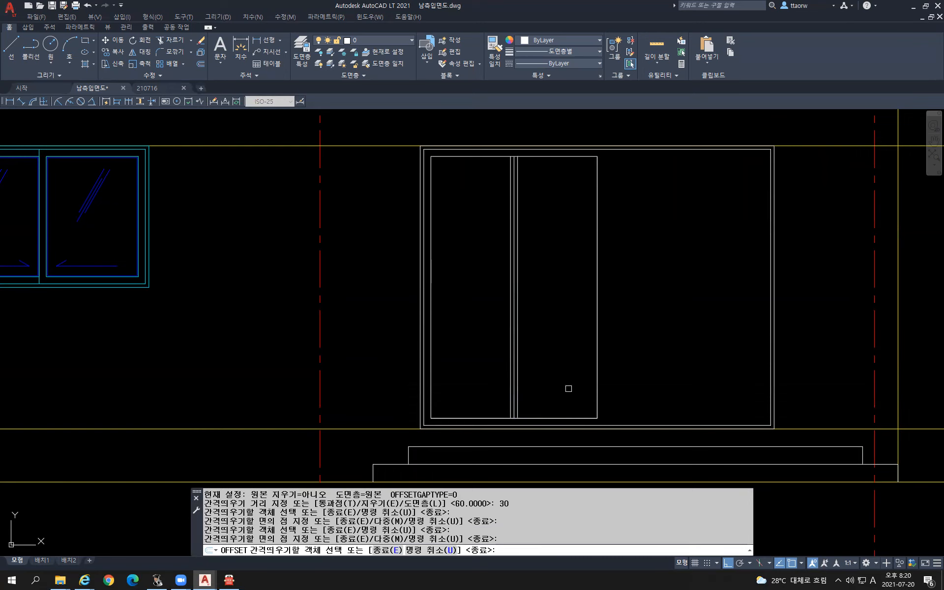
pyautogui.press('Escape')
# Draw two panel rectangles in the door's left half, one on each outer side of the offset dividing lines.
pyautogui.write('re')
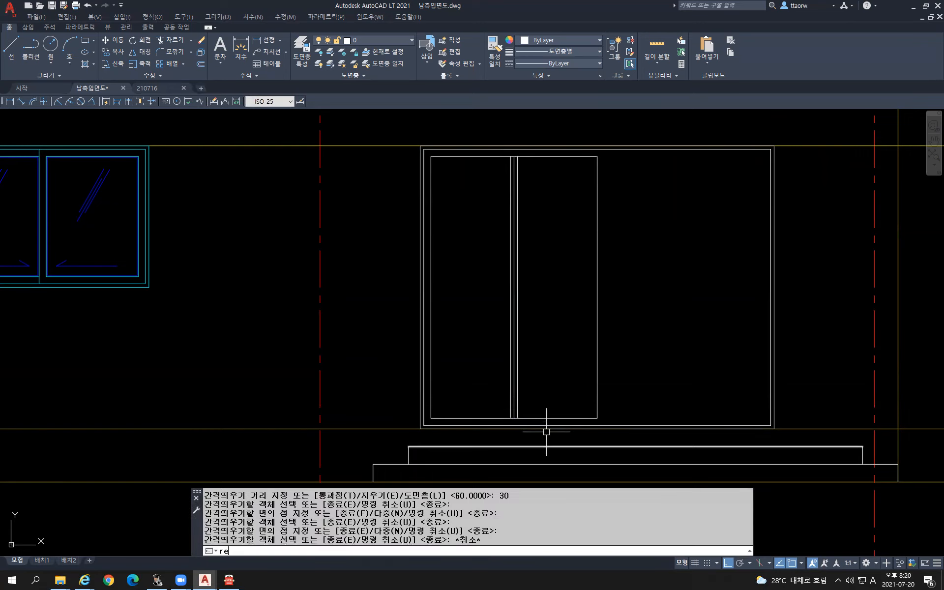
pyautogui.write('c')
pyautogui.press('Return')
pyautogui.click(431, 418)
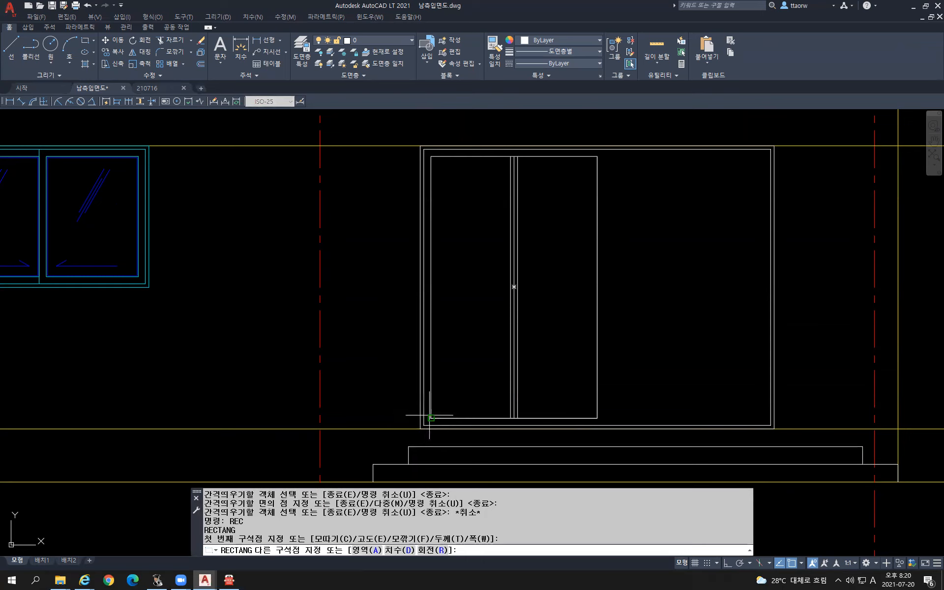
pyautogui.click(512, 157)
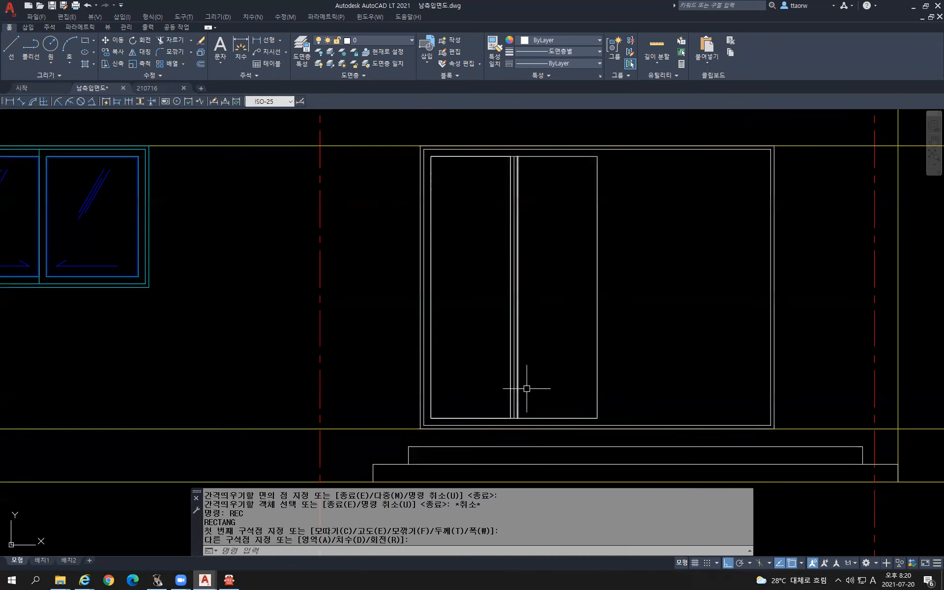
pyautogui.press('Return')
pyautogui.click(517, 418)
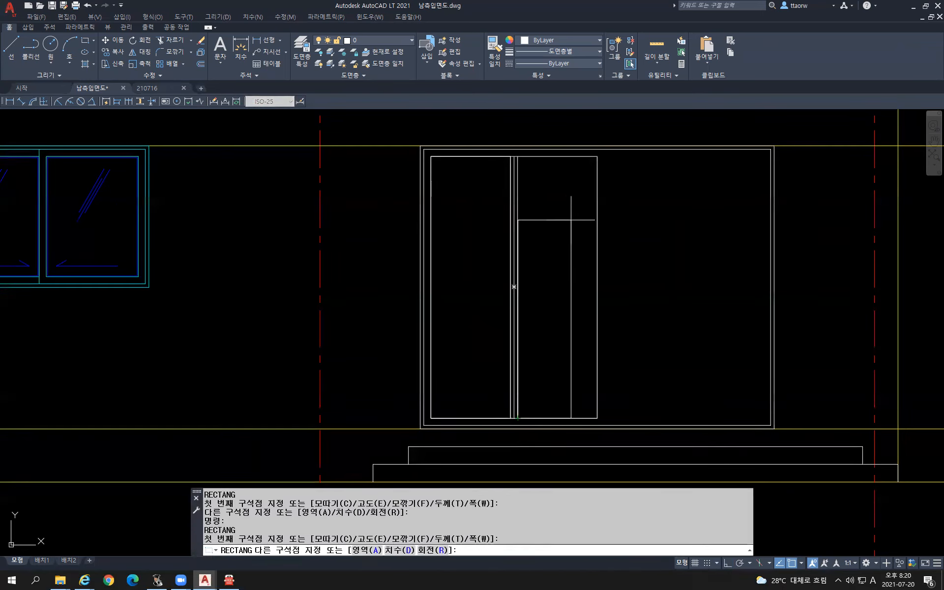
pyautogui.click(597, 157)
pyautogui.press('Return')
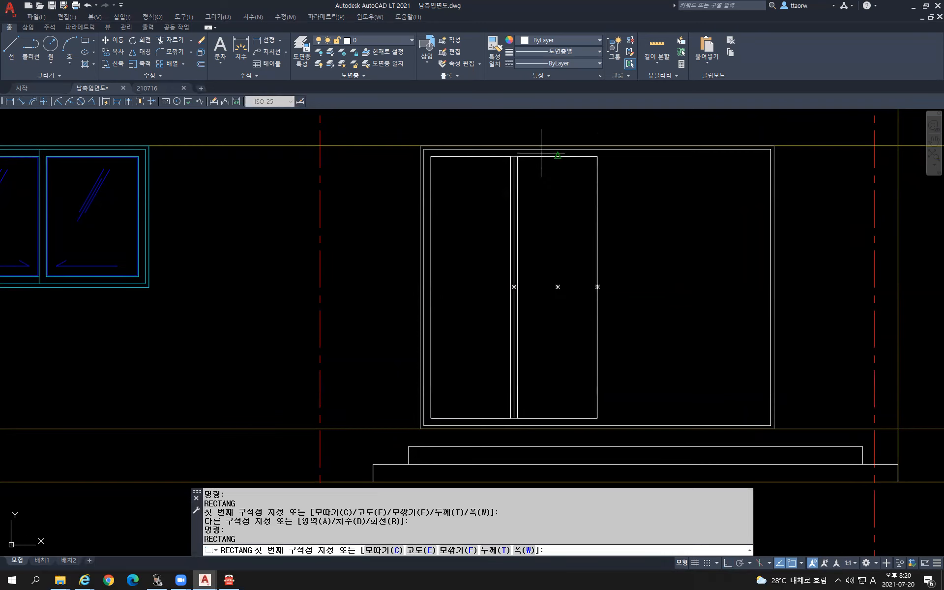
# Try deleting the middle dividing line and the rectangle enclosing both left-half panels, and undo that deletion.
pyautogui.scroll(4, 522, 155)
pyautogui.scroll(2, 507, 180)
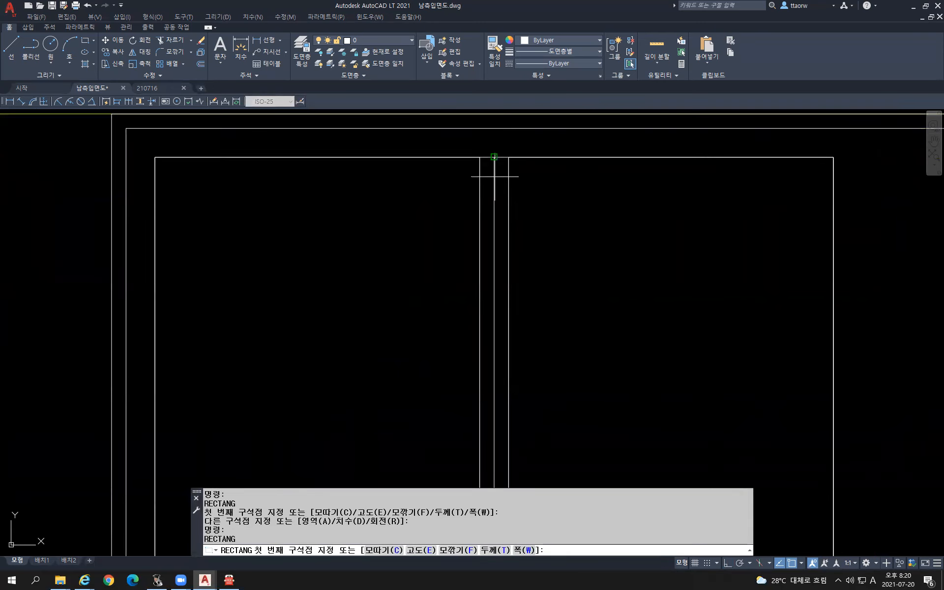
pyautogui.press('Escape')
pyautogui.click(495, 176)
pyautogui.click(488, 159)
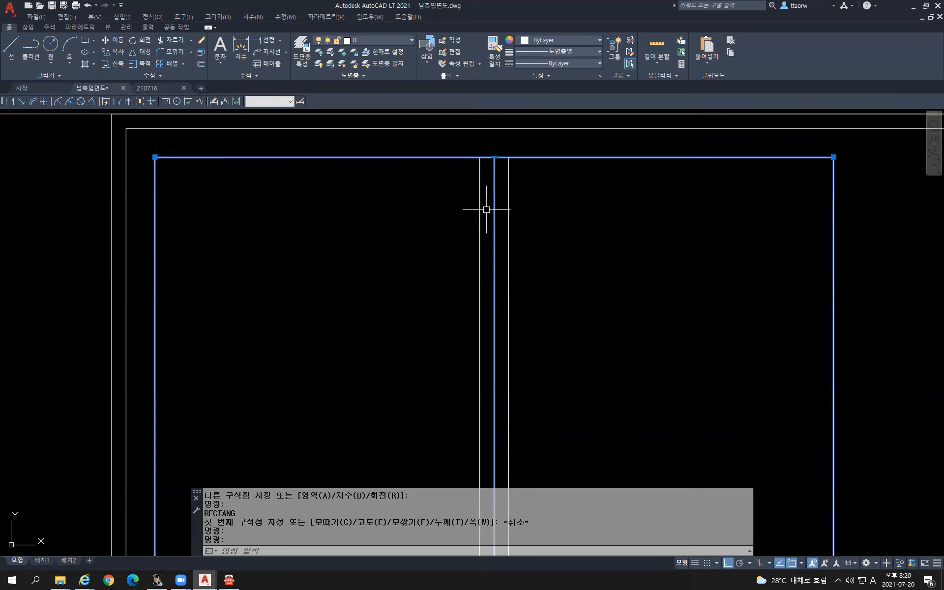
pyautogui.press('Delete')
pyautogui.scroll(-3, 569, 310)
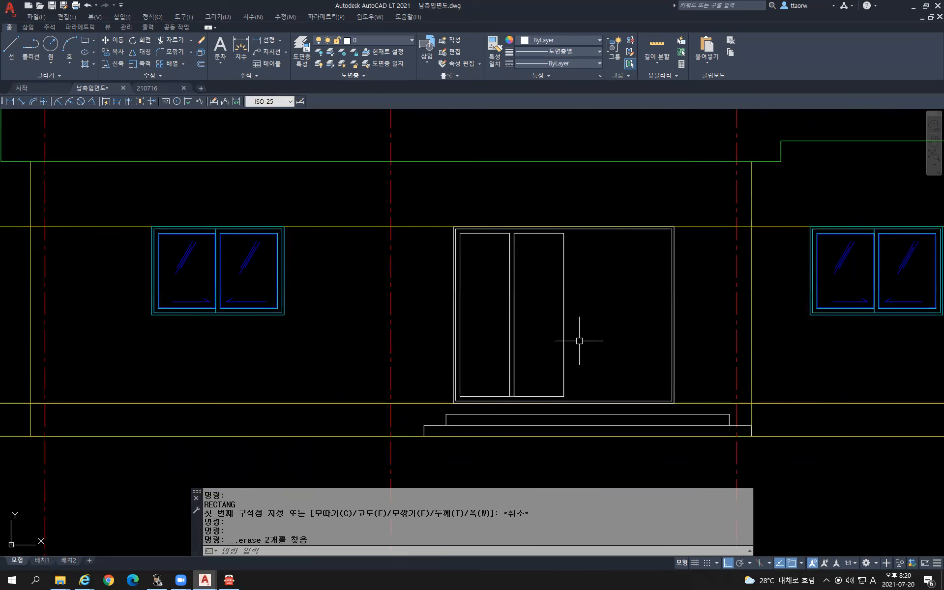
pyautogui.hotkey('ctrl', 'z')
pyautogui.hotkey('ctrl', 'z')
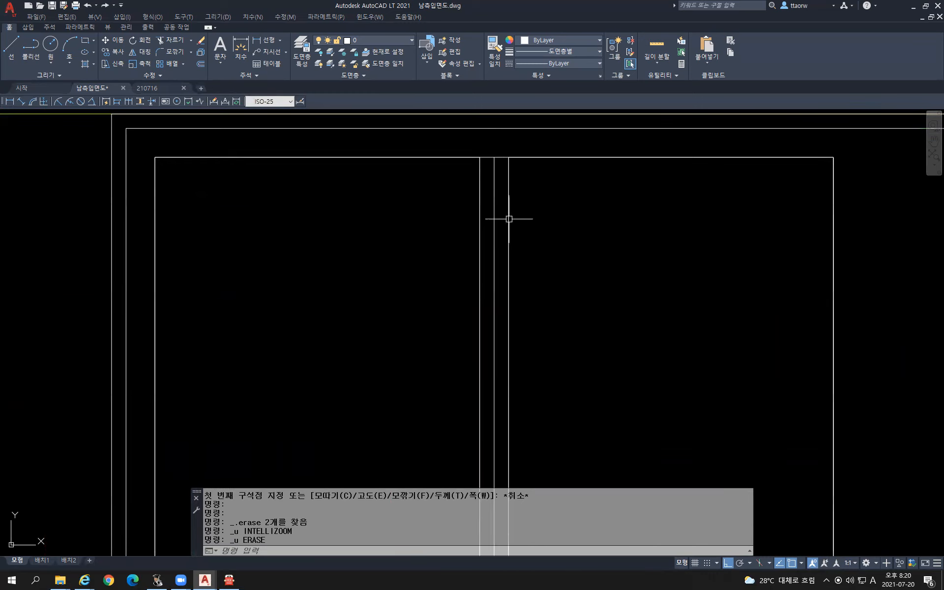
# Draw a vertical line along the first panel's right edge, from the inner frame's bottom edge up to its top edge.
pyautogui.click(479, 178)
pyautogui.press('Escape')
pyautogui.scroll(-3, 490, 196)
pyautogui.moveTo(494, 359); pyautogui.dragTo(452, 218, button='middle')
pyautogui.scroll(2, 444, 402)
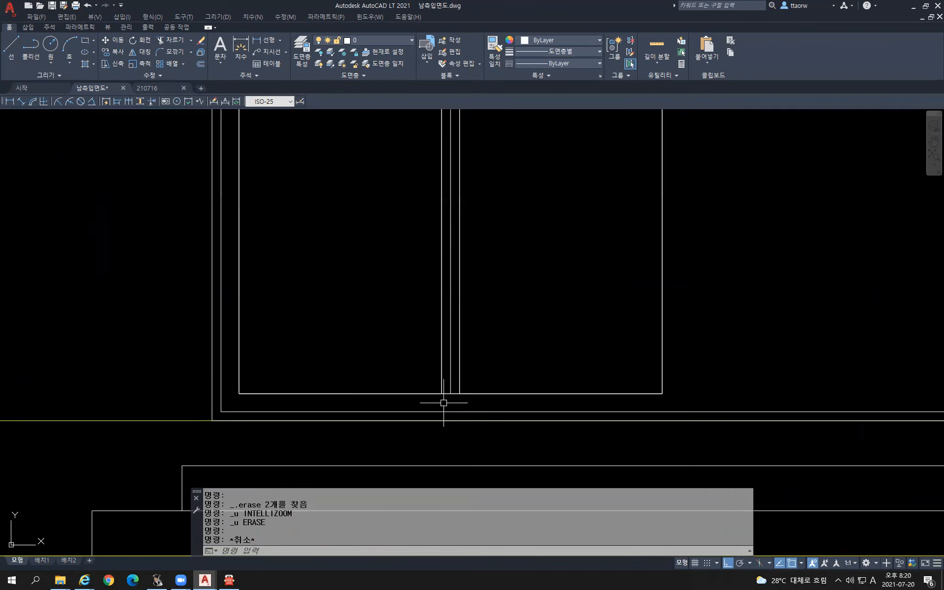
pyautogui.write('L')
pyautogui.press('Return')
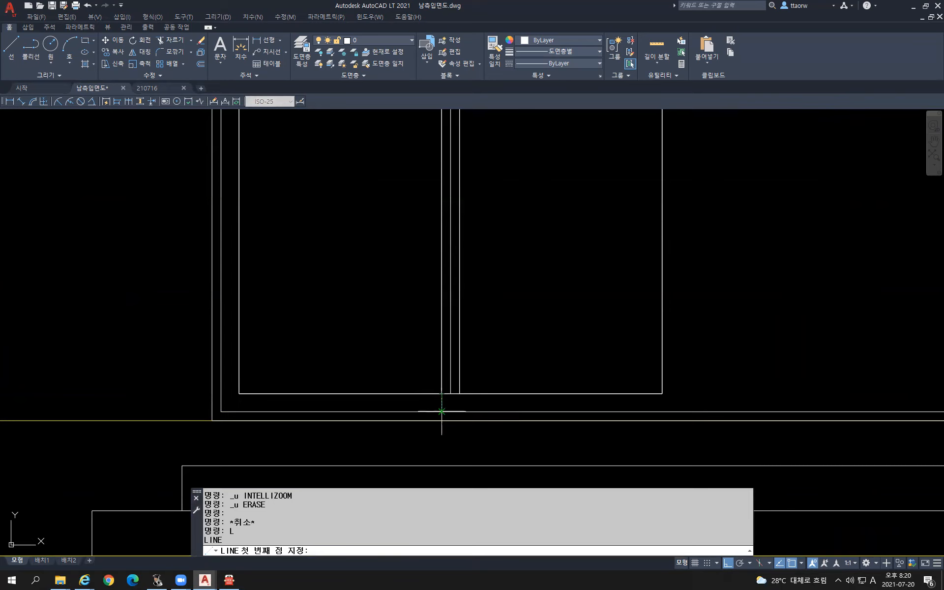
pyautogui.click(442, 411)
pyautogui.scroll(-3, 446, 305)
pyautogui.moveTo(445, 179); pyautogui.dragTo(453, 284, button='middle')
pyautogui.scroll(3, 449, 223)
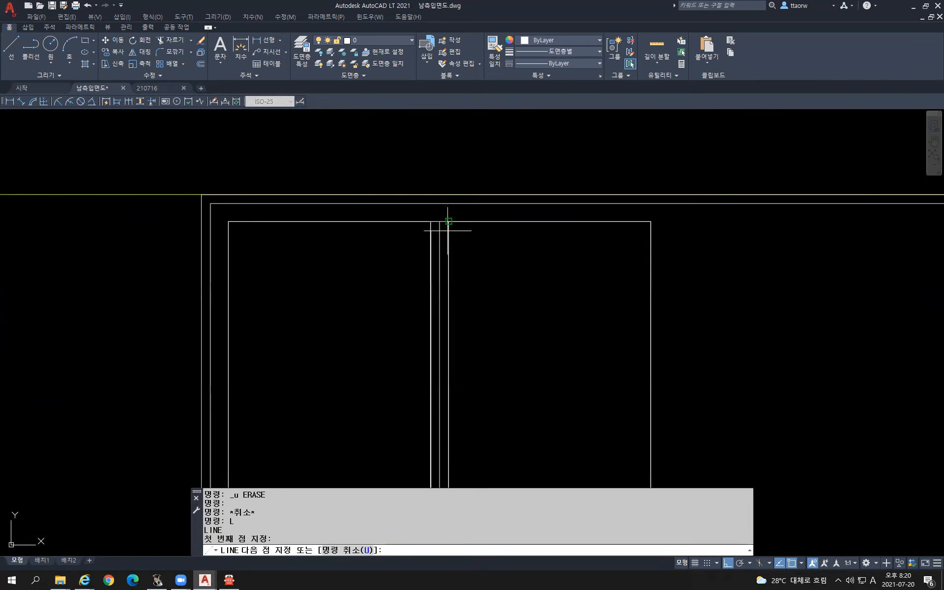
pyautogui.click(432, 203)
pyautogui.press('Return')
# Delete the middle dividing line and the rectangle enclosing both left-half panels.
pyautogui.scroll(2, 455, 247)
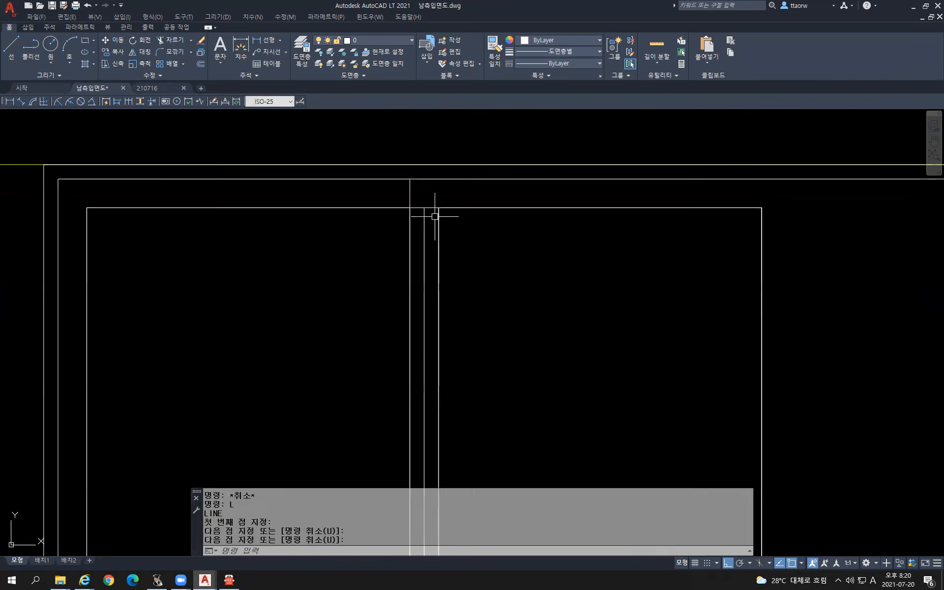
pyautogui.press('Escape')
pyautogui.click(431, 220)
pyautogui.click(416, 198)
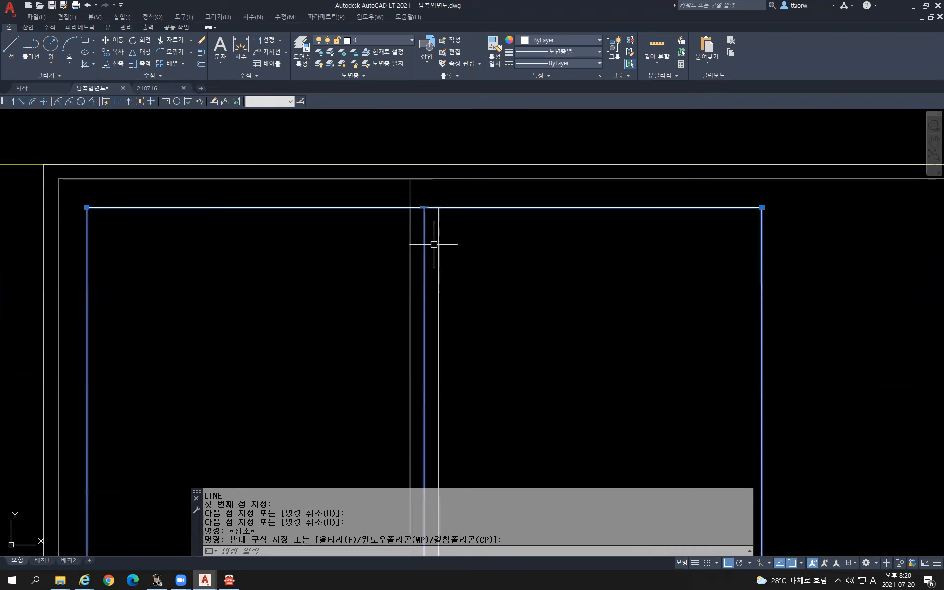
pyautogui.press('Delete')
# Delete the leftover horizontal line running along the bottom of the two left-half panels.
pyautogui.scroll(-6, 445, 246)
pyautogui.moveTo(497, 353); pyautogui.dragTo(476, 189, button='middle')
pyautogui.moveTo(472, 299); pyautogui.dragTo(491, 352, button='middle')
pyautogui.scroll(2, 435, 391)
pyautogui.click(434, 372)
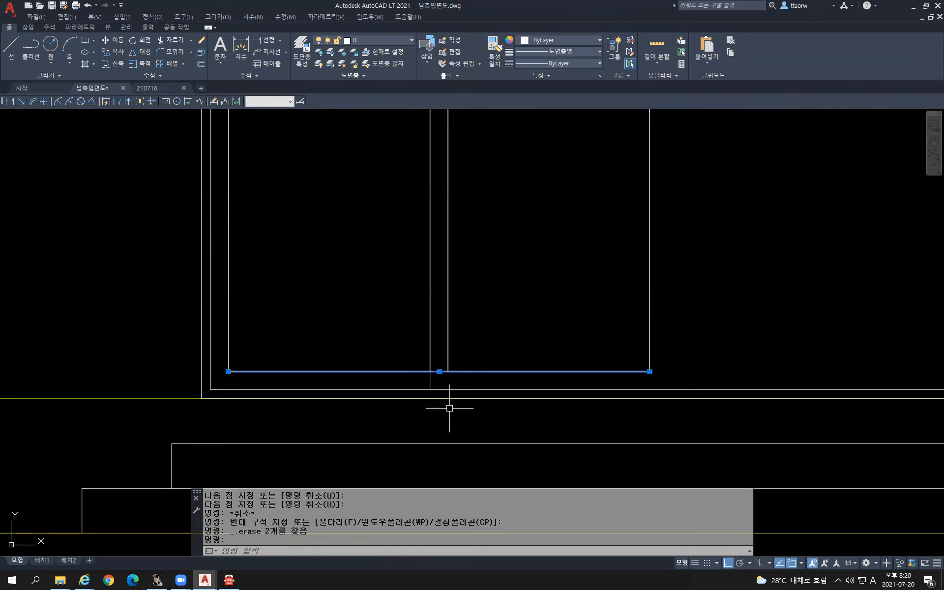
pyautogui.press('Delete')
# Mirror the two left-half door panels and their dividing line about the second panel's right edge, keeping the originals.
pyautogui.scroll(-5, 499, 384)
pyautogui.scroll(2, 501, 364)
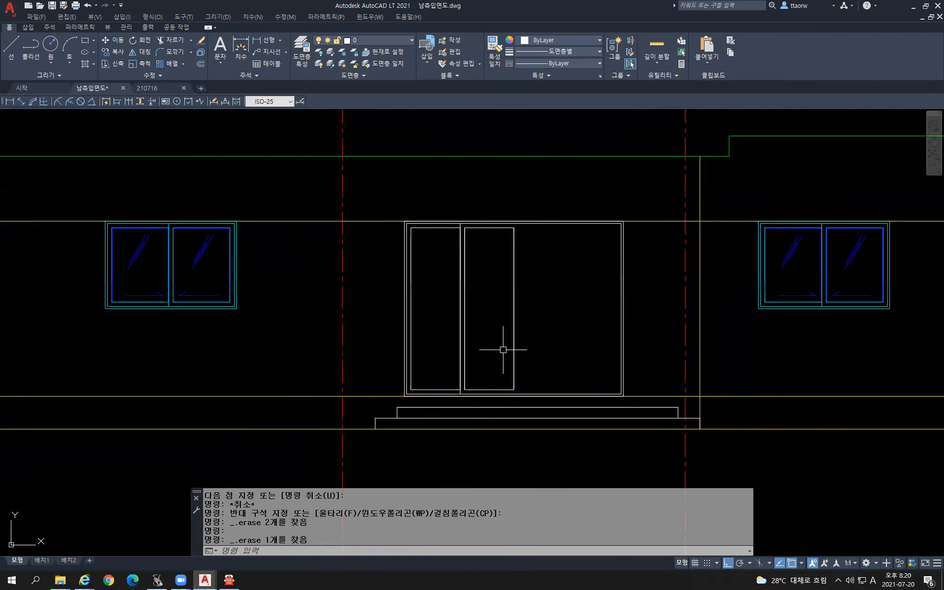
pyautogui.scroll(2, 470, 320)
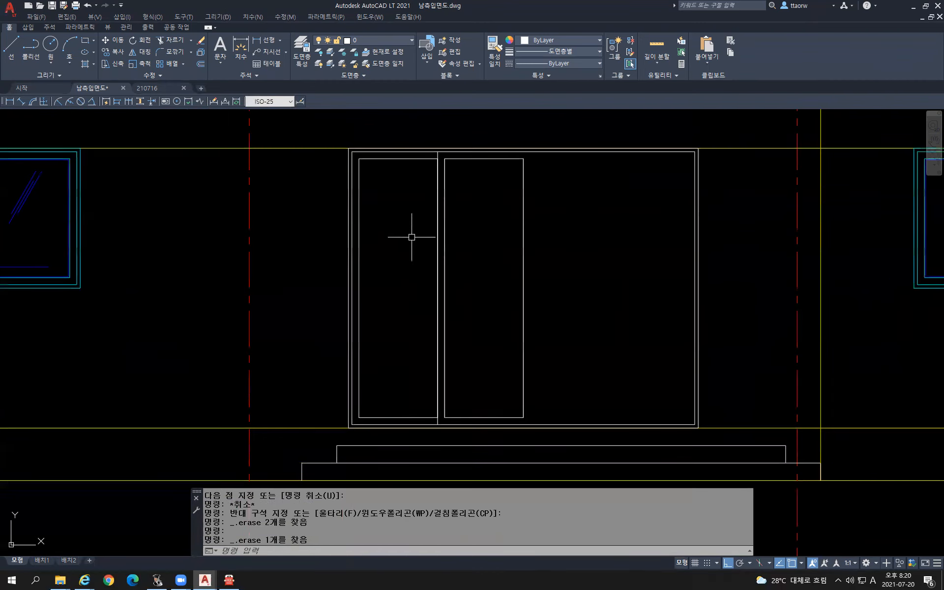
pyautogui.click(331, 134)
pyautogui.click(543, 476)
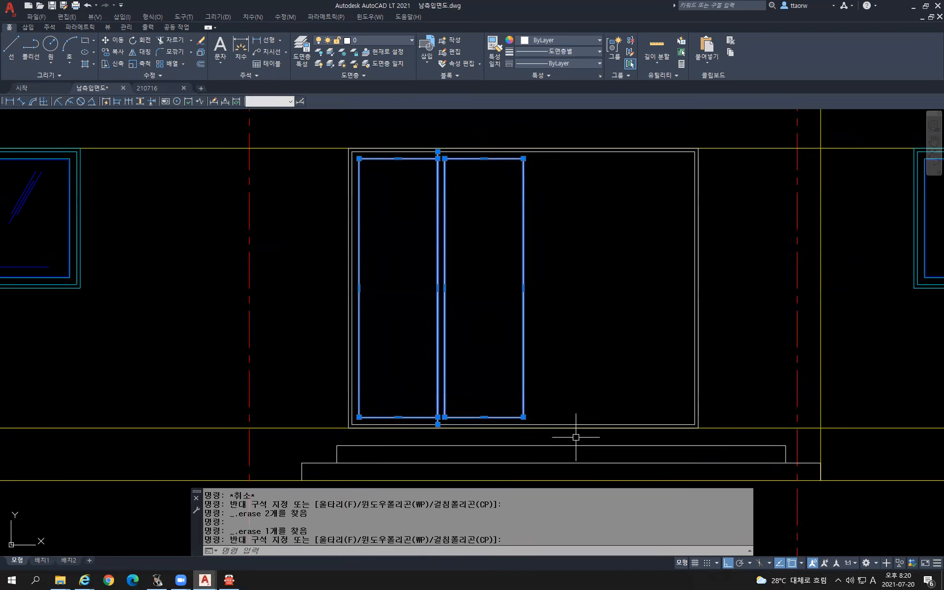
pyautogui.write('MI')
pyautogui.press('Return')
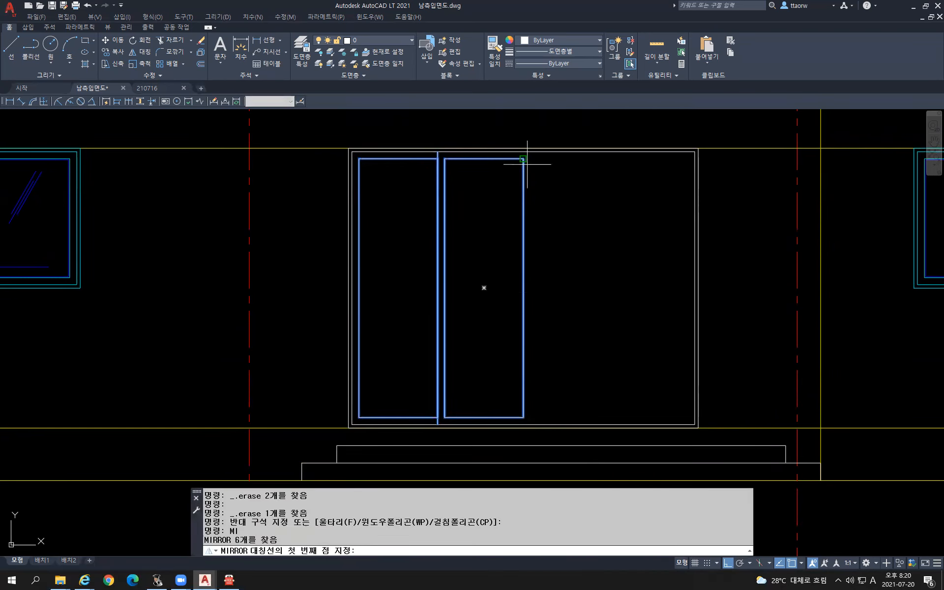
pyautogui.click(524, 160)
pyautogui.click(541, 362)
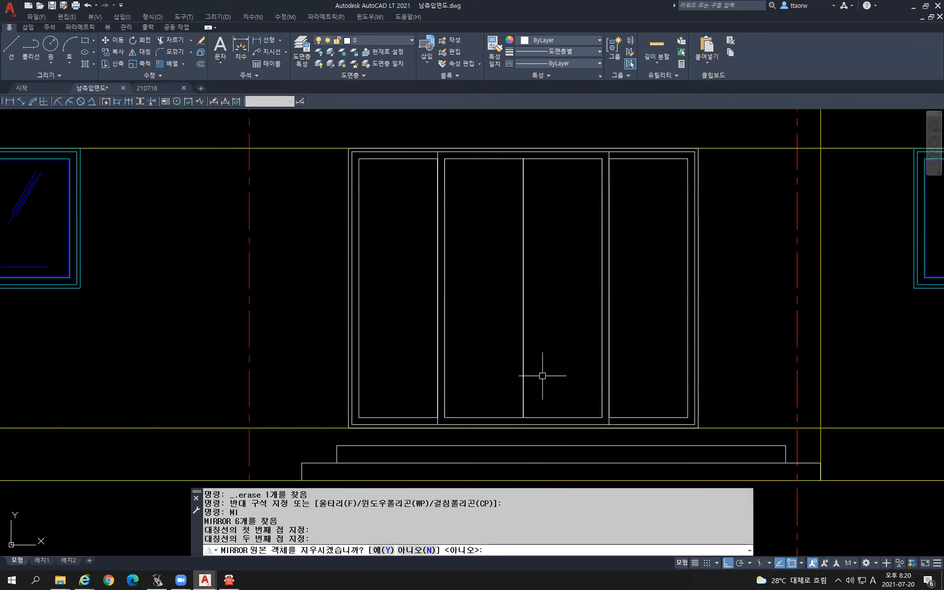
pyautogui.press('Return')
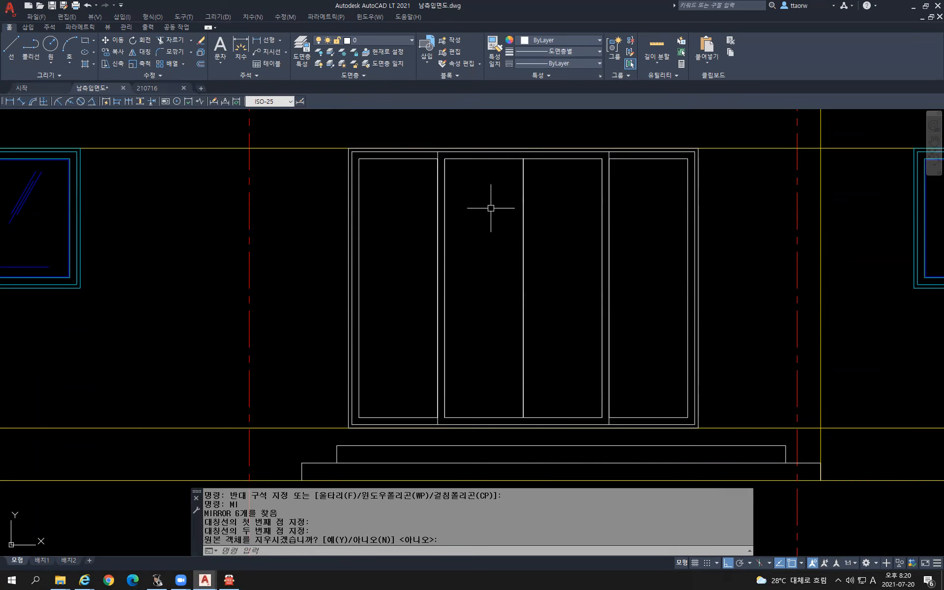
pyautogui.press('Escape')
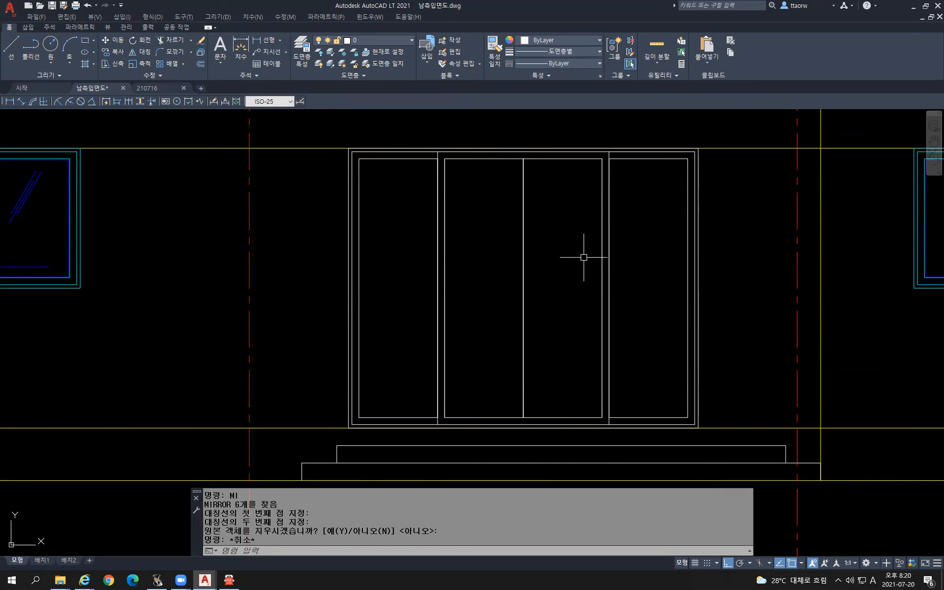
pyautogui.write('o')
pyautogui.press('Return')
pyautogui.write('30')
pyautogui.press('Return')
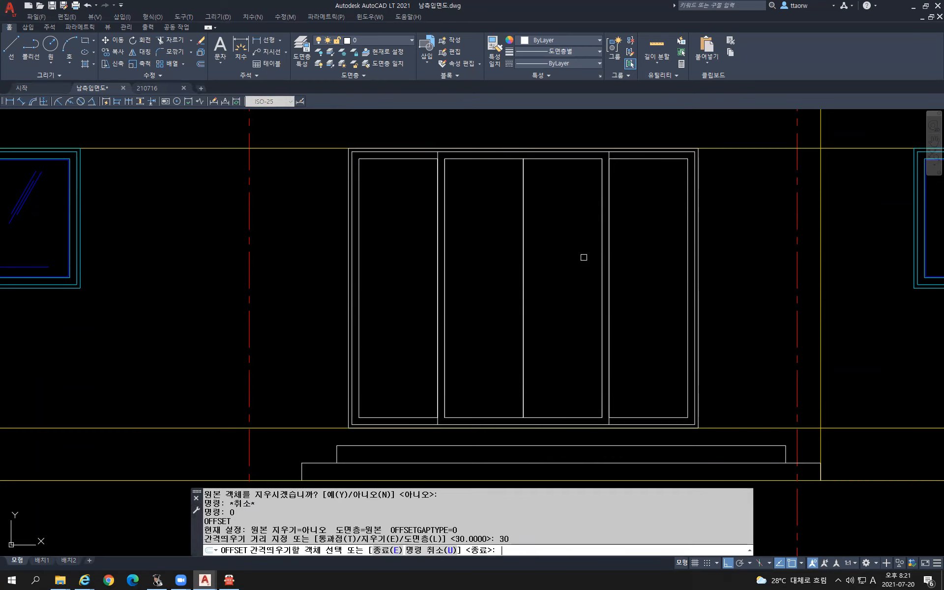
pyautogui.click(523, 205)
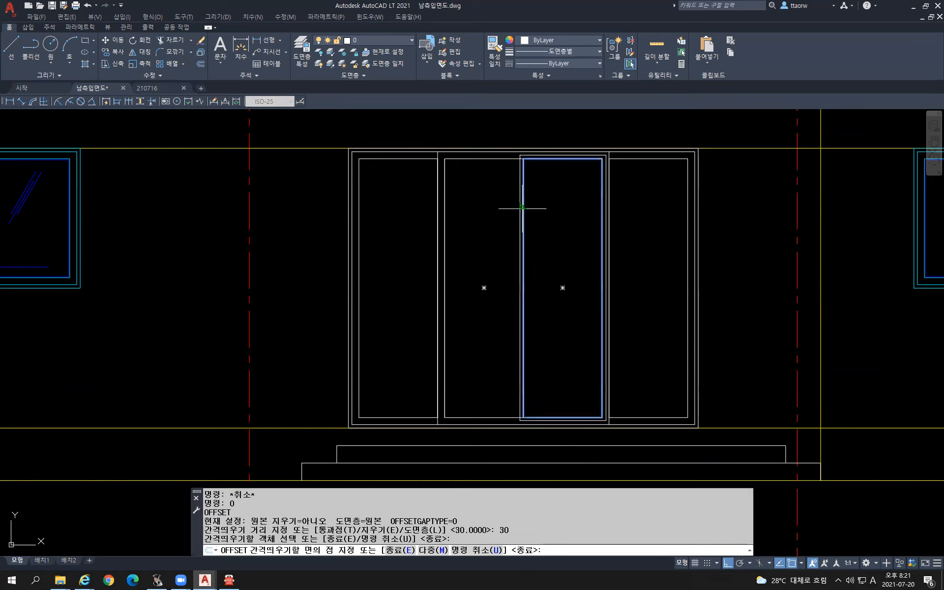
pyautogui.press('Escape')
pyautogui.click(523, 205)
pyautogui.write('c')
pyautogui.press('Return')
pyautogui.write('x')
pyautogui.press('Return')
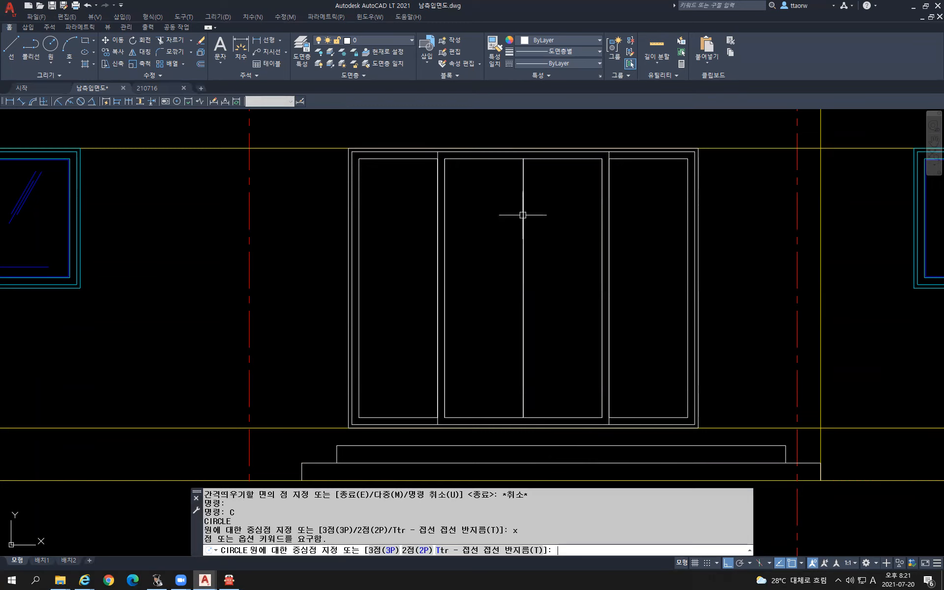
pyautogui.press('Escape')
pyautogui.press('Escape')
# Explode the two middle door panels into separate lines.
pyautogui.click(547, 249)
pyautogui.click(499, 204)
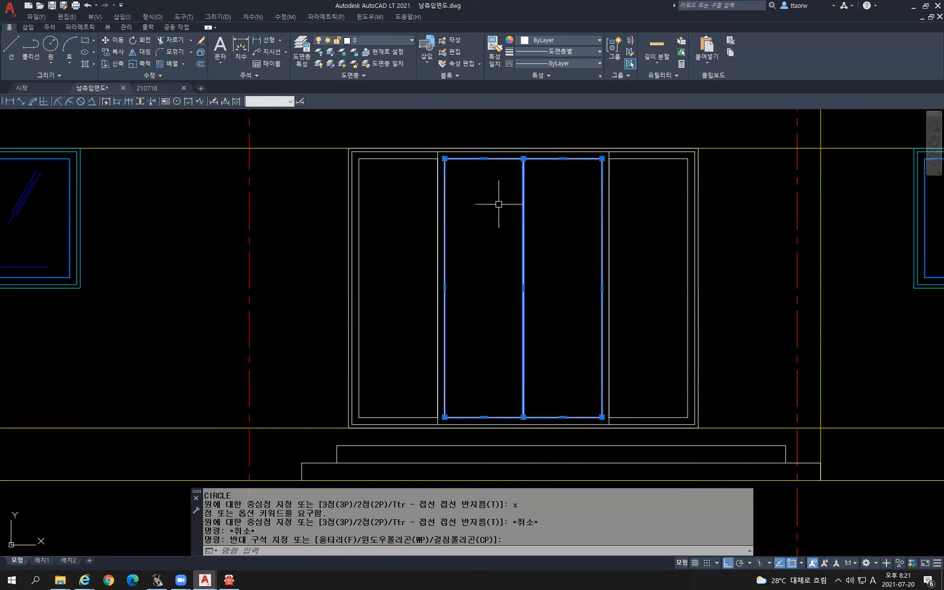
pyautogui.write('x')
pyautogui.press('Return')
pyautogui.press('Escape')
# Offset the door's central vertical line by 30 to both sides.
pyautogui.write('o')
pyautogui.press('Return')
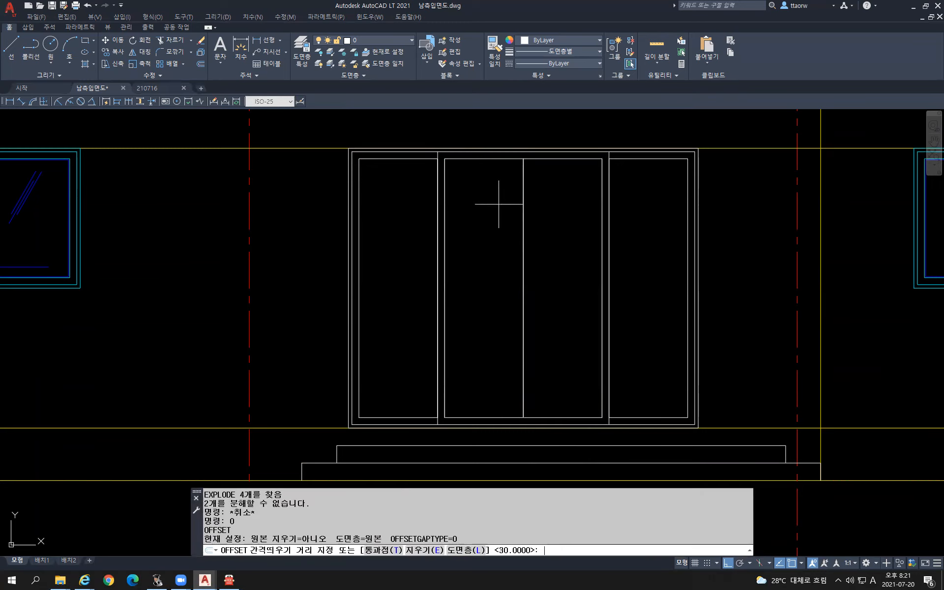
pyautogui.write('30')
pyautogui.press('Return')
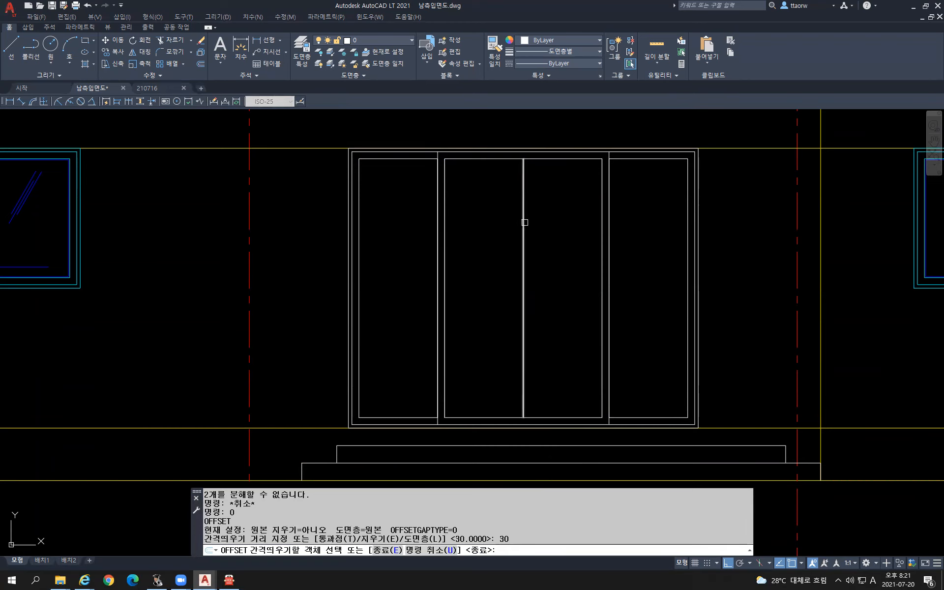
pyautogui.click(523, 219)
pyautogui.click(509, 228)
pyautogui.click(524, 218)
pyautogui.click(554, 215)
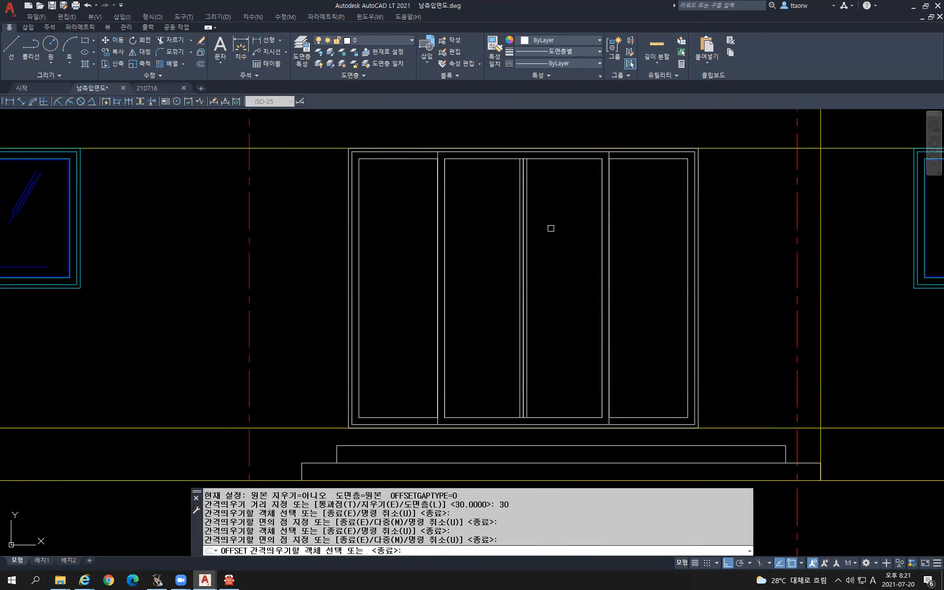
pyautogui.press('Escape')
# Delete all the overlapping vertical lines at the door's centre, keeping the two offset lines.
pyautogui.scroll(3, 547, 225)
pyautogui.scroll(1, 554, 168)
pyautogui.click(555, 178)
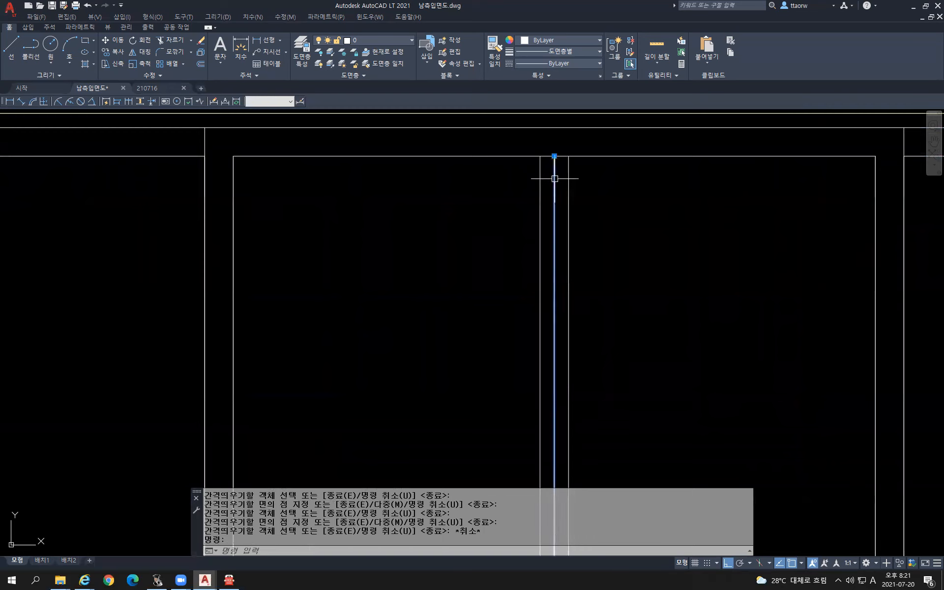
pyautogui.press('Delete')
pyautogui.click(553, 164)
pyautogui.press('Delete')
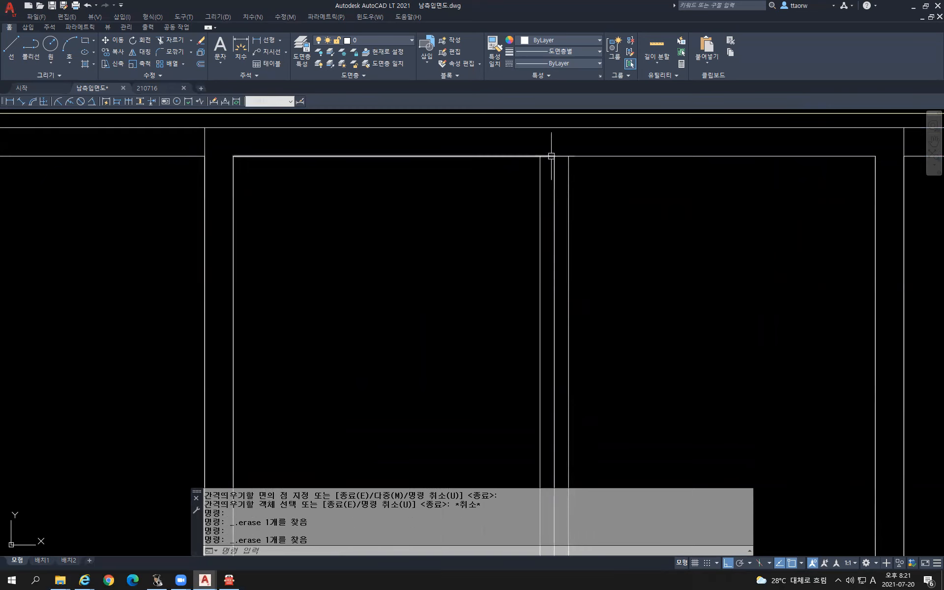
pyautogui.click(550, 156)
pyautogui.press('Escape')
pyautogui.click(560, 194)
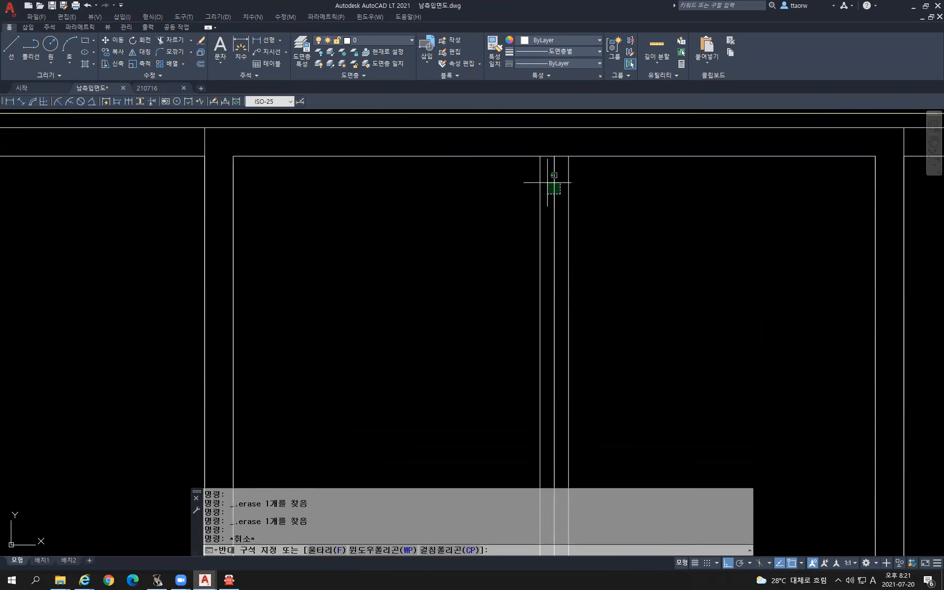
pyautogui.click(546, 182)
pyautogui.press('Delete')
pyautogui.scroll(-7, 565, 229)
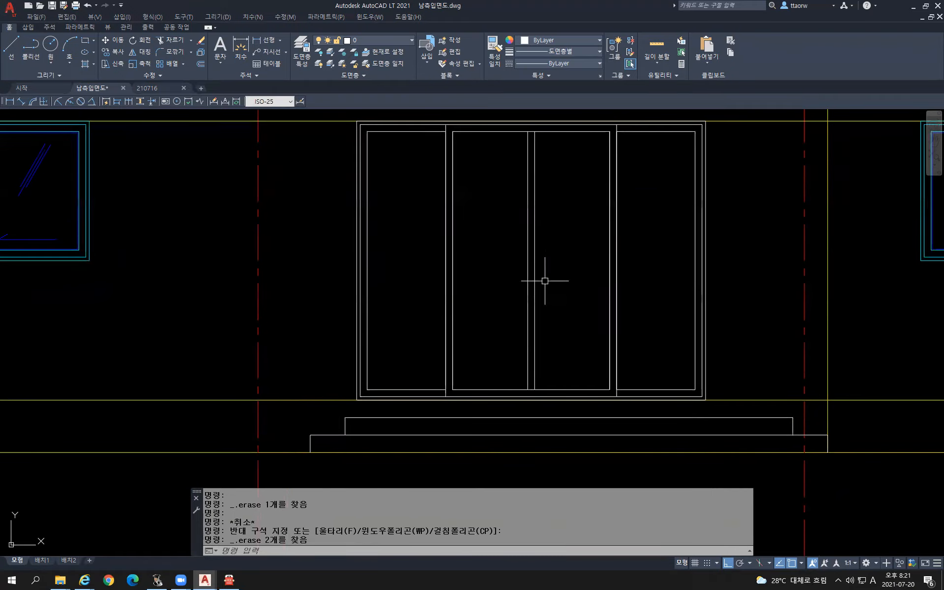
pyautogui.press('Escape')
pyautogui.write('tr')
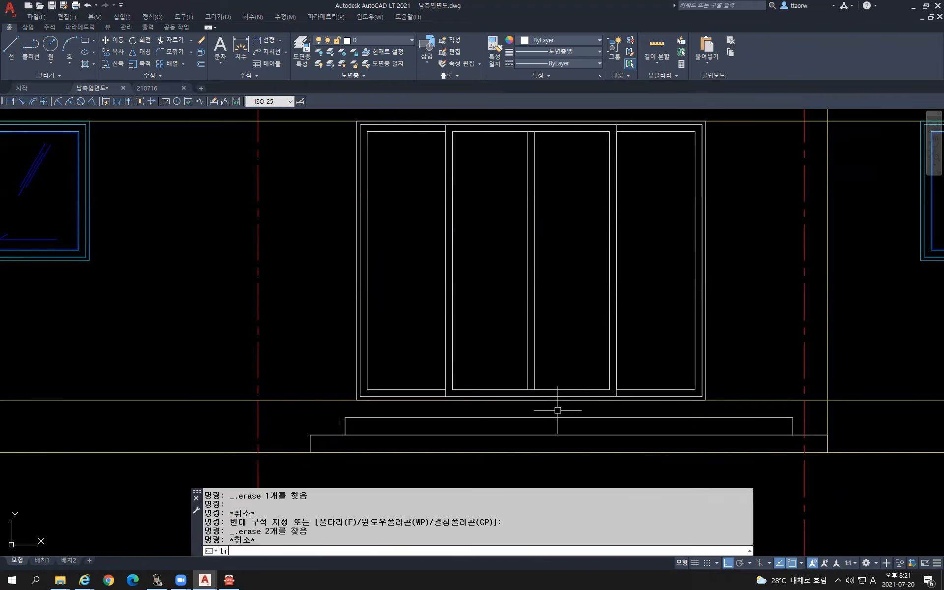
pyautogui.press('Return')
pyautogui.click(560, 417)
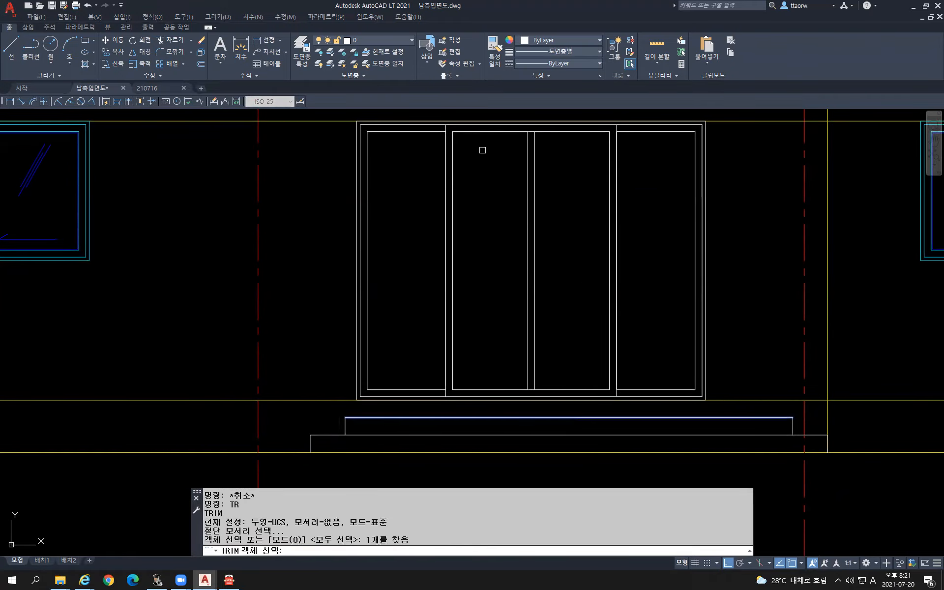
pyautogui.press('Escape')
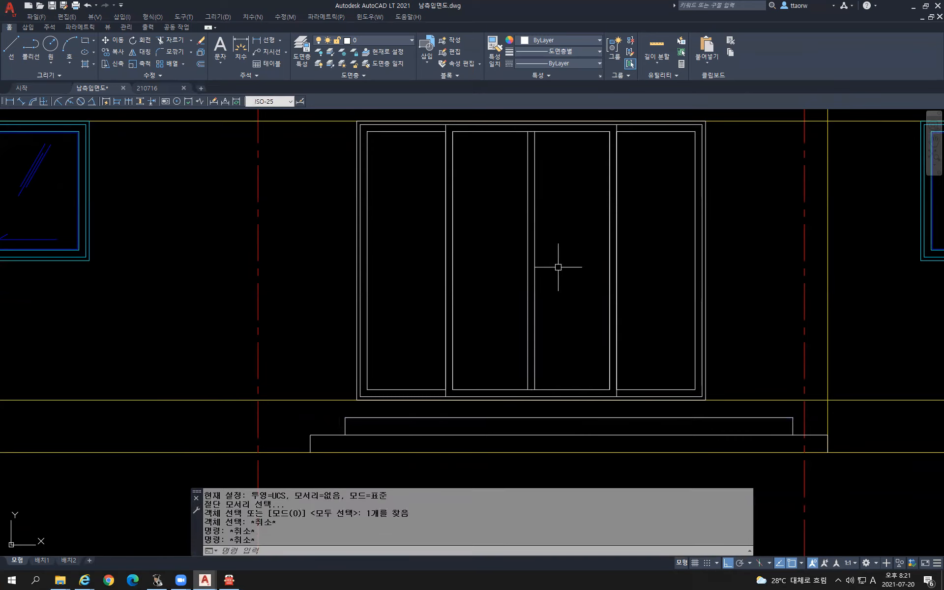
# Trim away the upper horizontal line pieces between the two central vertical lines of the door.
pyautogui.write('tr')
pyautogui.press('Return')
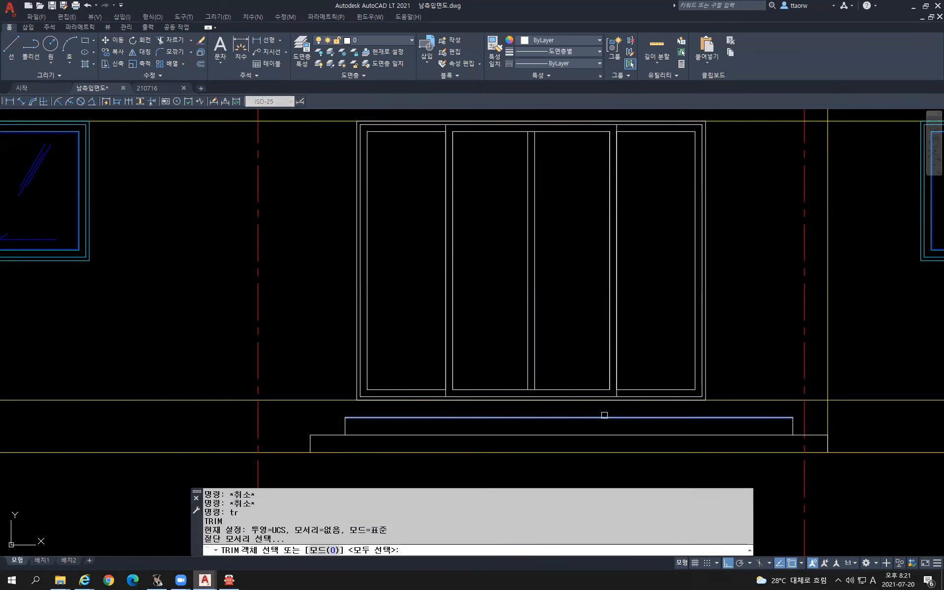
pyautogui.click(605, 418)
pyautogui.click(604, 411)
pyautogui.click(435, 112)
pyautogui.press('Return')
pyautogui.scroll(3, 532, 113)
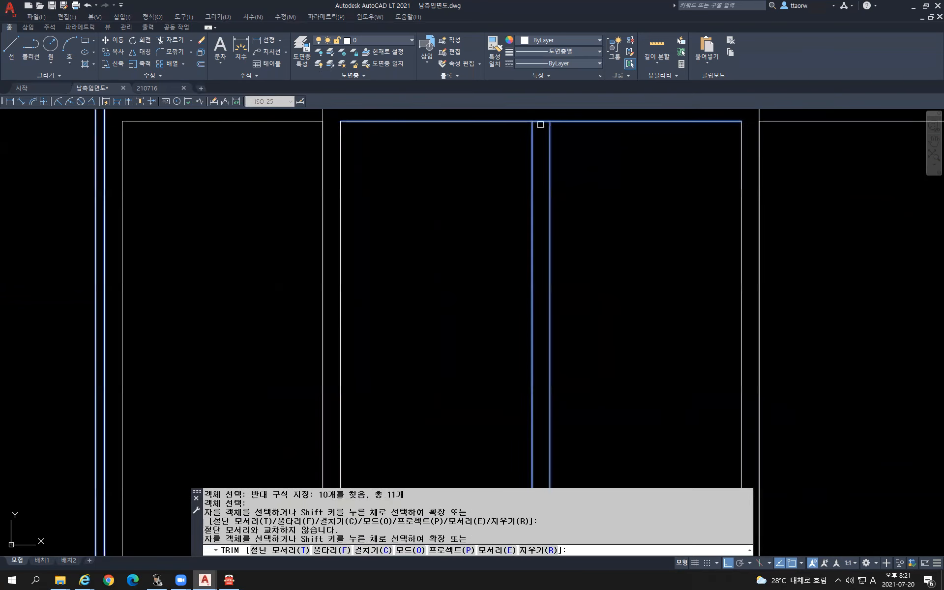
pyautogui.click(541, 121)
pyautogui.scroll(-3, 542, 120)
pyautogui.click(555, 157)
pyautogui.scroll(2, 556, 156)
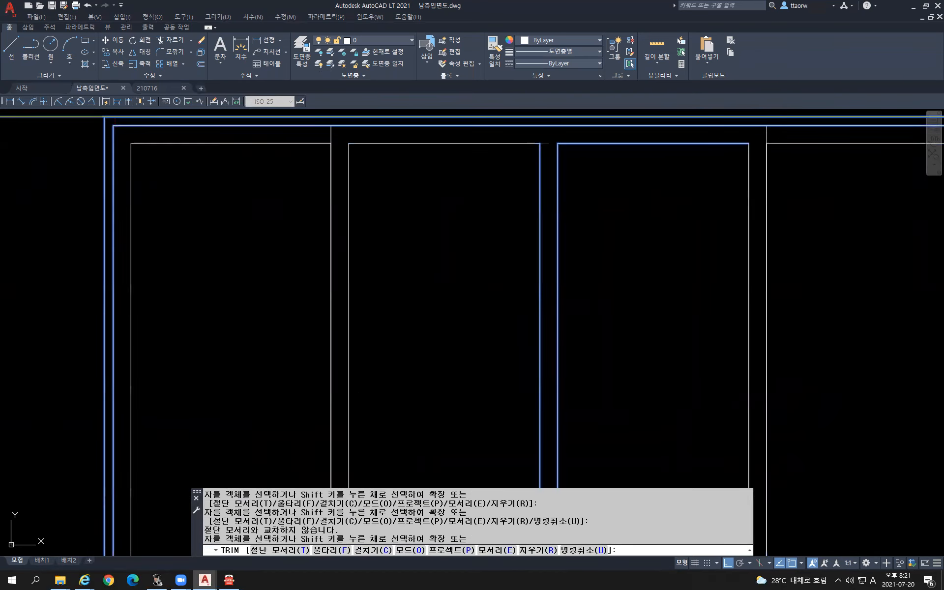
pyautogui.click(549, 143)
# Trim away the lower horizontal line pieces between the two central vertical lines of the door.
pyautogui.scroll(-1, 551, 161)
pyautogui.moveTo(556, 339); pyautogui.dragTo(538, 217, button='middle')
pyautogui.click(538, 216)
pyautogui.scroll(4, 541, 460)
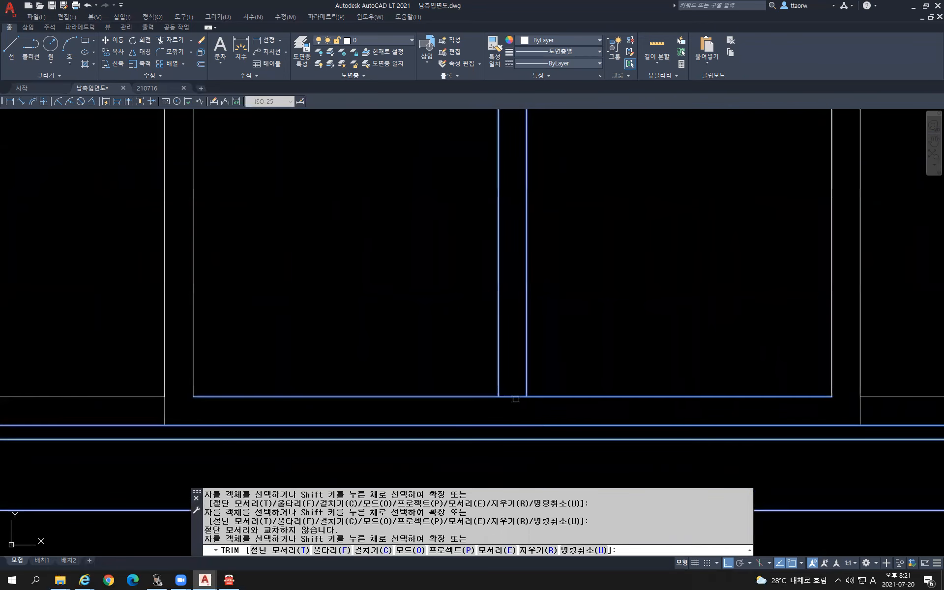
pyautogui.click(513, 397)
pyautogui.click(505, 397)
pyautogui.scroll(-5, 684, 348)
pyautogui.press('Return')
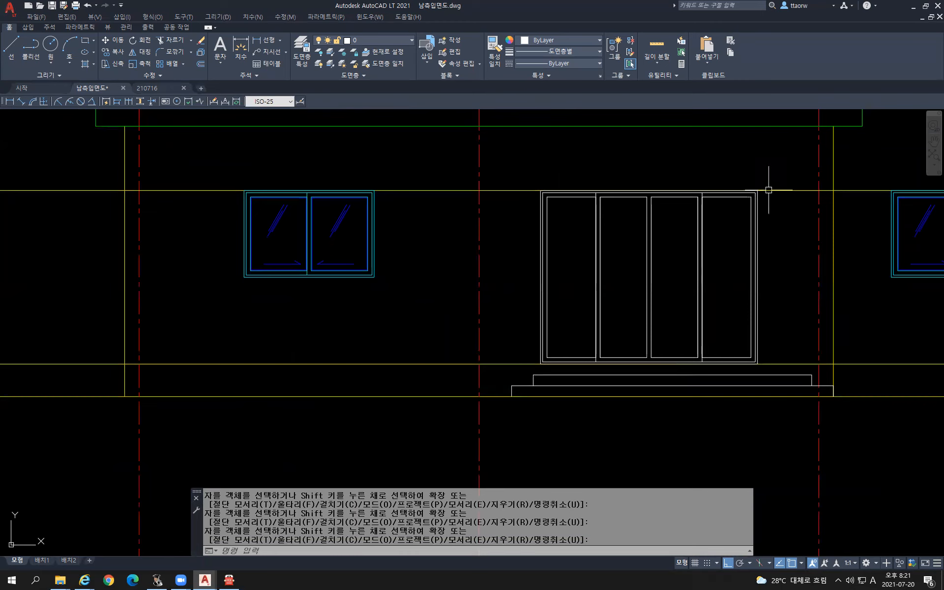
# Try deleting the complete four-panel door and selecting the two-panel window to its left, and undo the deletion.
pyautogui.moveTo(686, 245); pyautogui.dragTo(636, 268, button='middle')
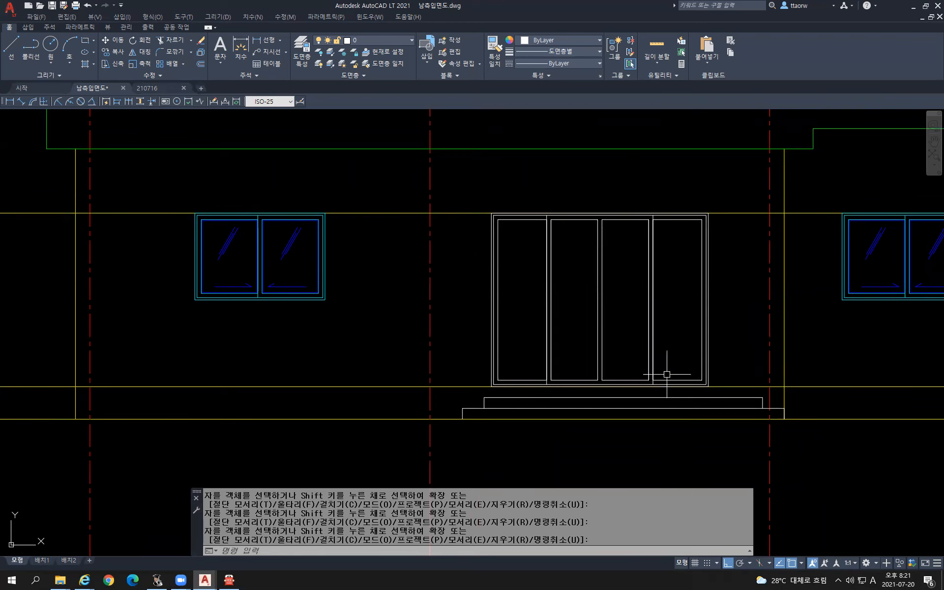
pyautogui.click(471, 200)
pyautogui.click(722, 389)
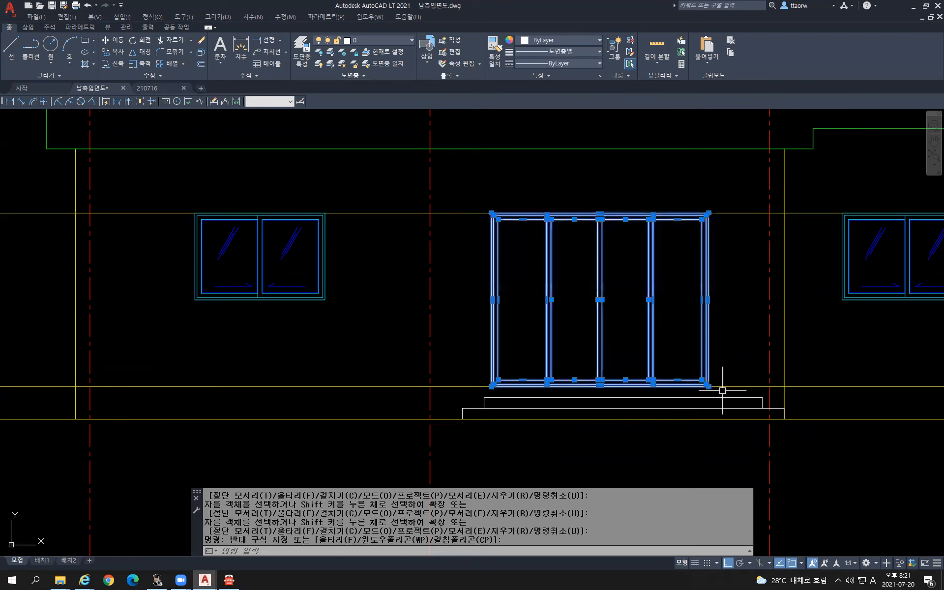
pyautogui.press('Delete')
pyautogui.moveTo(305, 295); pyautogui.dragTo(428, 288, button='middle')
pyautogui.click(250, 164)
pyautogui.click(494, 338)
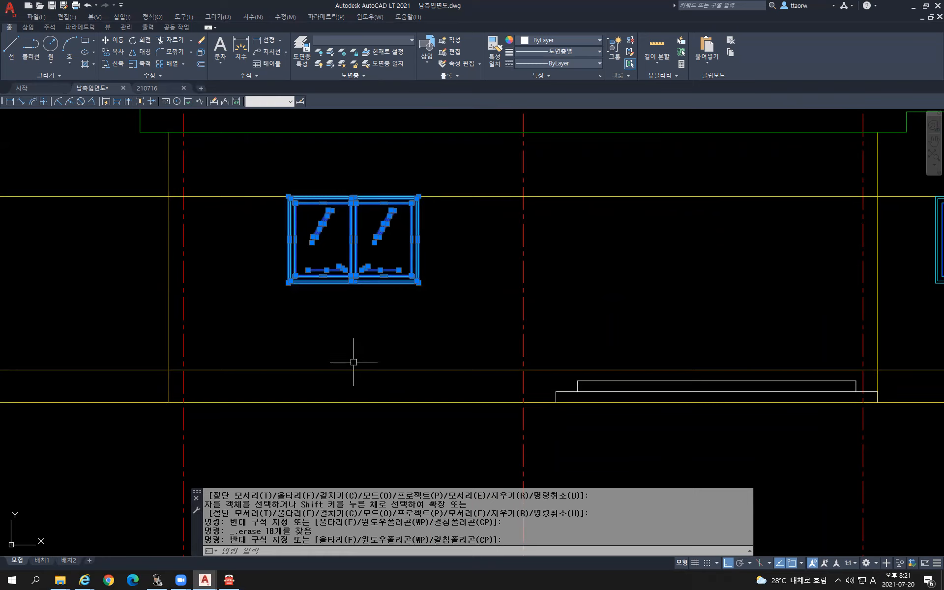
pyautogui.press('Escape')
pyautogui.hotkey('ctrl', 'z')
pyautogui.hotkey('ctrl', 'z')
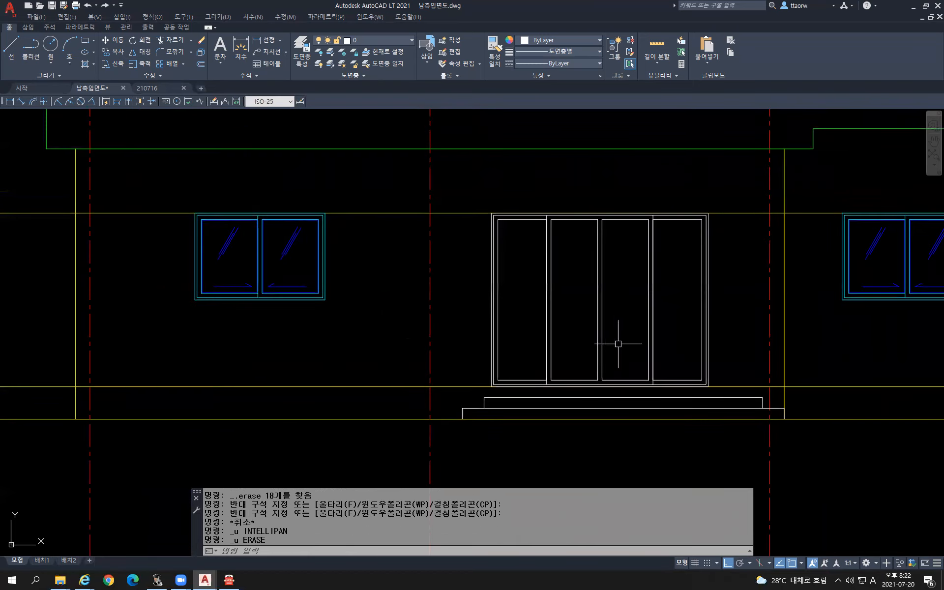
# Delete the complete four-panel door above the entrance steps.
pyautogui.click(485, 195)
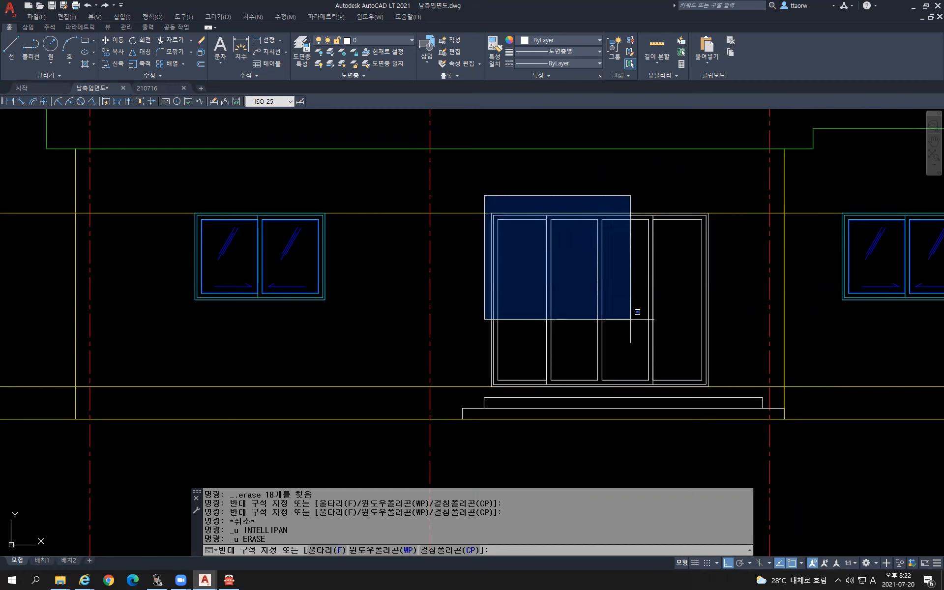
pyautogui.click(715, 391)
pyautogui.press('Delete')
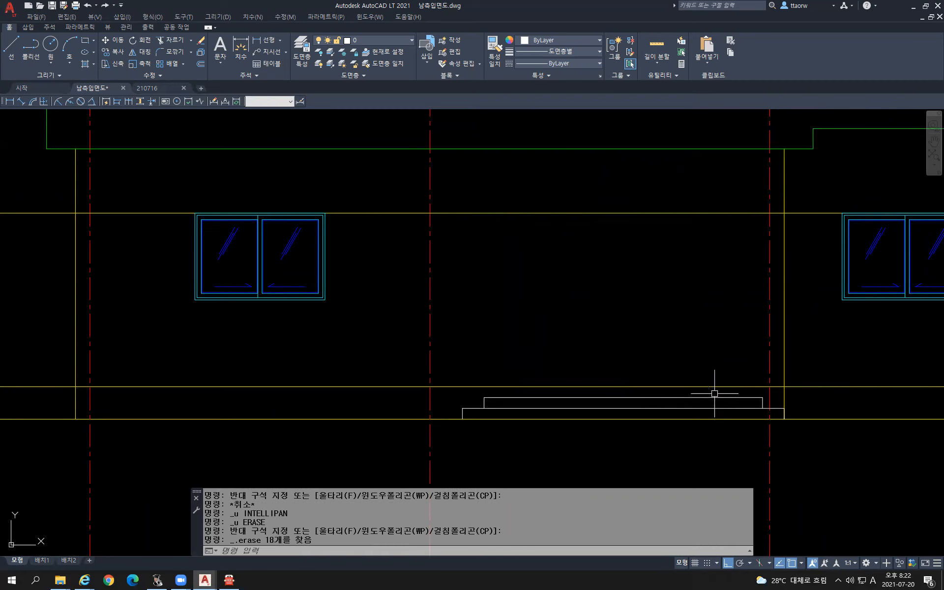
# Copy the two-panel window left of the entrance steps into the gap between the section drawing and the elevation.
pyautogui.click(161, 204)
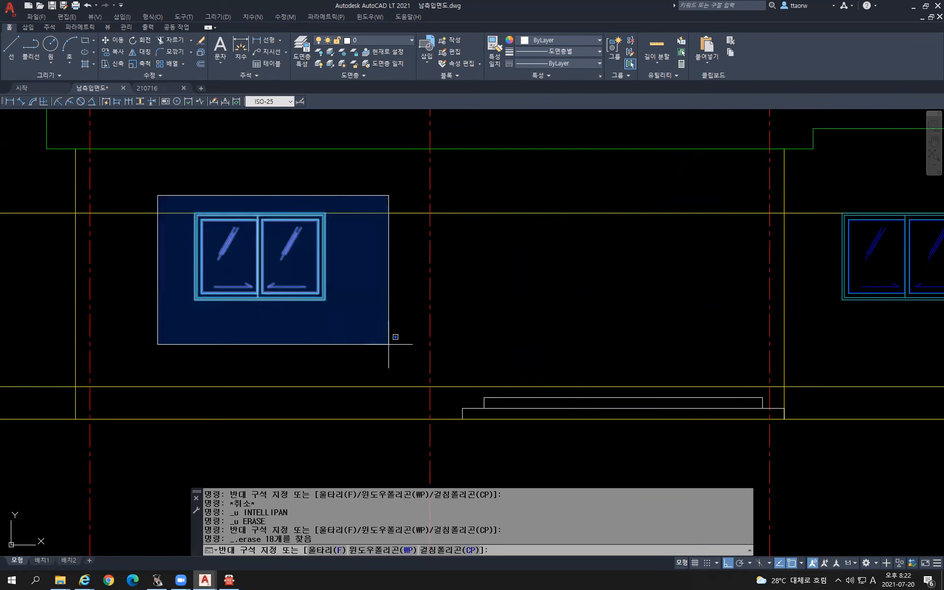
pyautogui.click(392, 341)
pyautogui.write('co')
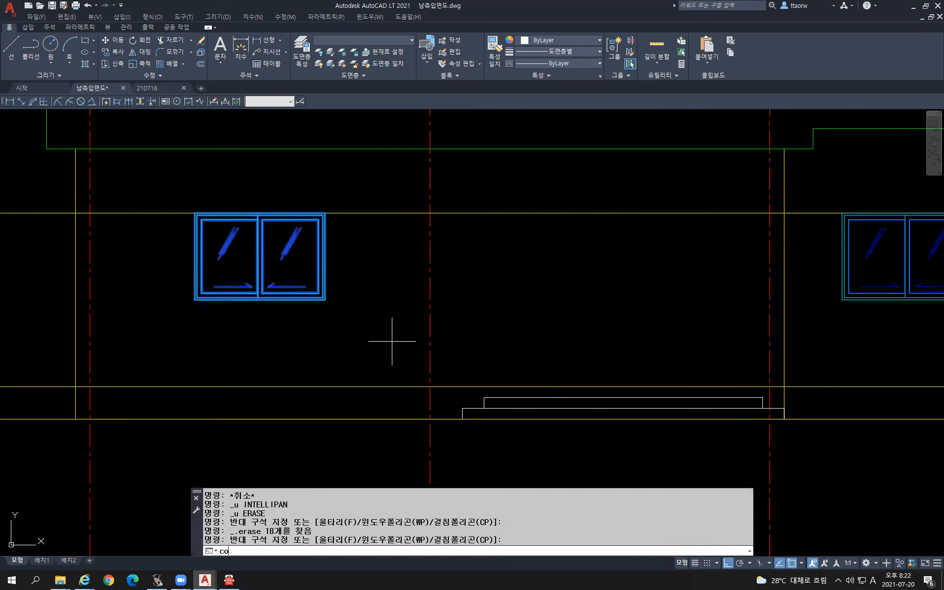
pyautogui.press('Return')
pyautogui.click(345, 338)
pyautogui.scroll(-2, 345, 338)
pyautogui.moveTo(373, 337); pyautogui.dragTo(553, 337, button='middle')
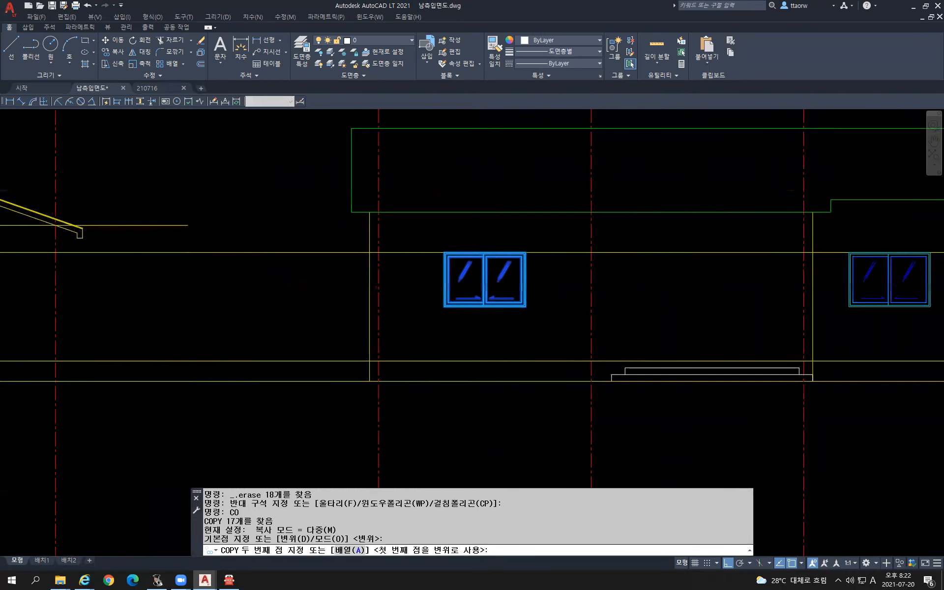
pyautogui.scroll(-2, 415, 309)
pyautogui.scroll(4, 436, 337)
pyautogui.press('Escape')
# Move the copied two-panel window straight up into the empty area above the wall lines.
pyautogui.scroll(2, 481, 373)
pyautogui.moveTo(458, 360); pyautogui.dragTo(527, 377, button='middle')
pyautogui.scroll(-2, 552, 352)
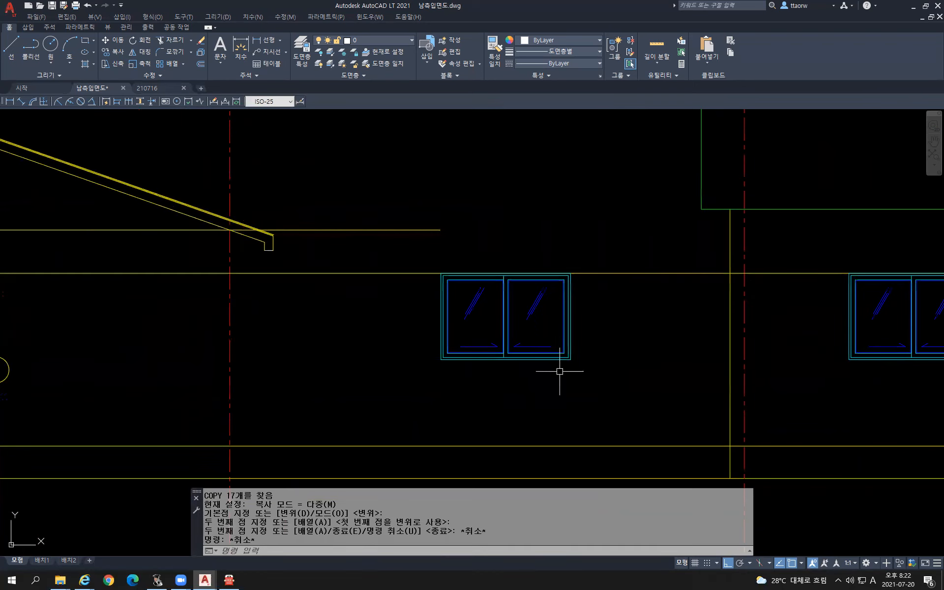
pyautogui.scroll(2, 580, 347)
pyautogui.scroll(-2, 573, 305)
pyautogui.scroll(-4, 573, 288)
pyautogui.click(505, 268)
pyautogui.click(586, 322)
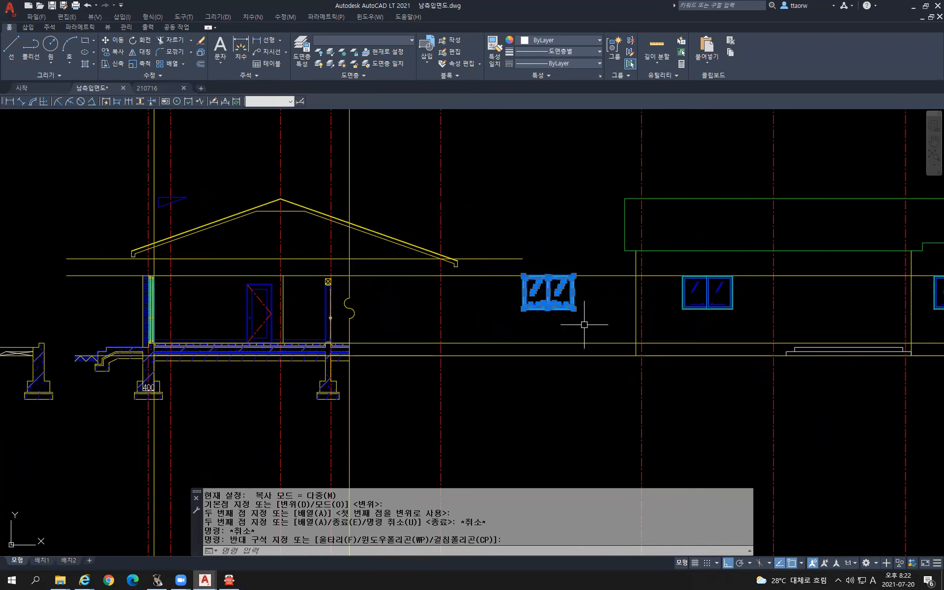
pyautogui.write('m')
pyautogui.press('Return')
pyautogui.click(559, 325)
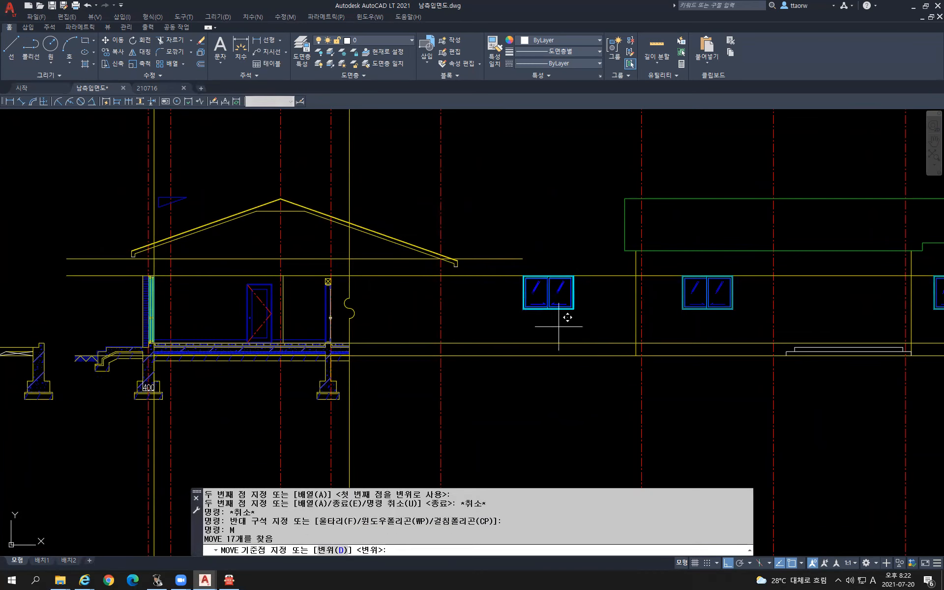
pyautogui.click(564, 184)
pyautogui.scroll(6, 554, 246)
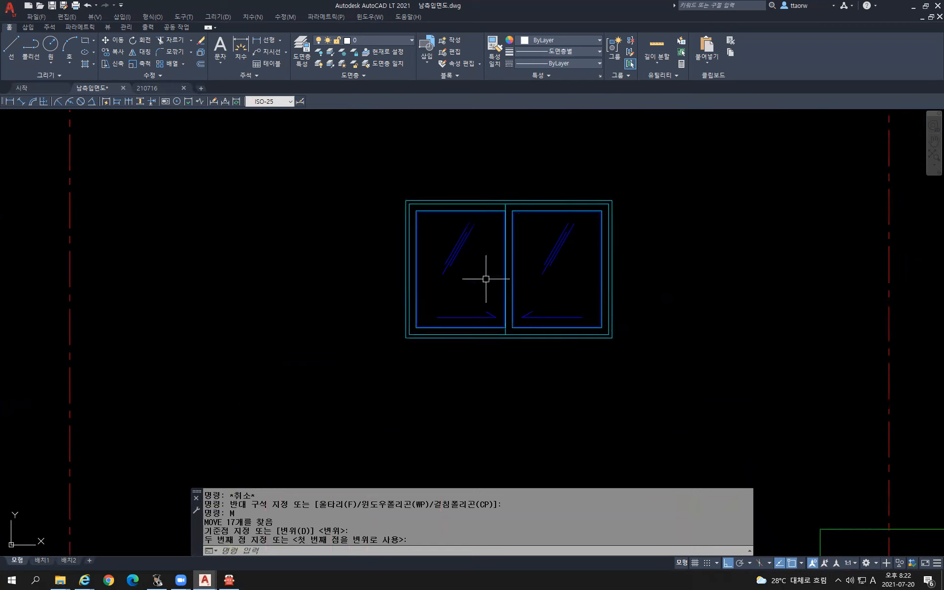
pyautogui.press('Escape')
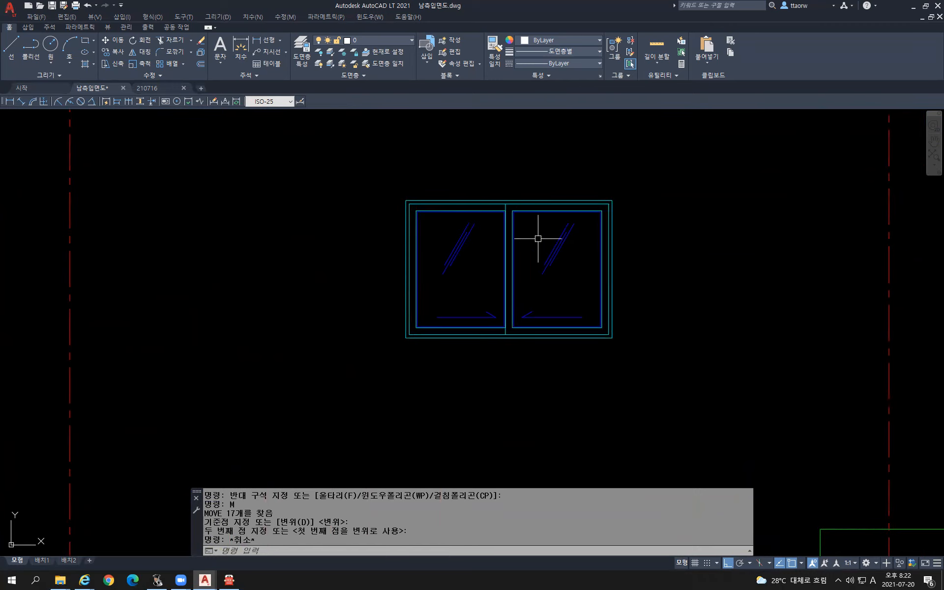
pyautogui.click(650, 373)
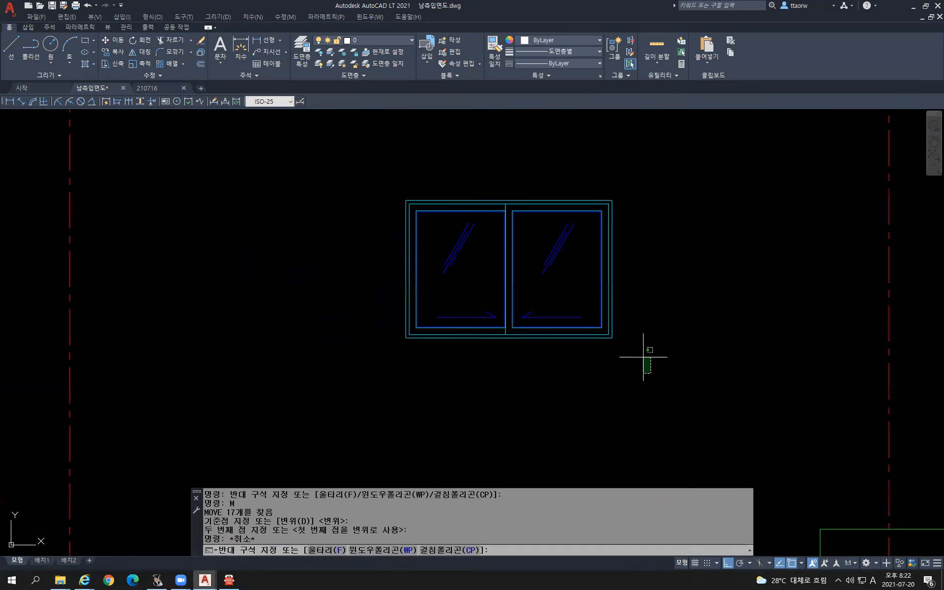
pyautogui.click(642, 357)
pyautogui.click(642, 357)
pyautogui.press('Escape')
pyautogui.click(649, 364)
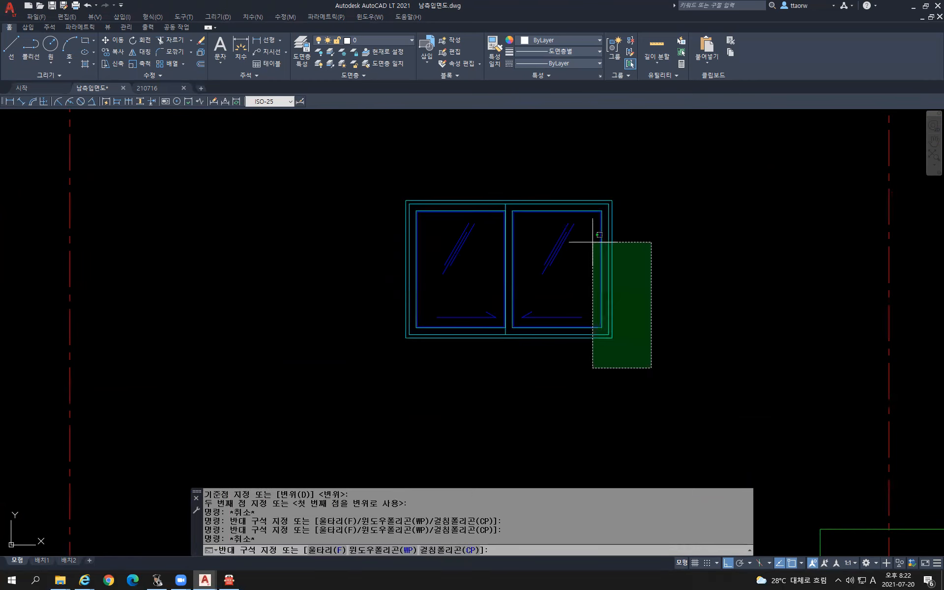
pyautogui.click(591, 198)
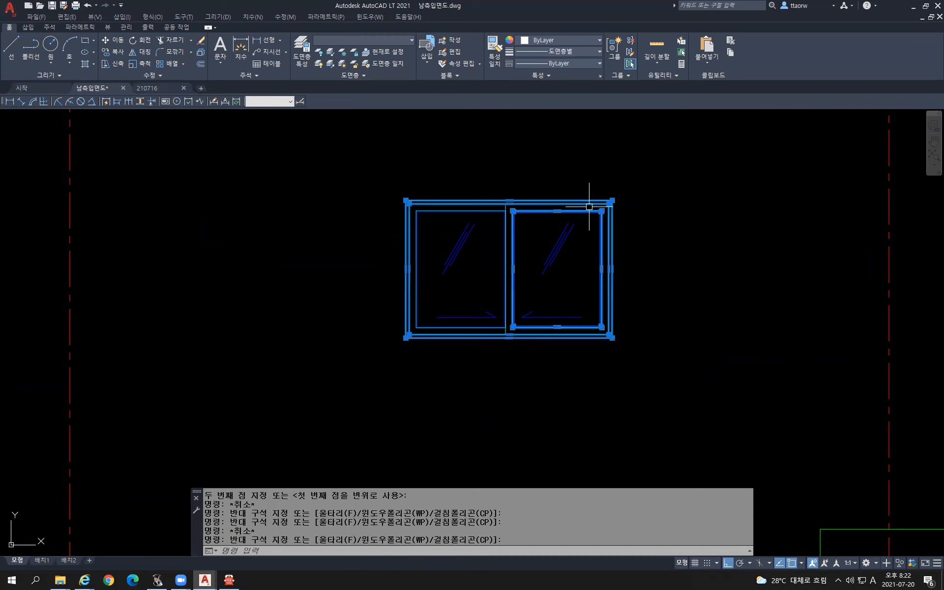
pyautogui.click(587, 270)
pyautogui.press('Escape')
# Draw a horizontal construction line 3000 long just above the copied window.
pyautogui.scroll(-2, 535, 251)
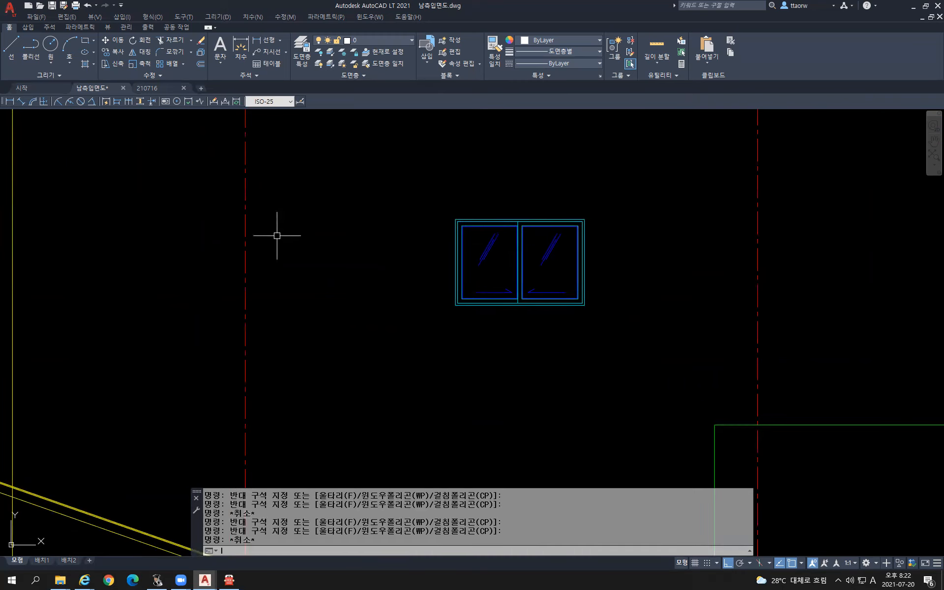
pyautogui.write('l')
pyautogui.press('Return')
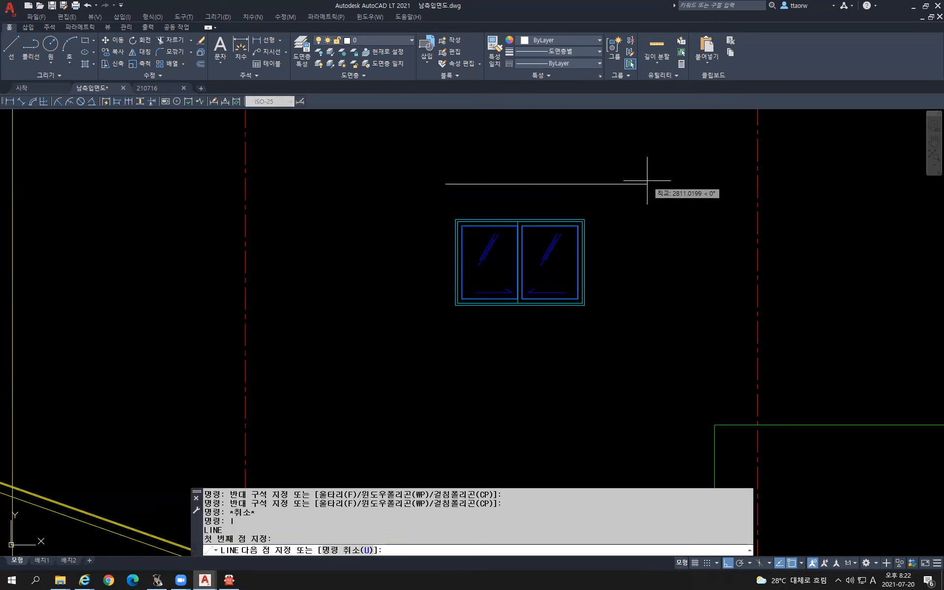
pyautogui.press('Return')
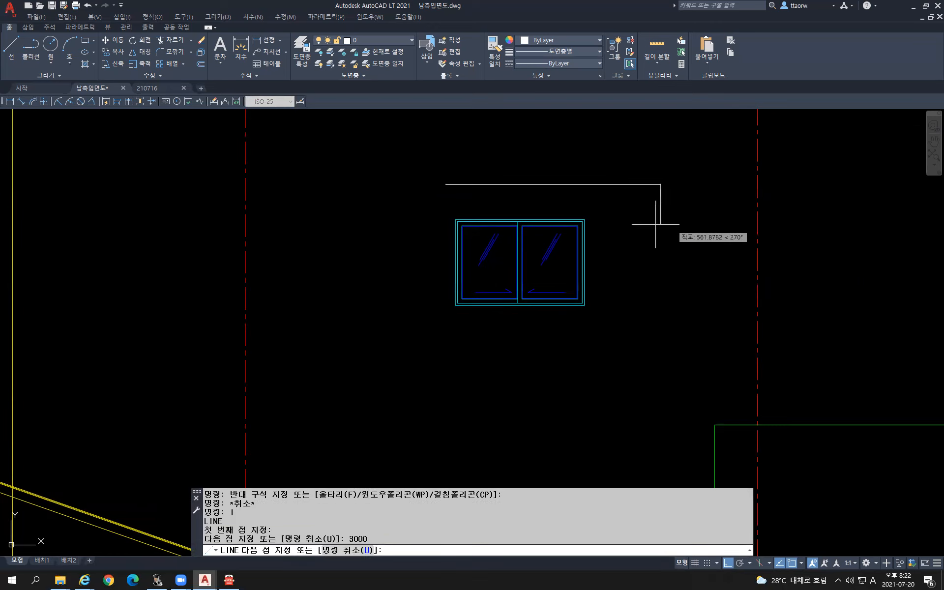
pyautogui.press('Escape')
# Draw a vertical line down from the midpoint of the 3000 line, past the bottom of the window.
pyautogui.write('l')
pyautogui.press('Return')
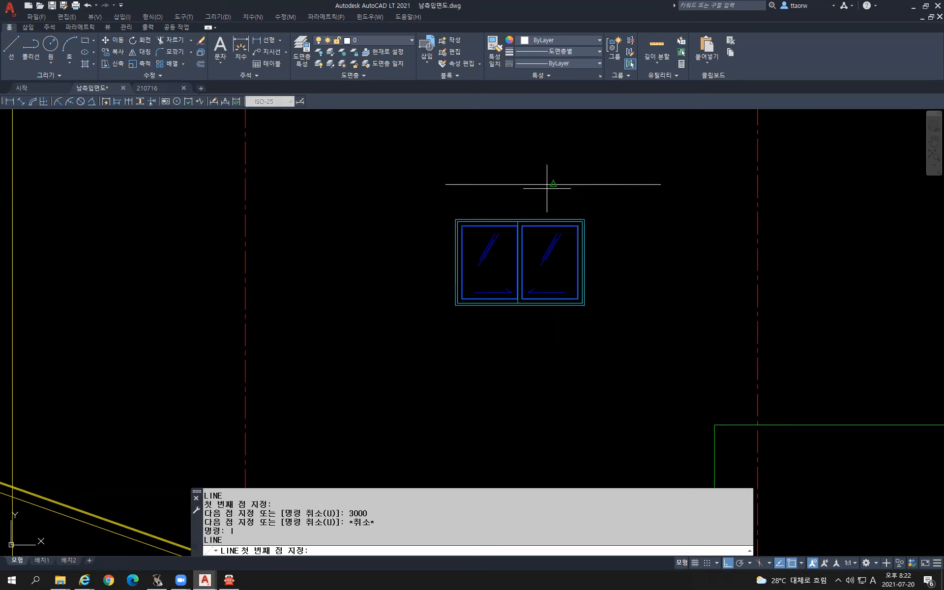
pyautogui.click(553, 185)
pyautogui.click(553, 414)
pyautogui.press('Return')
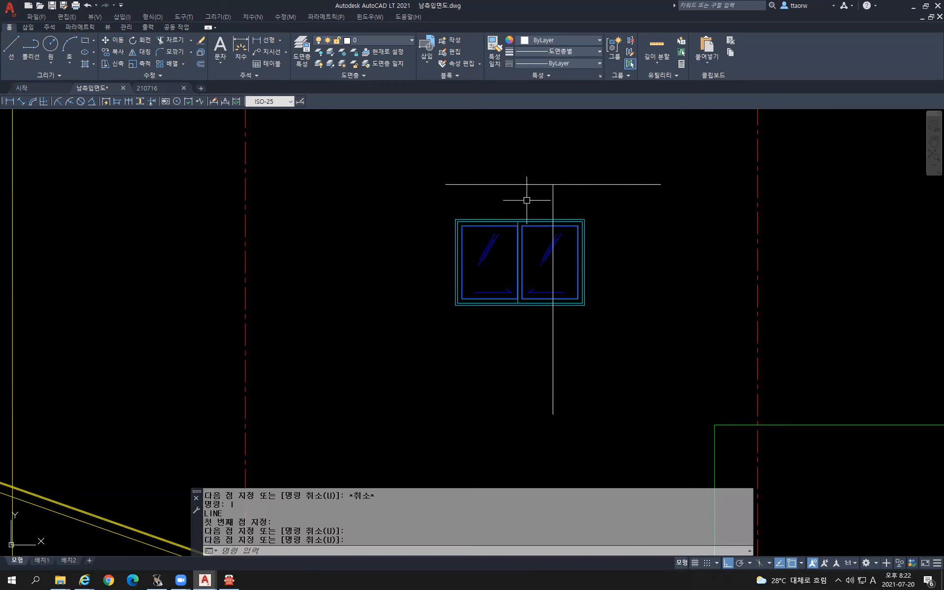
# Draw a line over the left half of the 3000 line and a vertical line down from that half's midpoint.
pyautogui.press('Return')
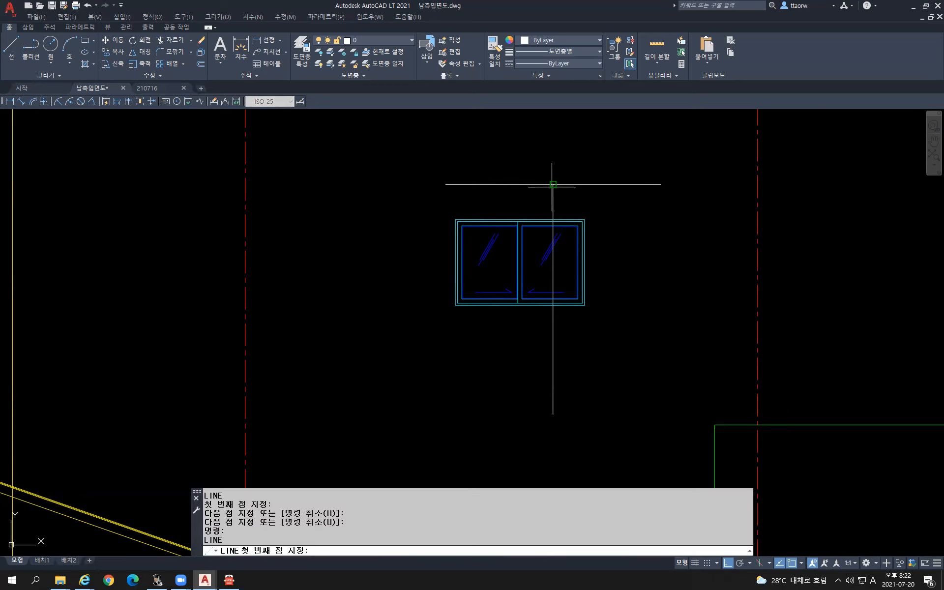
pyautogui.click(553, 184)
pyautogui.click(446, 185)
pyautogui.press('Return')
pyautogui.press('Return')
pyautogui.click(499, 185)
pyautogui.click(499, 380)
pyautogui.press('Return')
# Move the copied window by its top edge's midpoint to the upper end of the left vertical construction line.
pyautogui.click(423, 211)
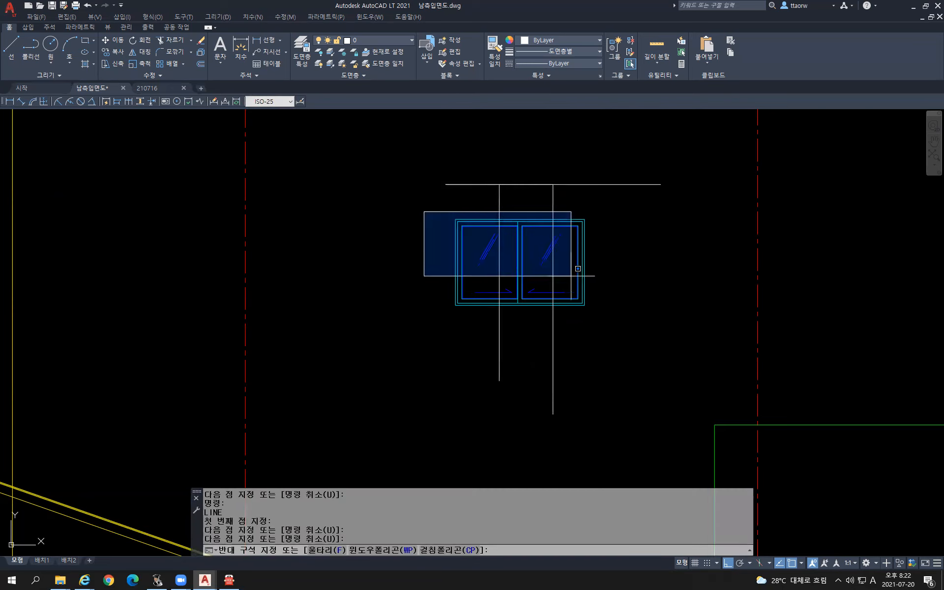
pyautogui.click(613, 320)
pyautogui.write('m')
pyautogui.press('Return')
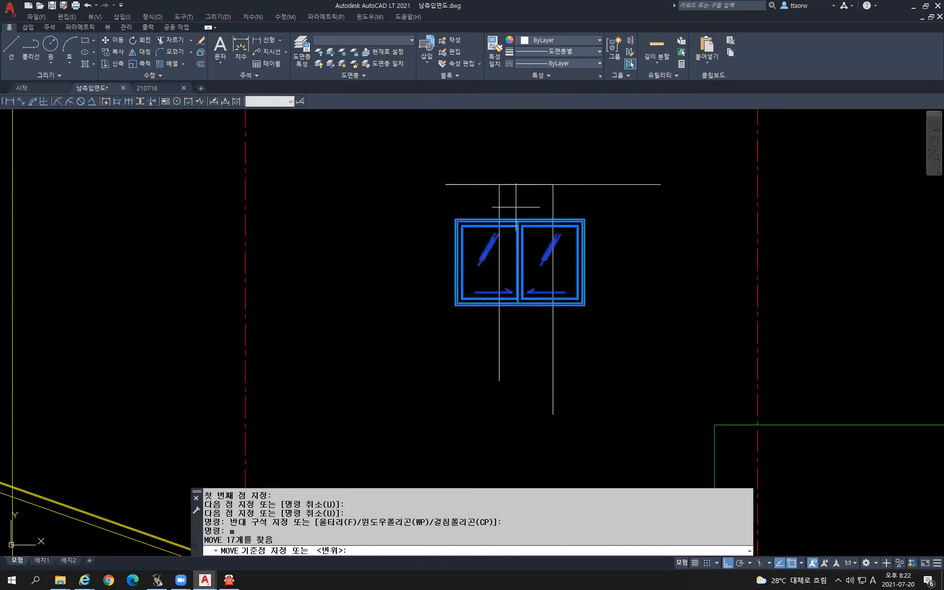
pyautogui.scroll(4, 505, 192)
pyautogui.click(538, 247)
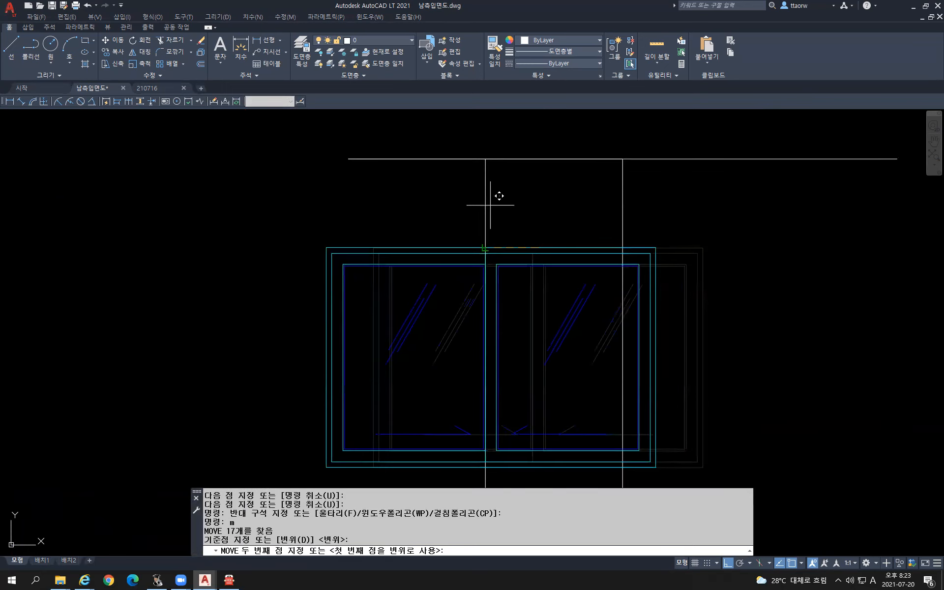
pyautogui.click(483, 159)
pyautogui.press('Escape')
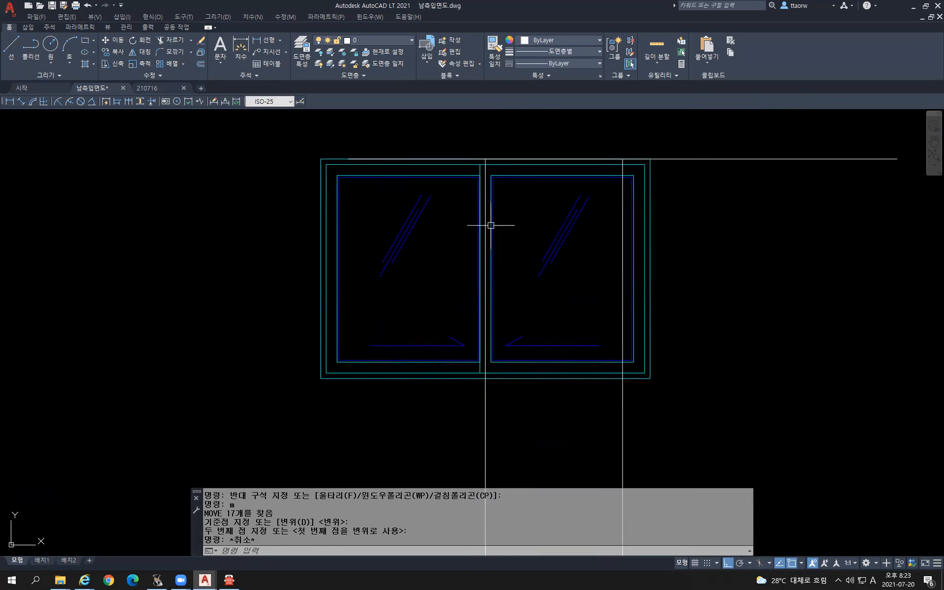
# Dimension the horizontal distance between the upper ends of the two vertical construction lines.
pyautogui.click(238, 49)
pyautogui.click(485, 158)
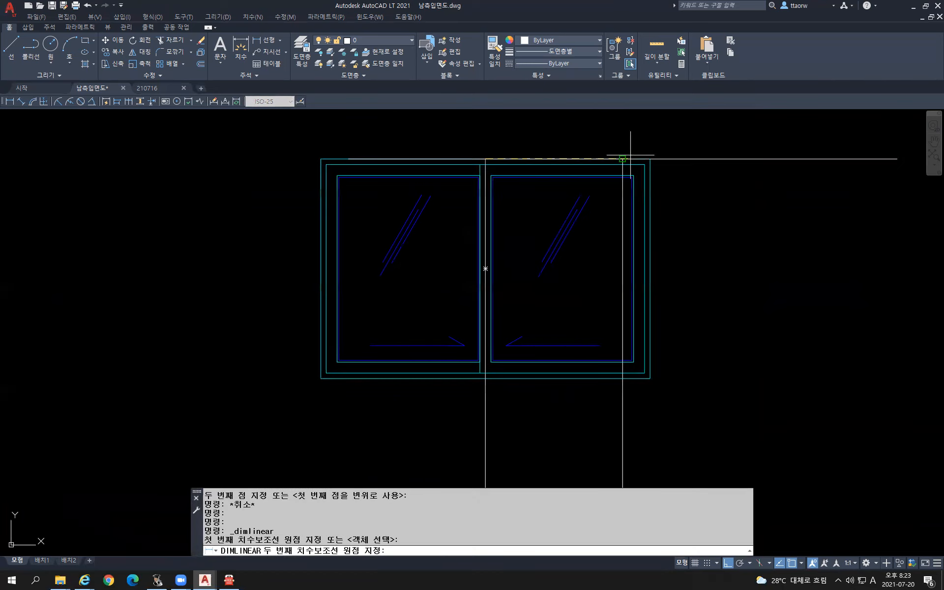
pyautogui.click(621, 159)
pyautogui.click(616, 129)
pyautogui.press('Escape')
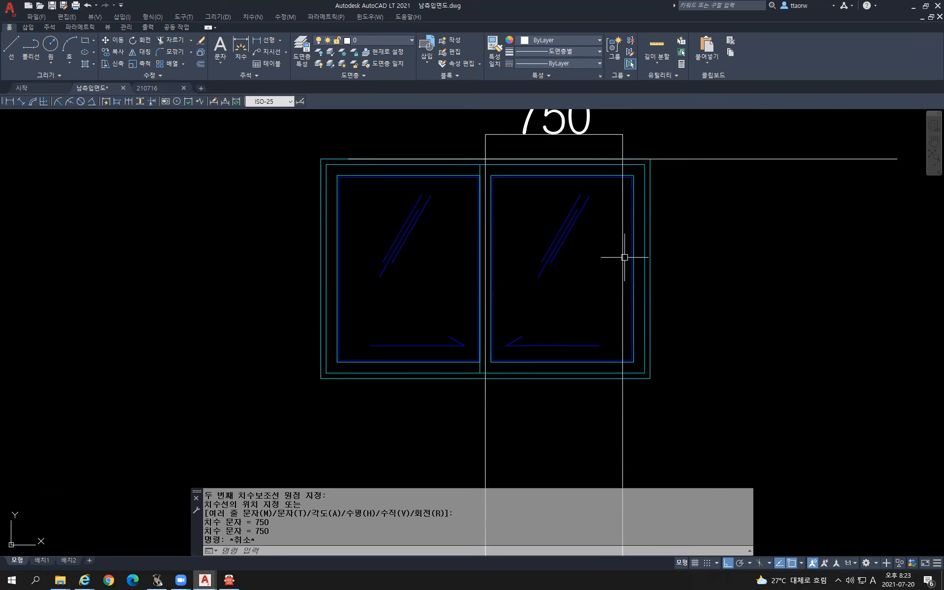
pyautogui.press('Escape')
# Delete the two vertical construction lines running through the copied window.
pyautogui.scroll(-2, 624, 260)
pyautogui.click(674, 404)
pyautogui.click(461, 396)
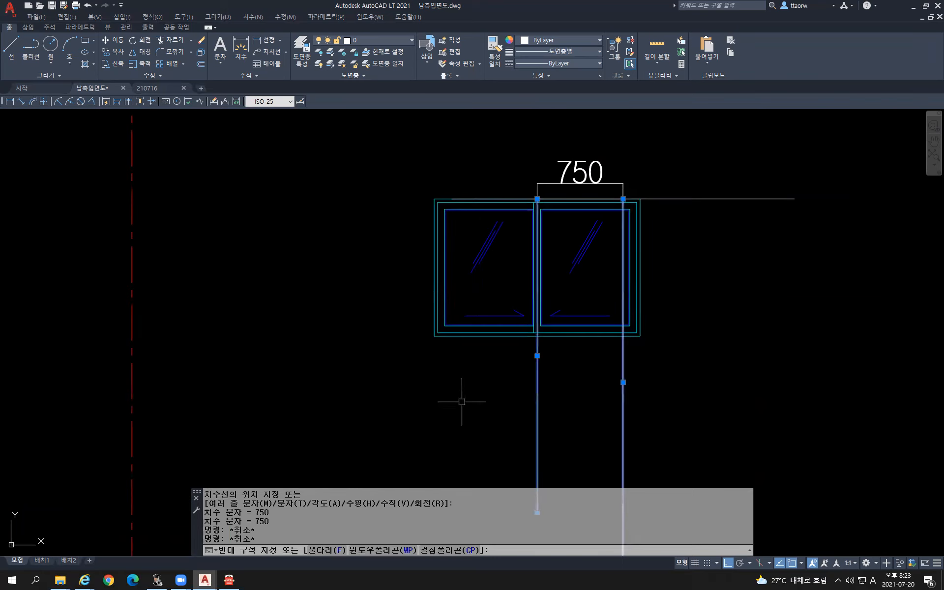
pyautogui.press('Delete')
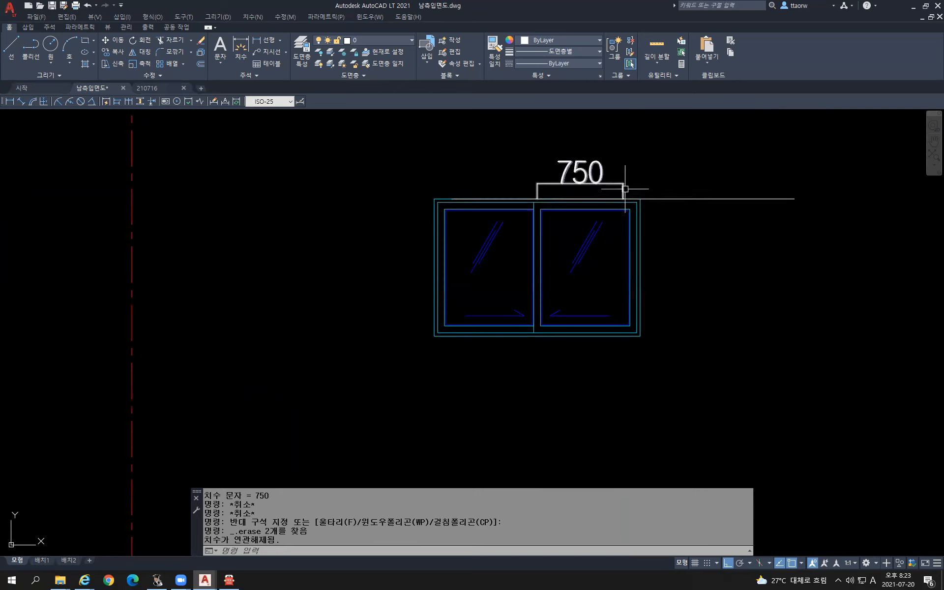
# Delete the dimension above the copied window and both horizontal construction lines along its top edge.
pyautogui.click(678, 202)
pyautogui.click(663, 185)
pyautogui.press('Delete')
pyautogui.click(652, 183)
pyautogui.click(544, 152)
pyautogui.press('Delete')
pyautogui.press('Escape')
pyautogui.press('Escape')
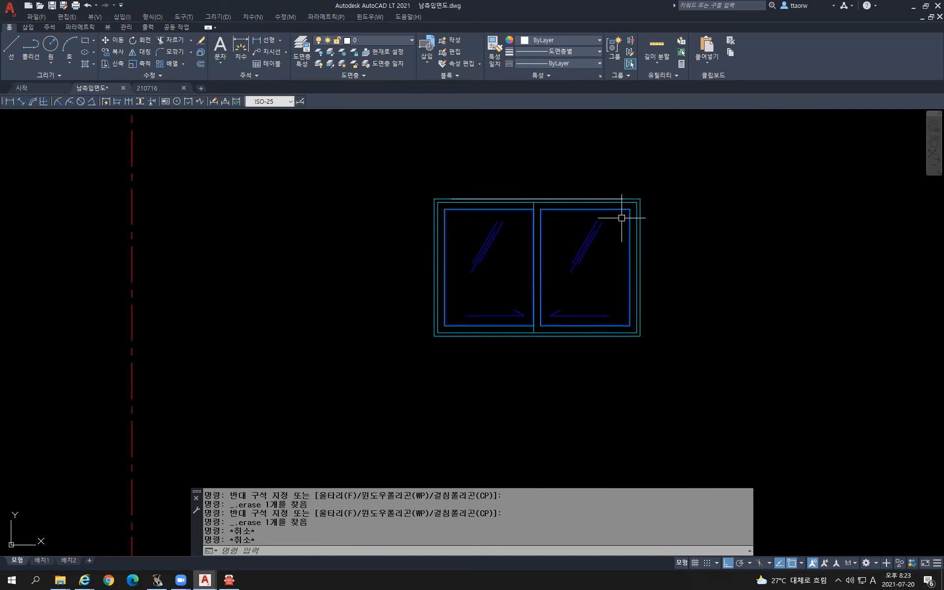
pyautogui.click(604, 198)
pyautogui.press('Delete')
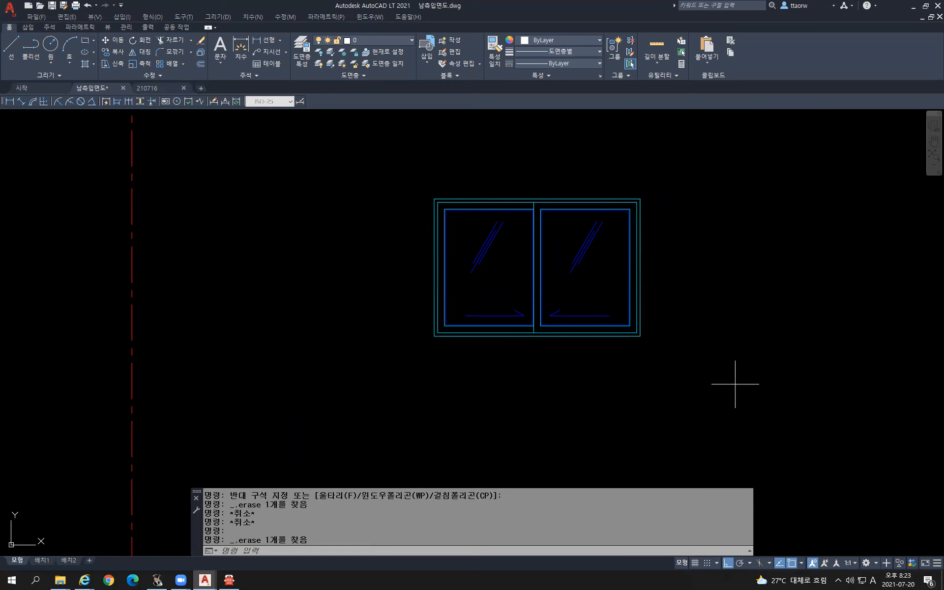
# Stretch the right side of the copied window's frame and right panel 150 inward.
pyautogui.click(735, 384)
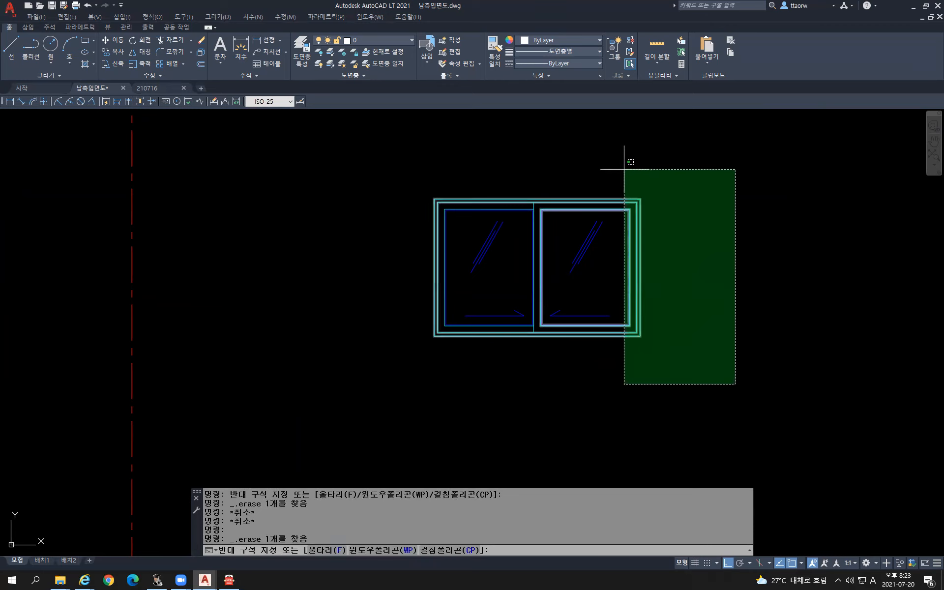
pyautogui.click(624, 169)
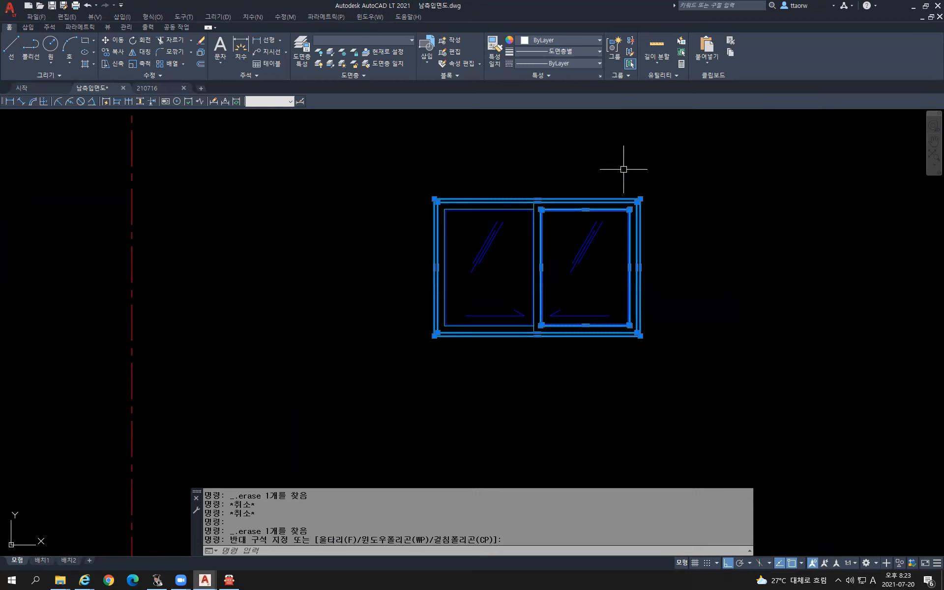
pyautogui.write('s')
pyautogui.press('Return')
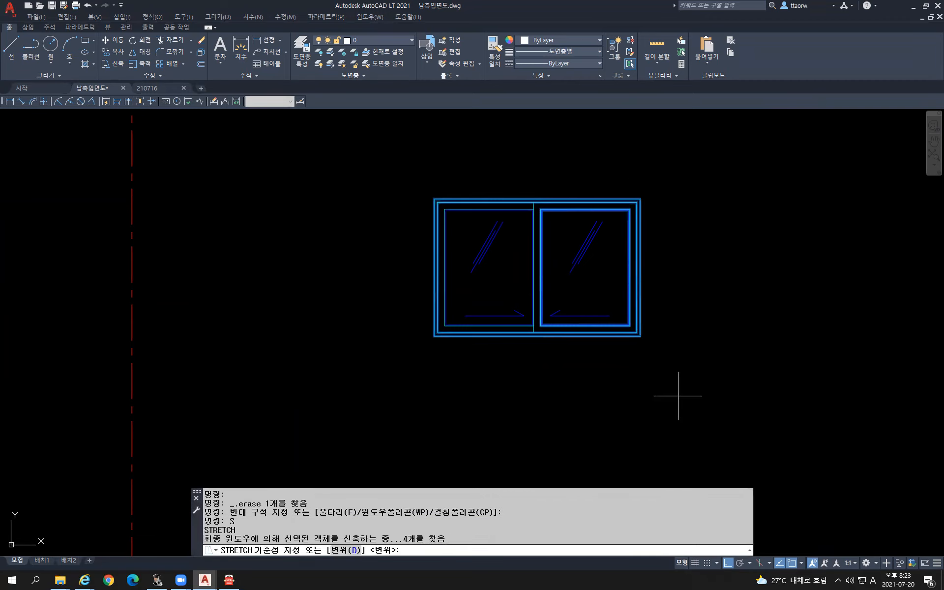
pyautogui.click(681, 388)
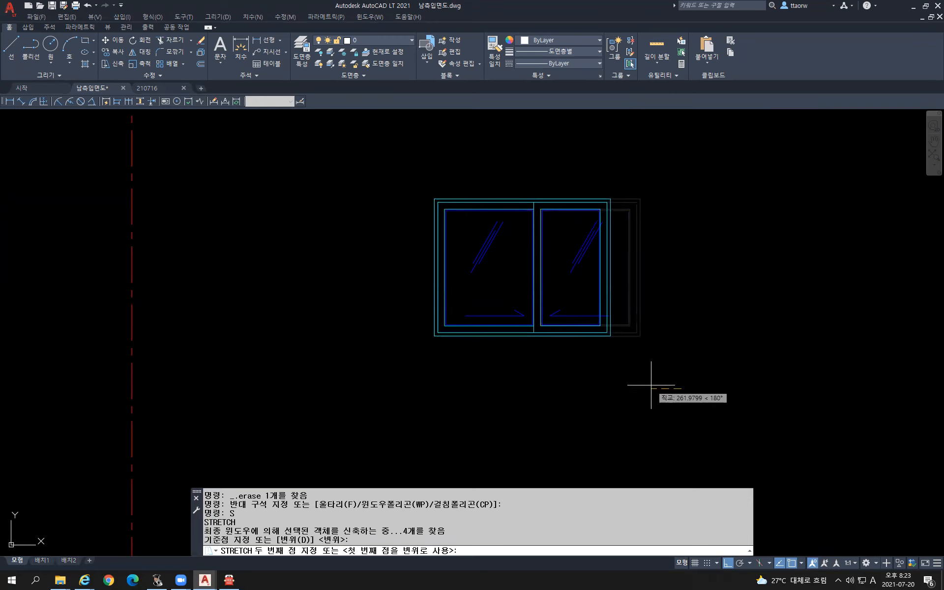
pyautogui.press('Return')
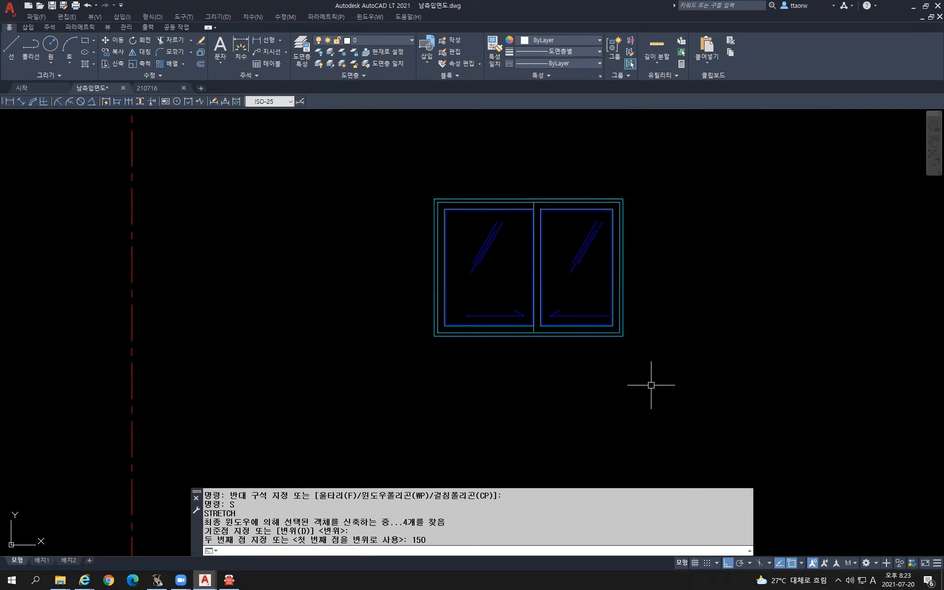
# Stretch the left side of the copied window's frame and left panel 150 inward.
pyautogui.click(455, 360)
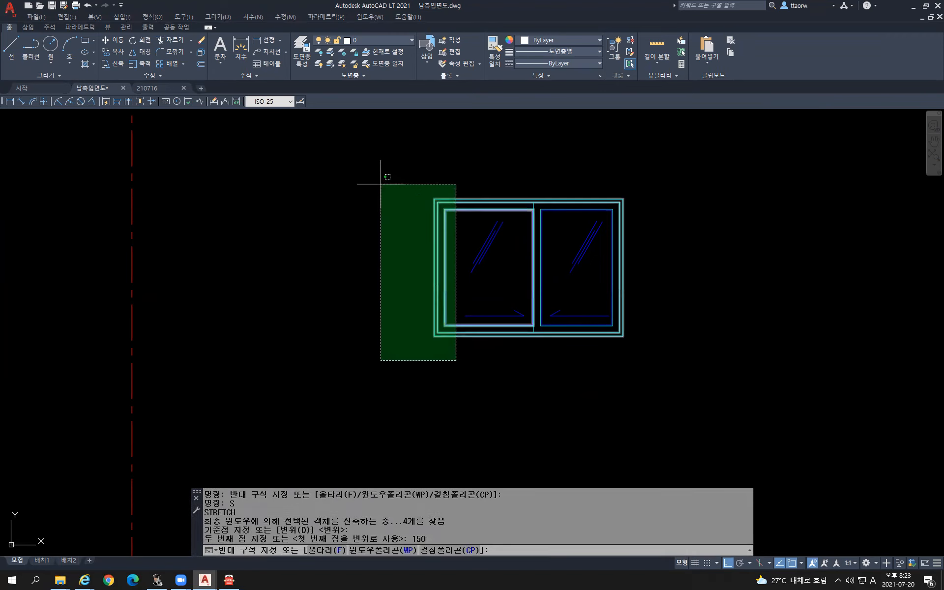
pyautogui.click(375, 180)
pyautogui.press('space')
pyautogui.click(356, 395)
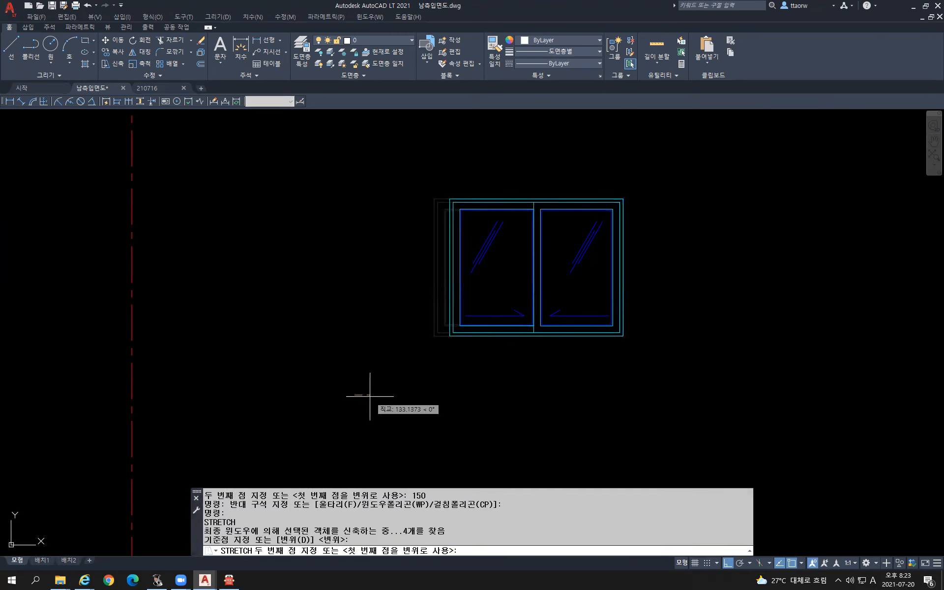
pyautogui.press('Return')
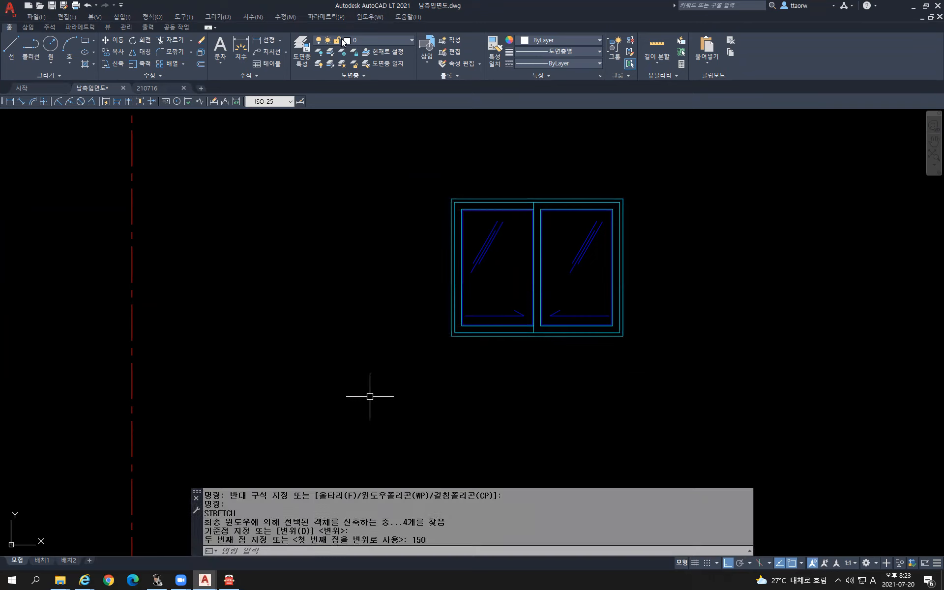
# Add a linear dimension across the overall width of the copied two-panel window, just above its top edge.
pyautogui.click(261, 40)
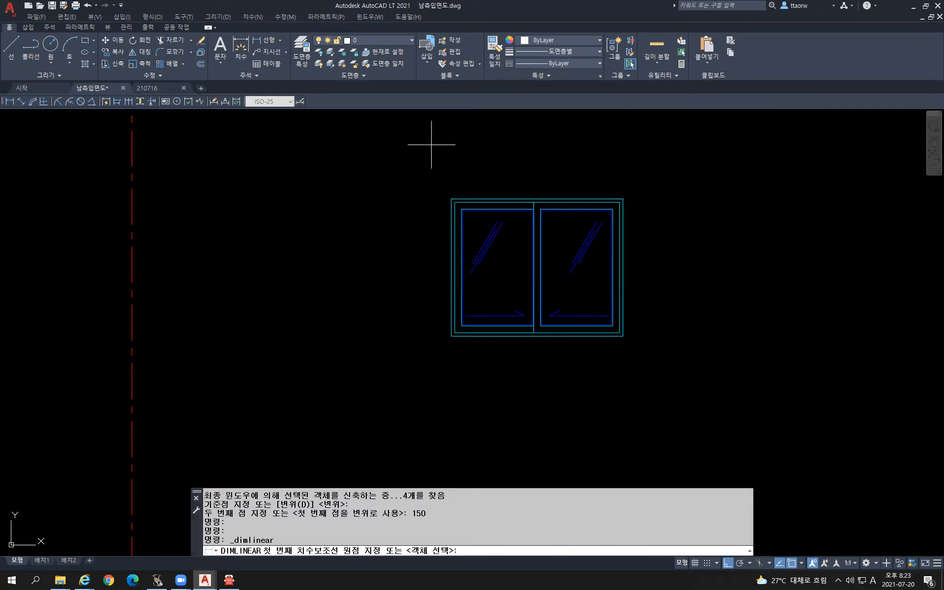
pyautogui.click(450, 197)
pyautogui.click(622, 198)
pyautogui.click(615, 163)
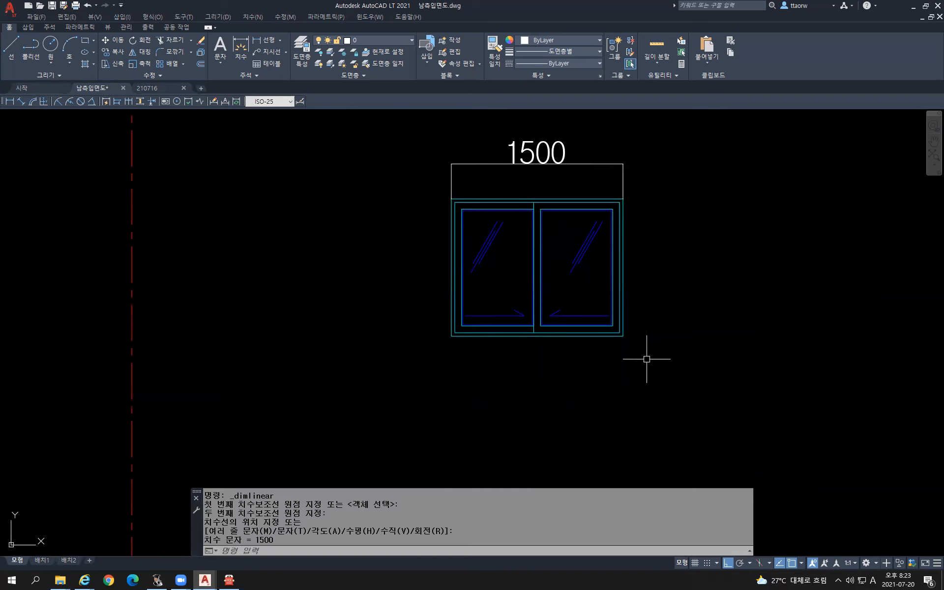
# Mirror the two-panel window about the inner vertical line of its right frame, keeping the original.
pyautogui.moveTo(464, 288); pyautogui.dragTo(416, 305, button='middle')
pyautogui.click(377, 208)
pyautogui.click(626, 401)
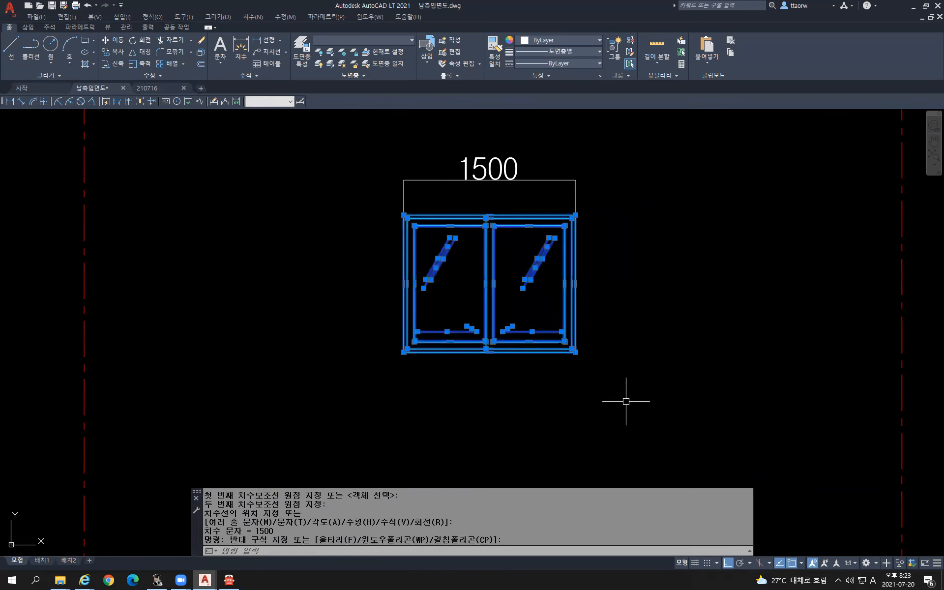
pyautogui.write('MI')
pyautogui.press('Return')
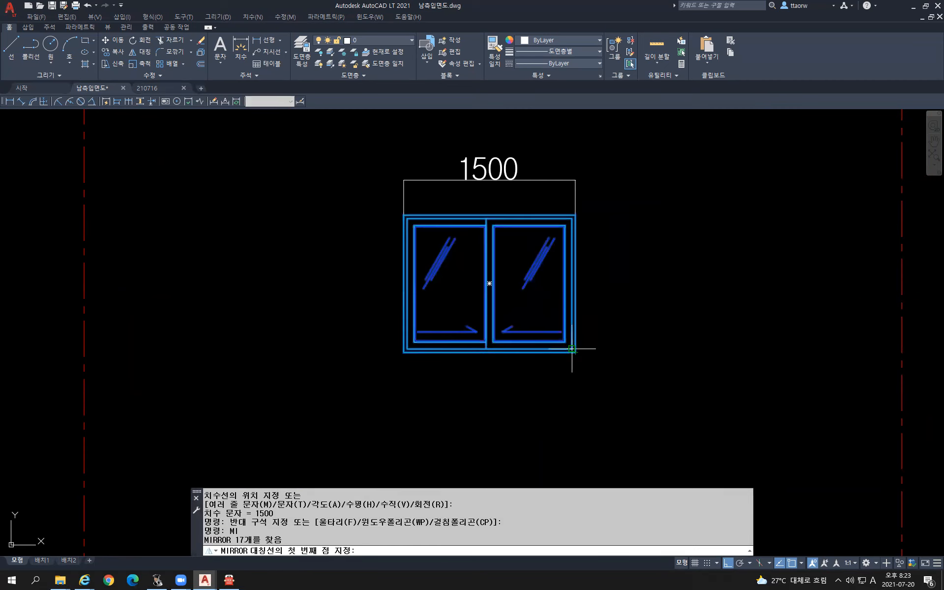
pyautogui.scroll(4, 572, 349)
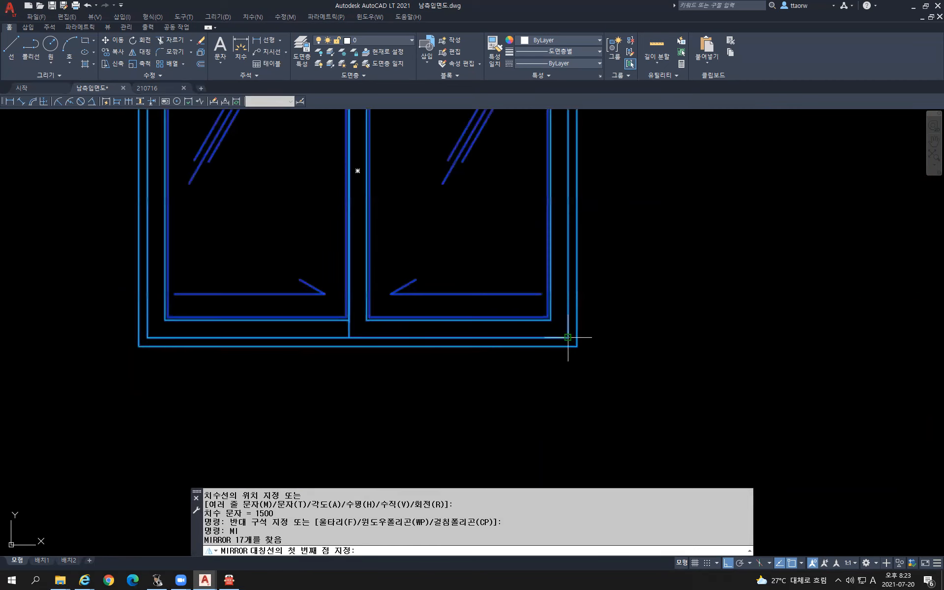
pyautogui.click(568, 338)
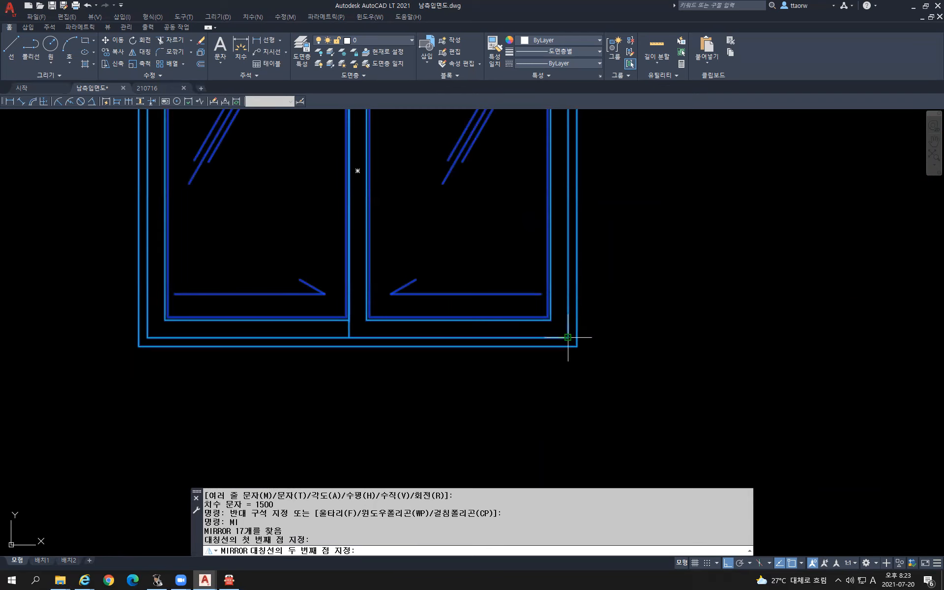
pyautogui.scroll(-3, 570, 336)
pyautogui.moveTo(572, 335); pyautogui.dragTo(574, 408, button='middle')
pyautogui.scroll(2, 572, 216)
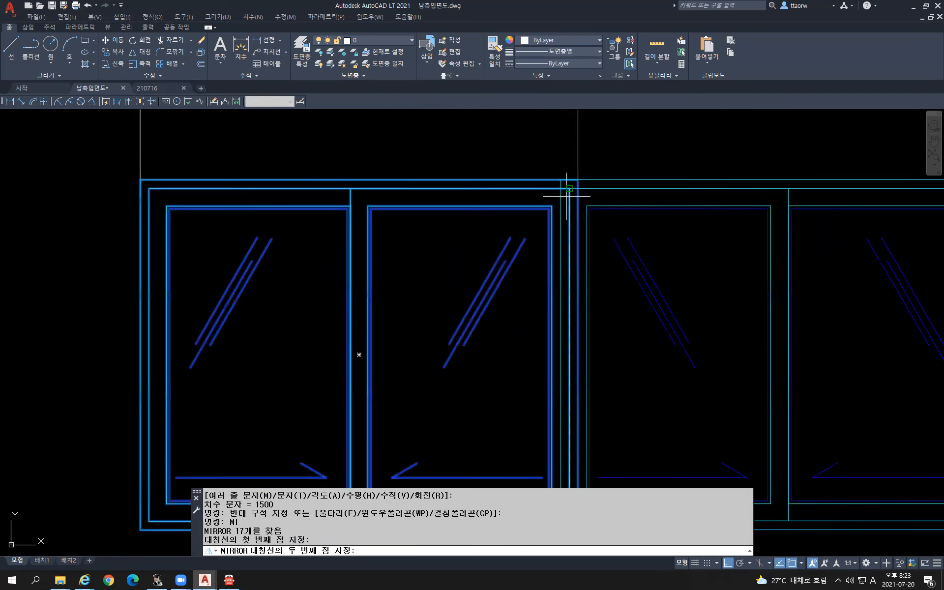
pyautogui.click(569, 188)
pyautogui.press('Return')
# Delete the width dimension above the left half of the four-panel window.
pyautogui.scroll(-3, 603, 286)
pyautogui.scroll(-1, 603, 295)
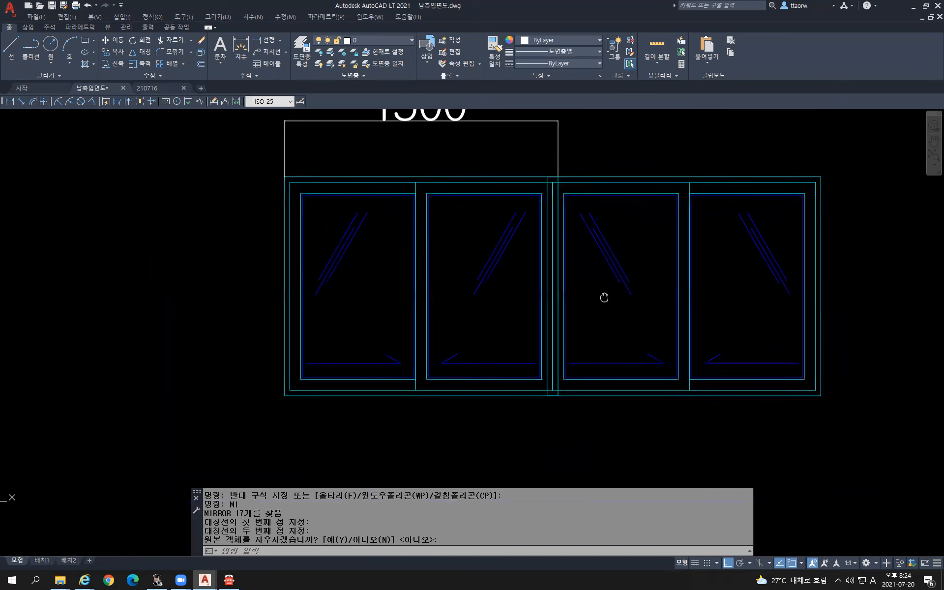
pyautogui.scroll(3, 547, 147)
pyautogui.scroll(-1, 560, 170)
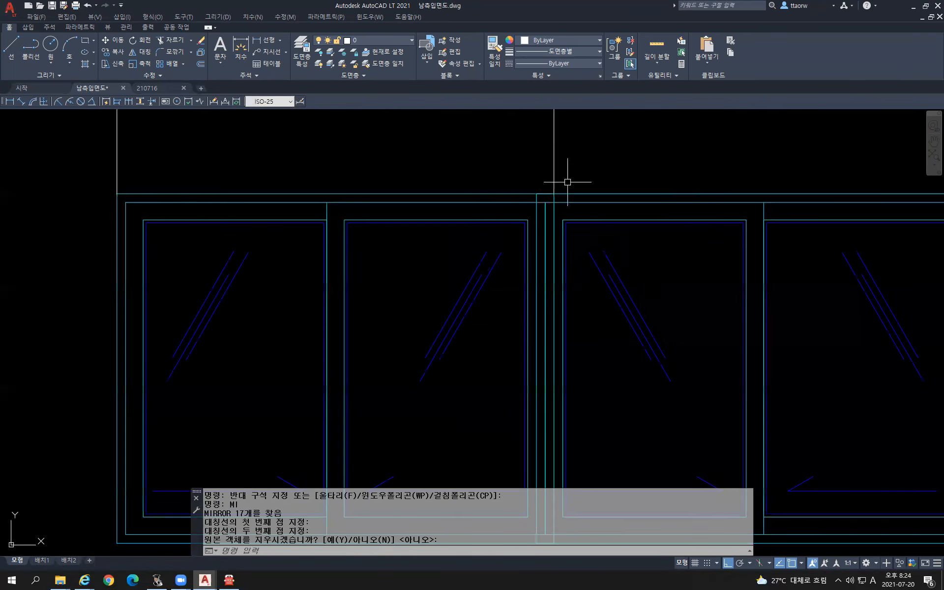
pyautogui.scroll(4, 550, 206)
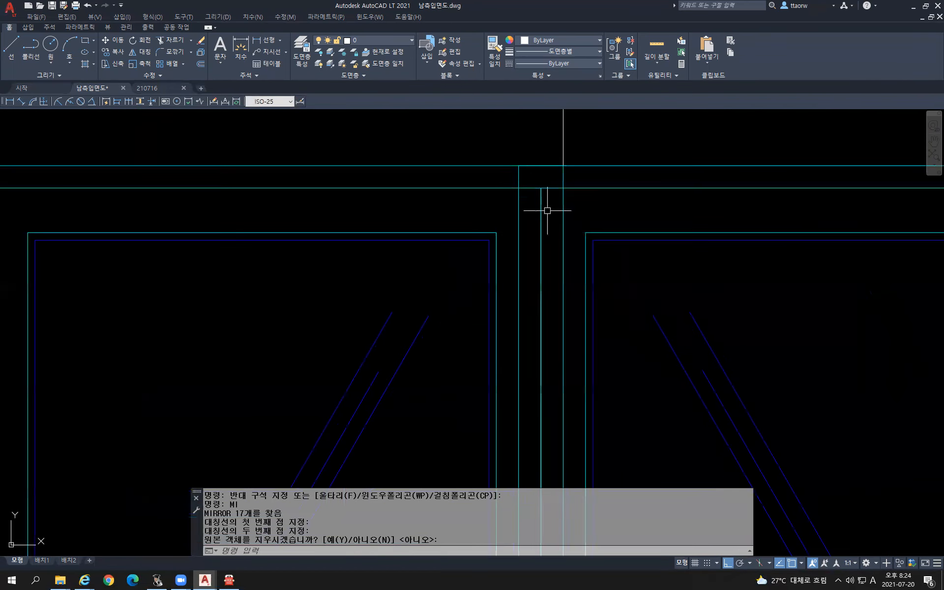
pyautogui.scroll(-6, 553, 170)
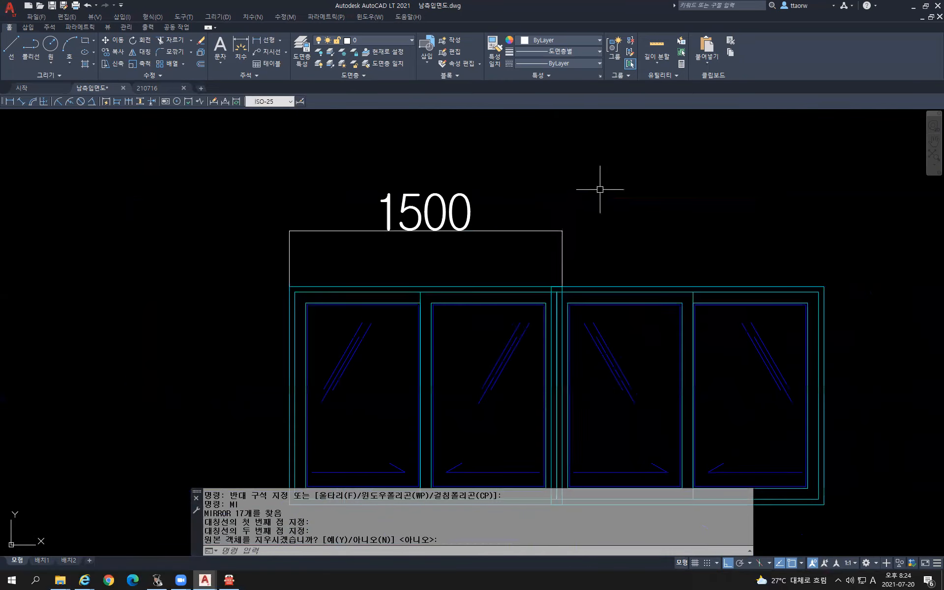
pyautogui.click(604, 220)
pyautogui.click(549, 191)
pyautogui.press('Delete')
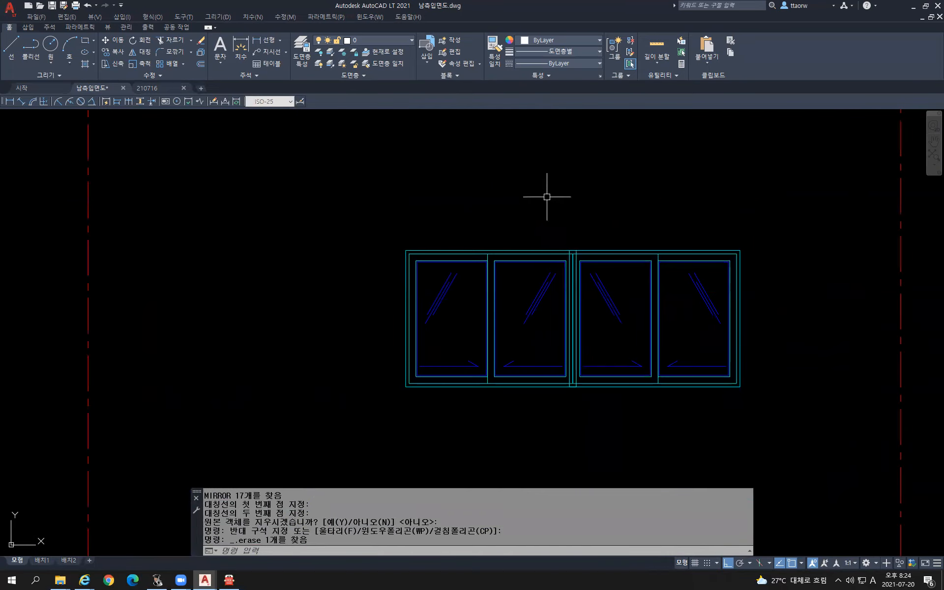
# Try deleting the mirrored half's outer frame outline, and undo the deletion.
pyautogui.scroll(5, 564, 256)
pyautogui.click(578, 226)
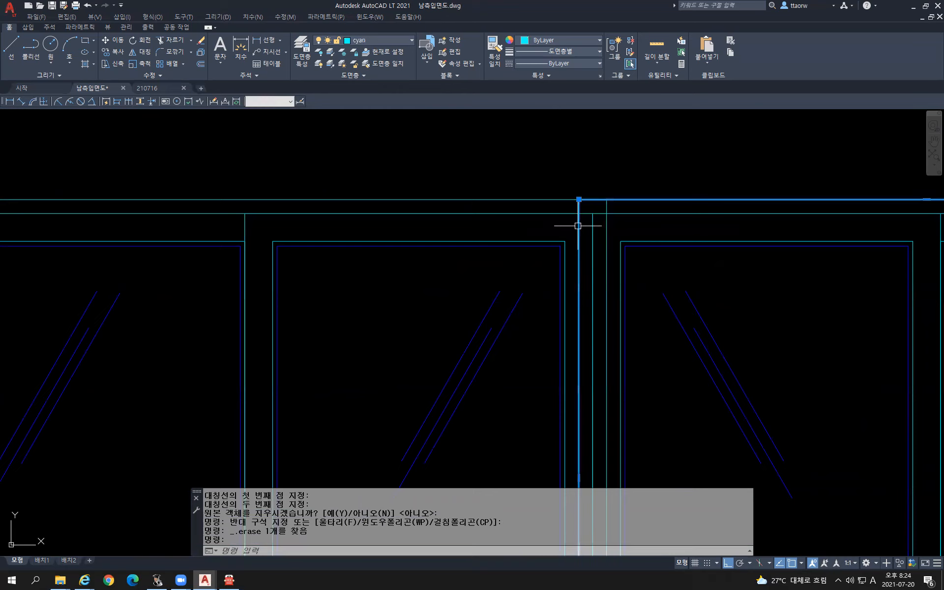
pyautogui.press('Delete')
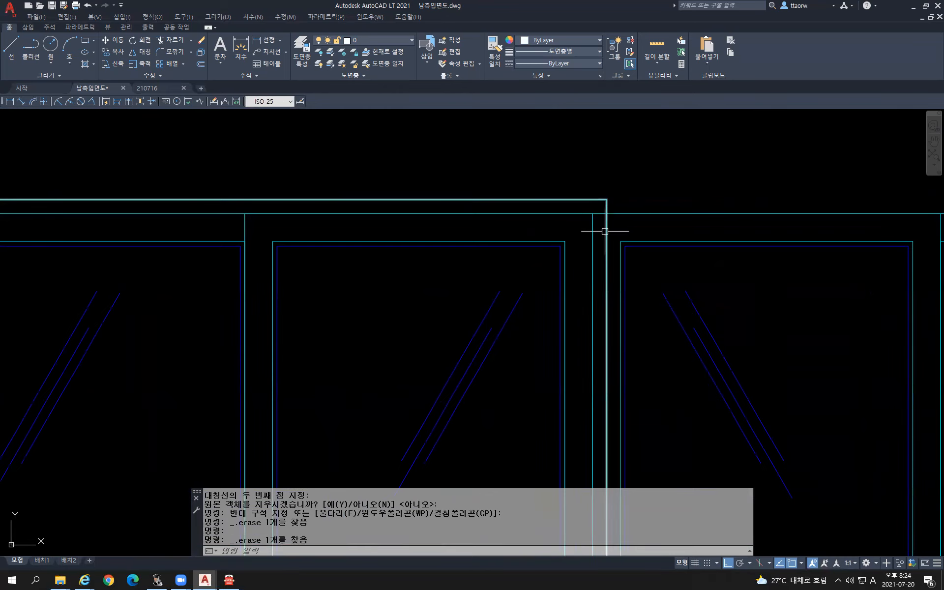
pyautogui.hotkey('ctrl', 'z')
pyautogui.scroll(-5, 604, 229)
pyautogui.press('Escape')
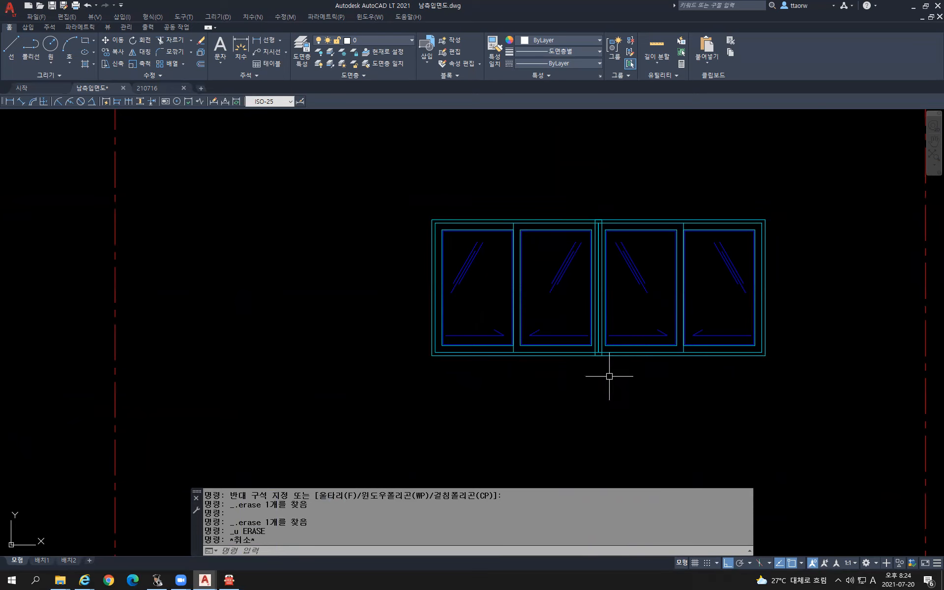
# Explode the outer frame outlines of the original and mirrored window halves.
pyautogui.write('X')
pyautogui.press('Return')
pyautogui.scroll(6, 598, 224)
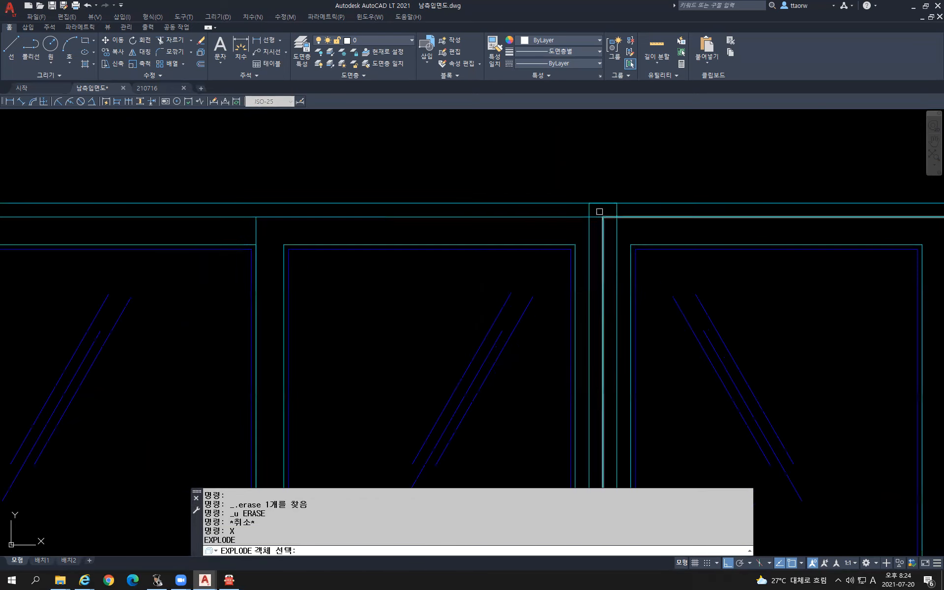
pyautogui.click(601, 211)
pyautogui.click(617, 210)
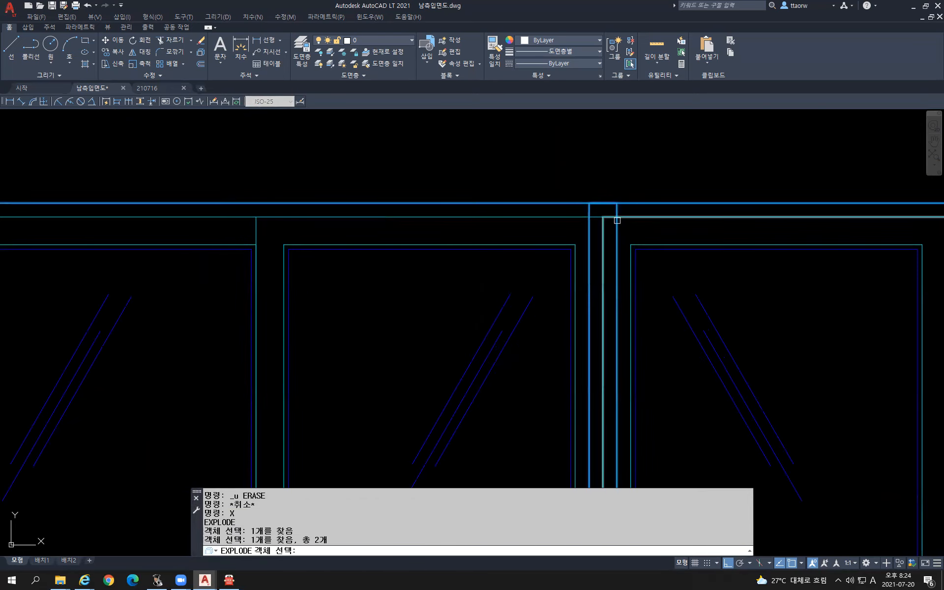
pyautogui.press('Return')
# Delete the two overlapping vertical outer frame lines where the window halves meet.
pyautogui.click(588, 208)
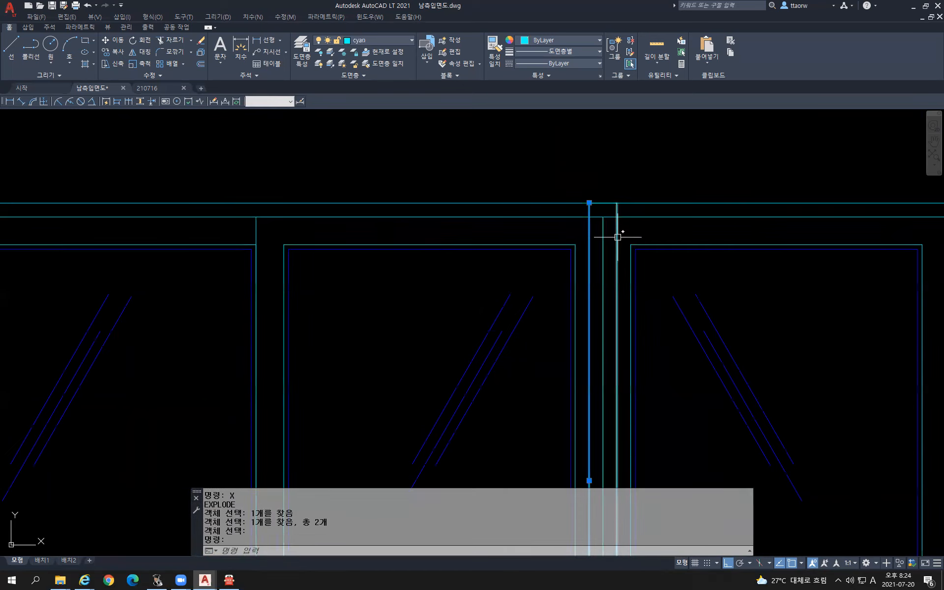
pyautogui.press('Delete')
pyautogui.click(616, 213)
pyautogui.press('Delete')
pyautogui.scroll(-5, 652, 245)
pyautogui.moveTo(719, 339); pyautogui.dragTo(665, 268, button='middle')
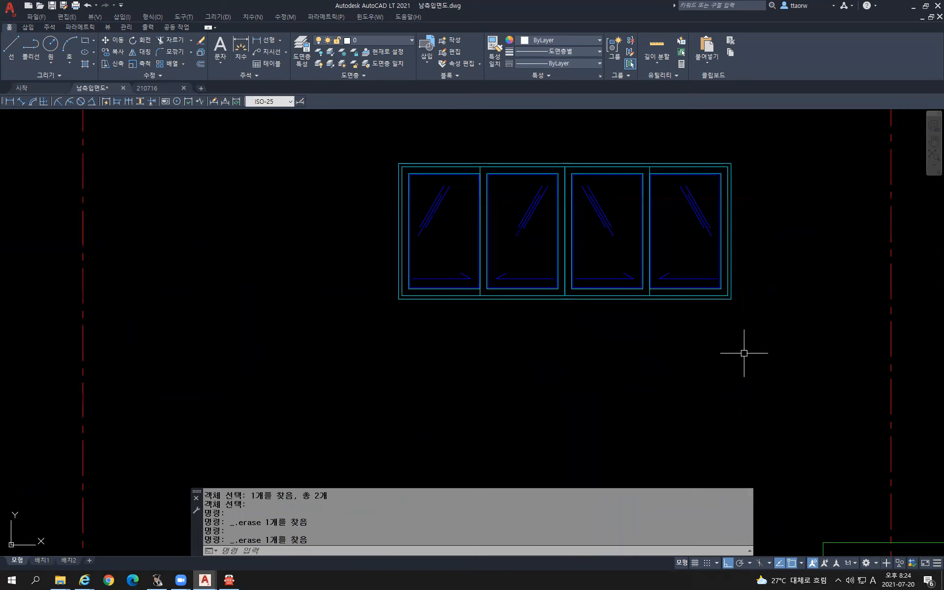
# Shorten the sliding-direction arrow in the leftmost panel by pulling its tail end inward.
pyautogui.scroll(4, 423, 290)
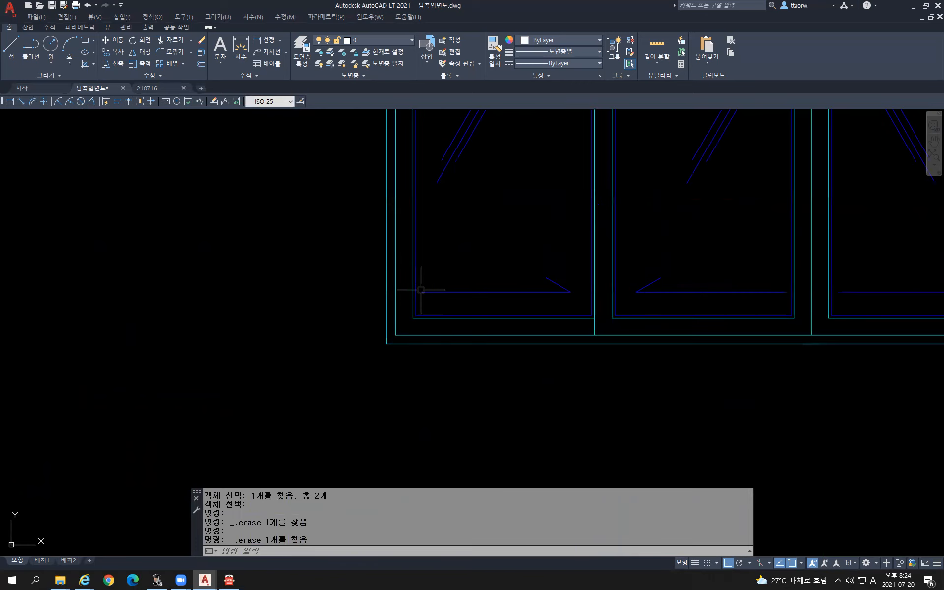
pyautogui.click(457, 292)
pyautogui.click(422, 291)
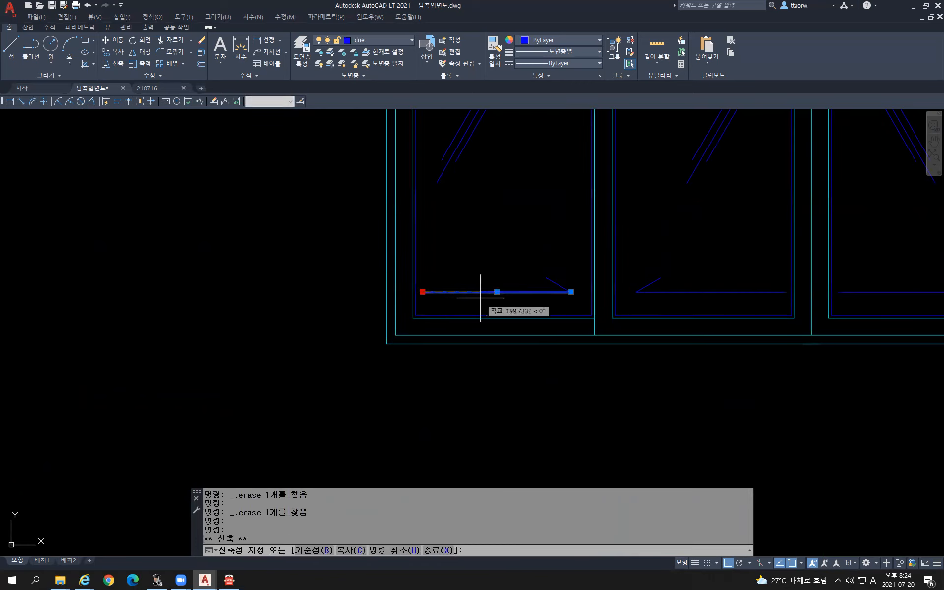
pyautogui.moveTo(508, 311); pyautogui.dragTo(438, 331, button='middle')
pyautogui.press('Escape')
# Move the leftmost panel's shortened arrow, including its head, slightly to the left.
pyautogui.click(406, 286)
pyautogui.click(526, 316)
pyautogui.write('m')
pyautogui.press('Return')
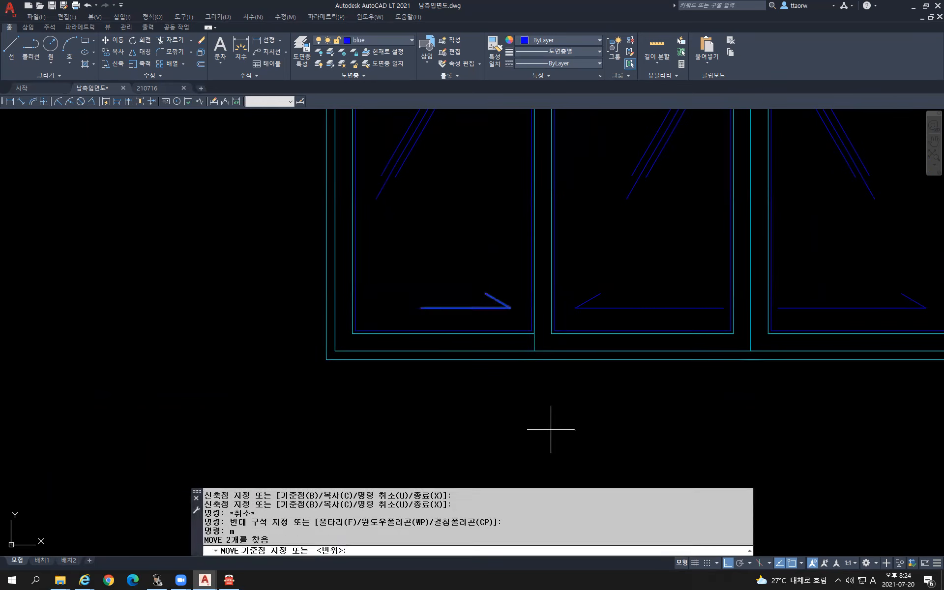
pyautogui.click(551, 429)
pyautogui.click(541, 418)
# Move the diagonal glass lines in the second panel slightly left, toward the panel's centre.
pyautogui.scroll(-2, 604, 422)
pyautogui.moveTo(613, 428); pyautogui.dragTo(532, 372, button='middle')
pyautogui.moveTo(551, 281); pyautogui.dragTo(555, 310, button='middle')
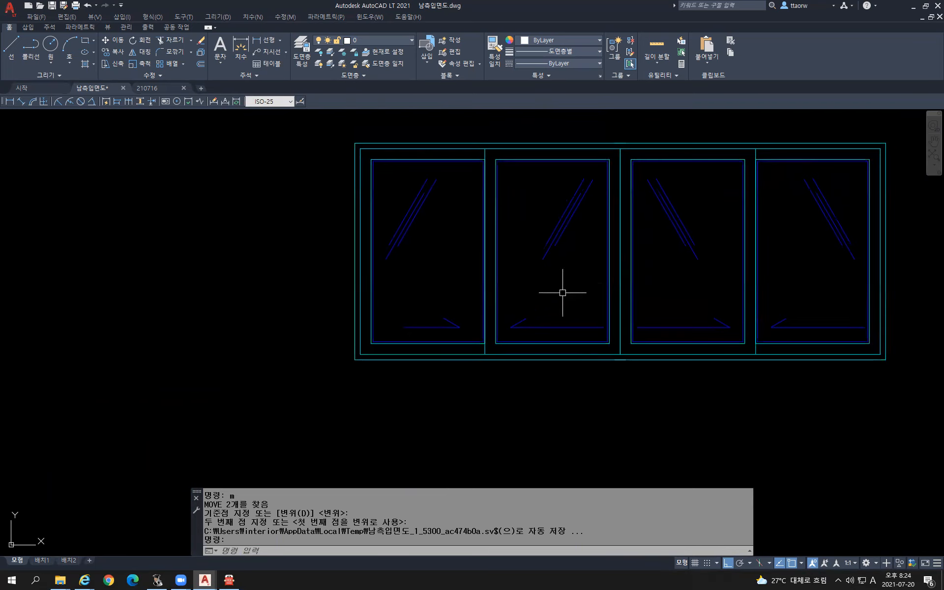
pyautogui.click(586, 275)
pyautogui.click(547, 219)
pyautogui.click(605, 449)
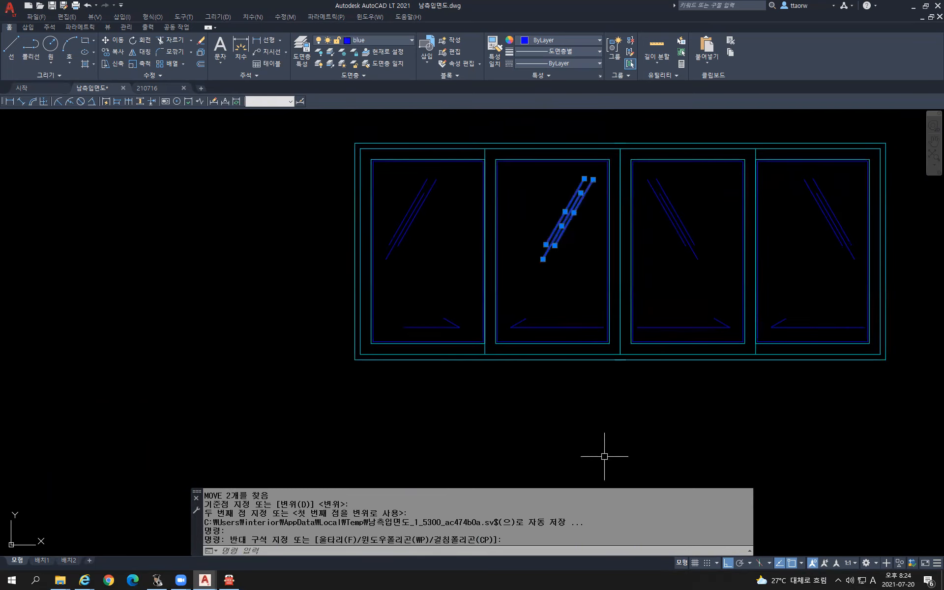
pyautogui.write('m')
pyautogui.press('Return')
pyautogui.click(656, 460)
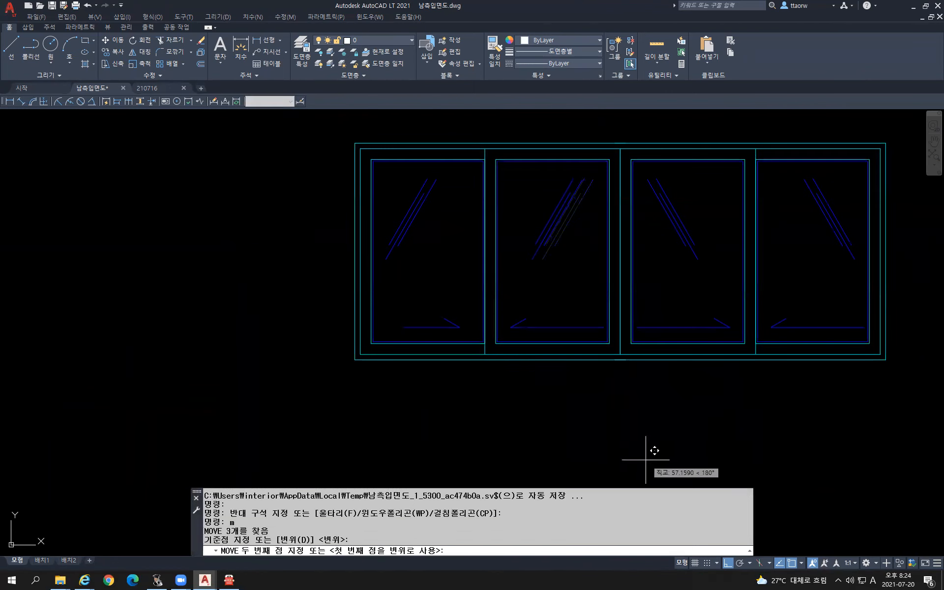
pyautogui.click(642, 460)
pyautogui.press('Escape')
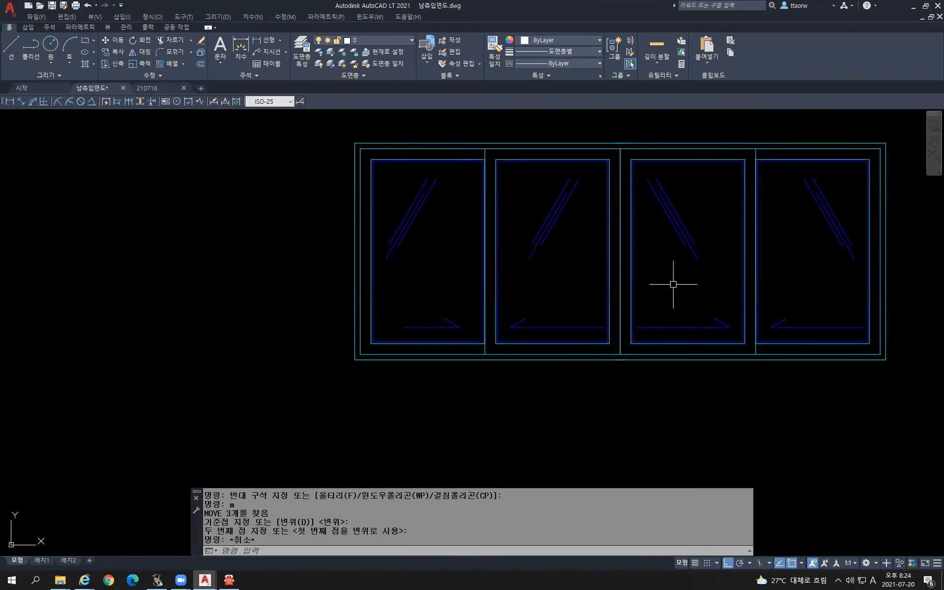
# Delete the mirrored diagonal glass lines in the third and fourth panels.
pyautogui.click(709, 272)
pyautogui.click(670, 213)
pyautogui.click(853, 268)
pyautogui.click(803, 197)
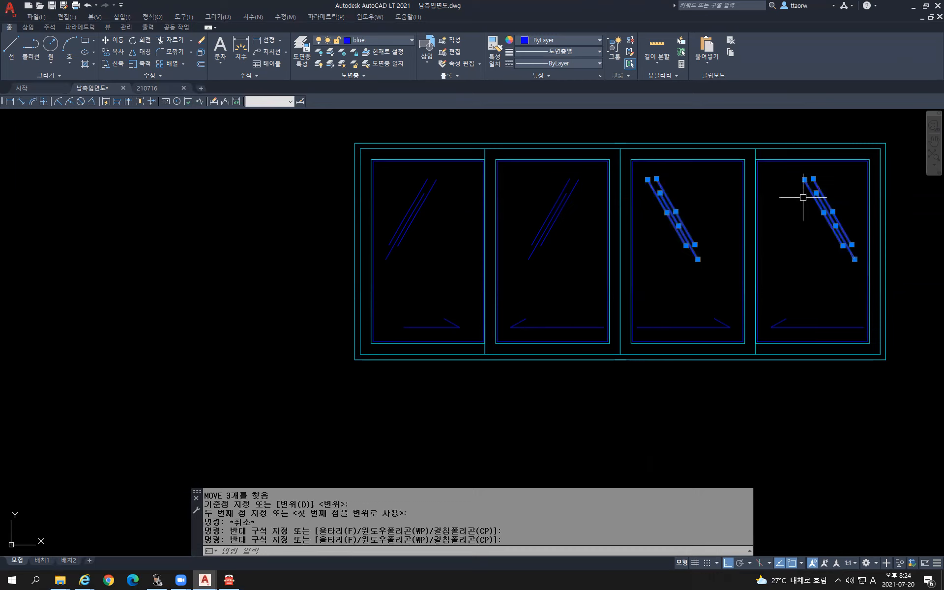
pyautogui.press('Delete')
# Move the diagonal glass lines in the leftmost panel slightly right, toward the panel's centre.
pyautogui.click(439, 221)
pyautogui.click(394, 190)
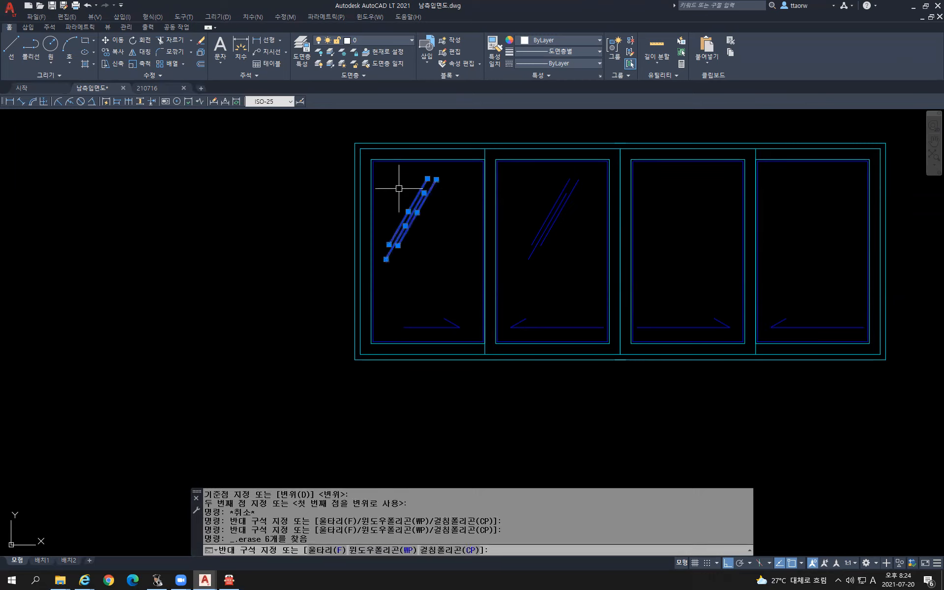
pyautogui.write('M')
pyautogui.press('Return')
pyautogui.click(432, 285)
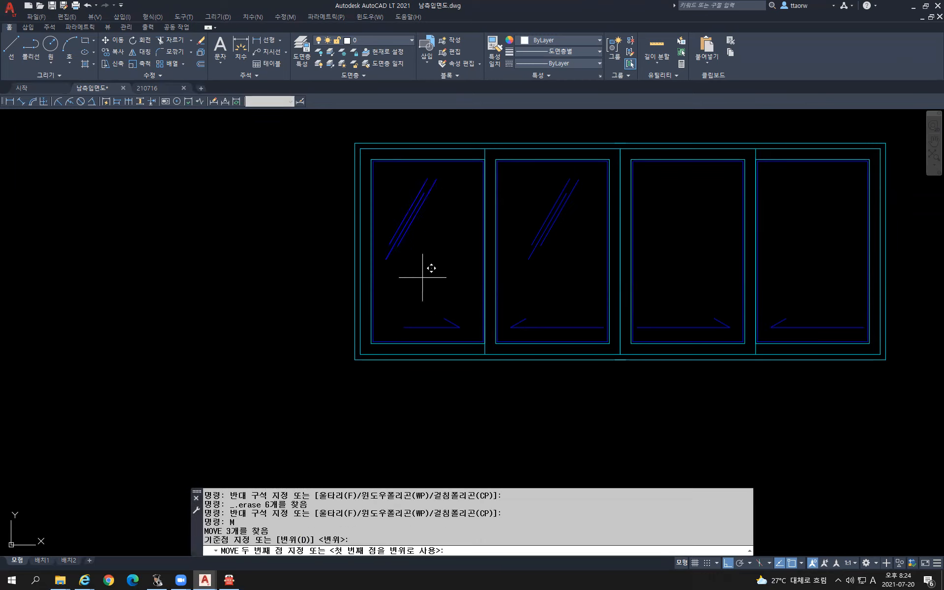
pyautogui.click(441, 277)
# Copy the glass lines of the first two panels horizontally into the third and fourth panels.
pyautogui.click(397, 172)
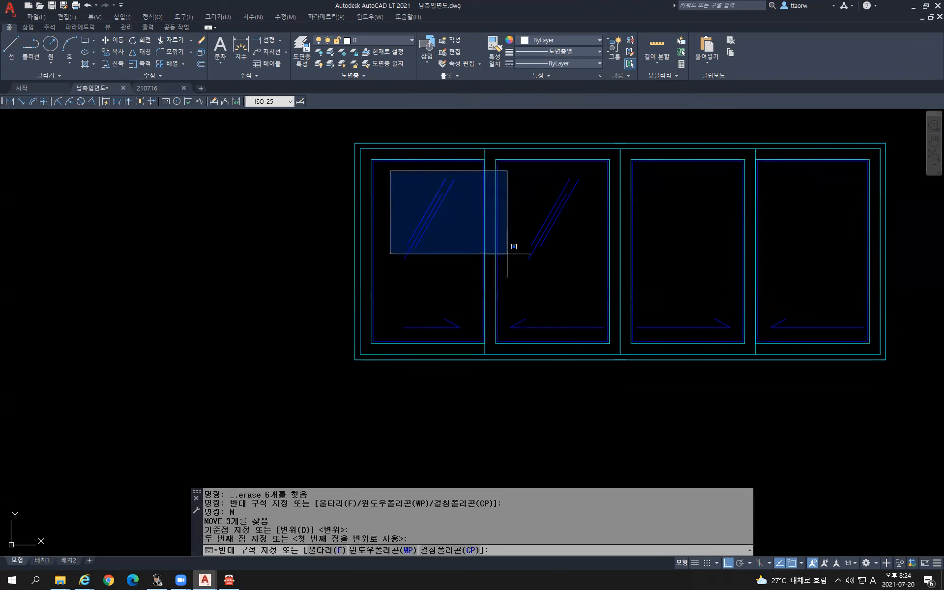
pyautogui.click(593, 273)
pyautogui.write('co')
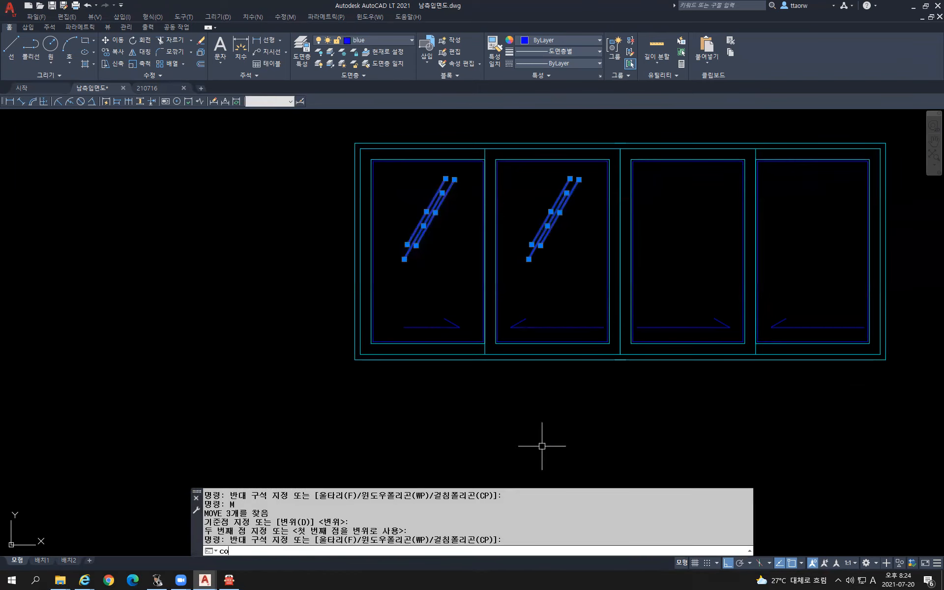
pyautogui.press('Return')
pyautogui.click(413, 427)
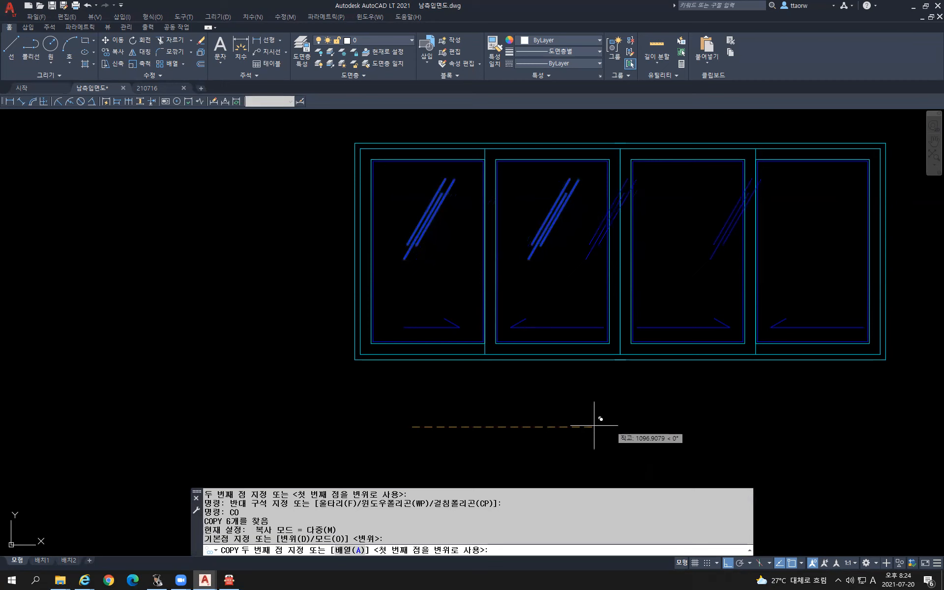
pyautogui.click(659, 427)
pyautogui.press('Return')
# Stretch the lower part of the four-panel window downward by 1200.
pyautogui.scroll(-4, 678, 405)
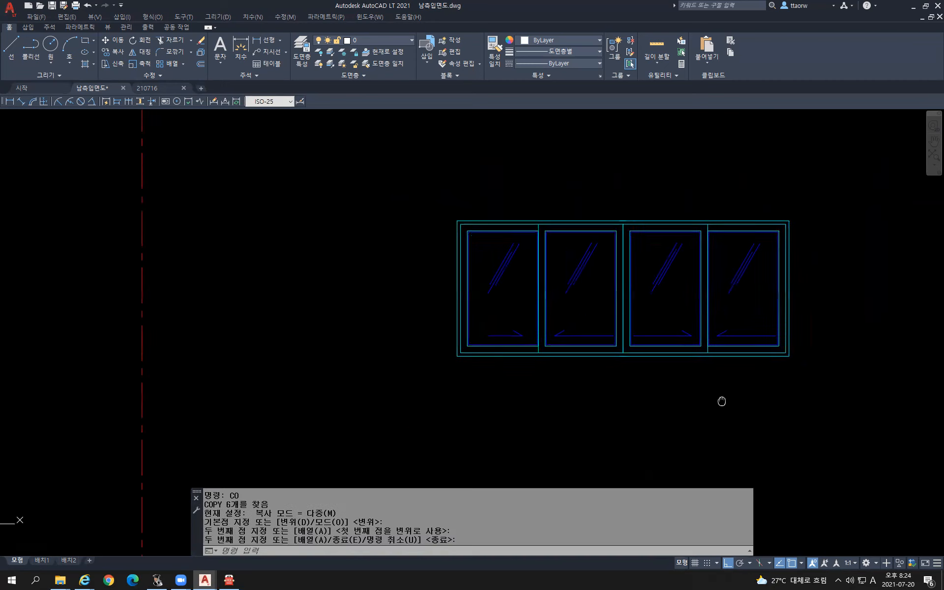
pyautogui.scroll(-2, 673, 350)
pyautogui.moveTo(683, 355); pyautogui.dragTo(582, 301, button='middle')
pyautogui.scroll(1, 494, 285)
pyautogui.scroll(1, 623, 296)
pyautogui.click(642, 287)
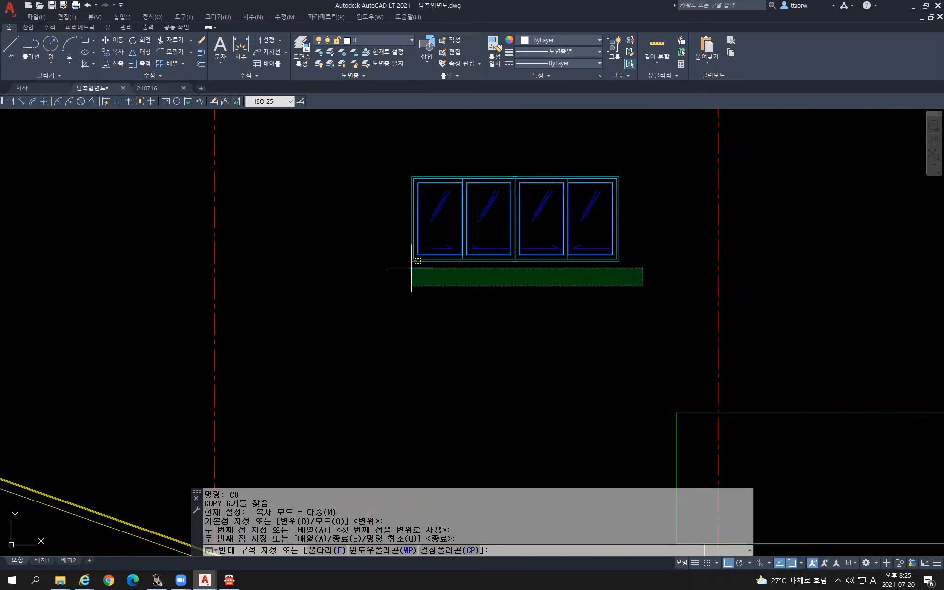
pyautogui.click(367, 238)
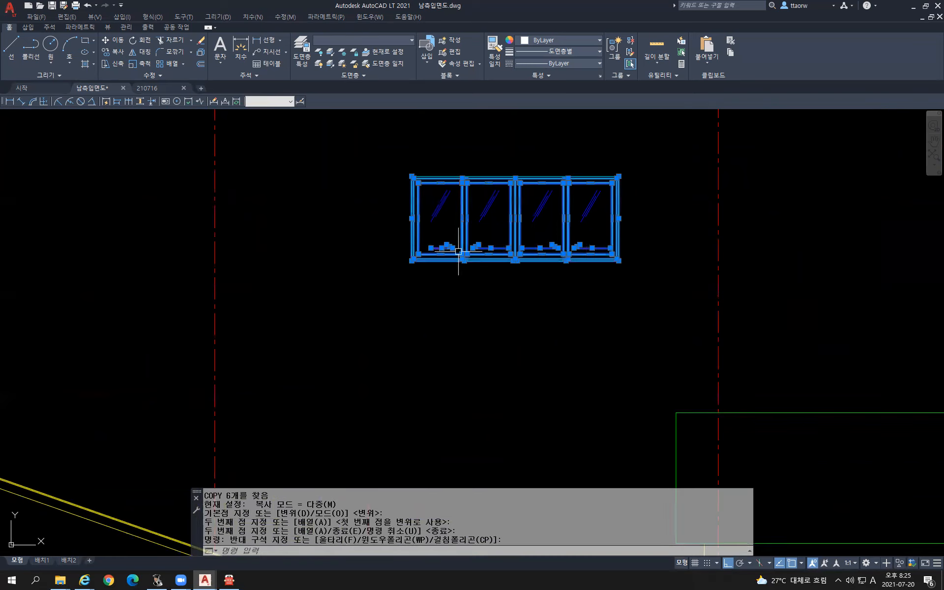
pyautogui.write('s')
pyautogui.press('Return')
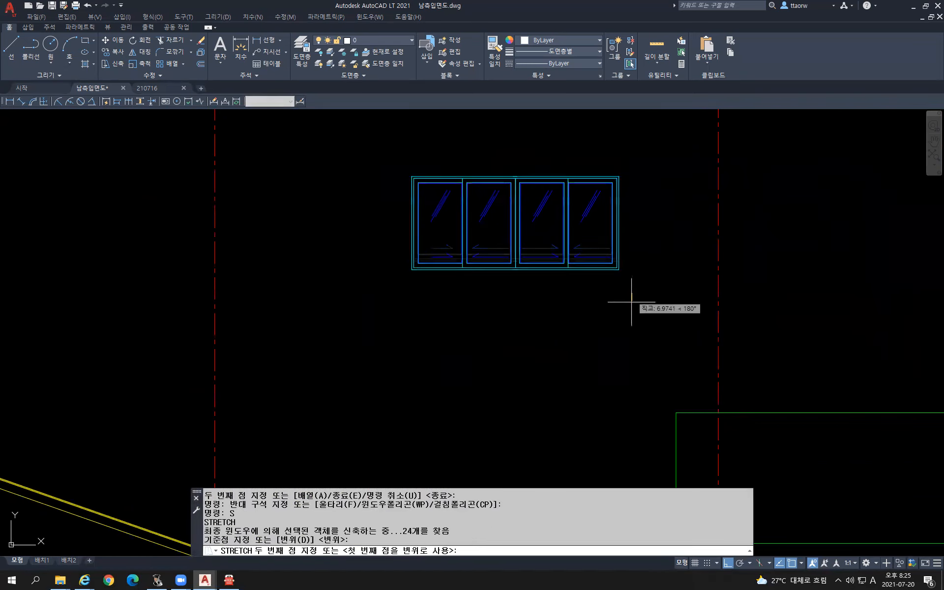
pyautogui.click(631, 294)
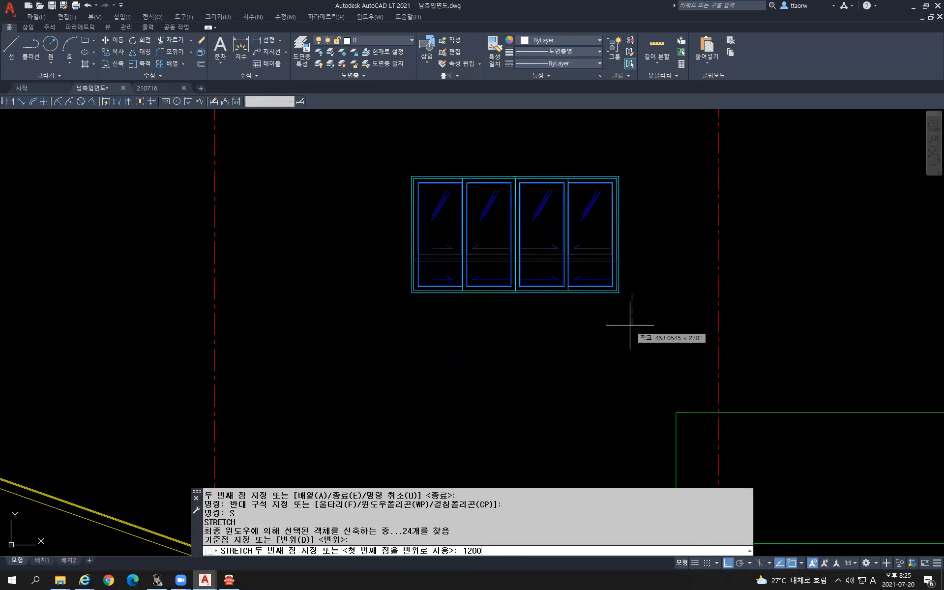
pyautogui.press('Return')
pyautogui.press('Escape')
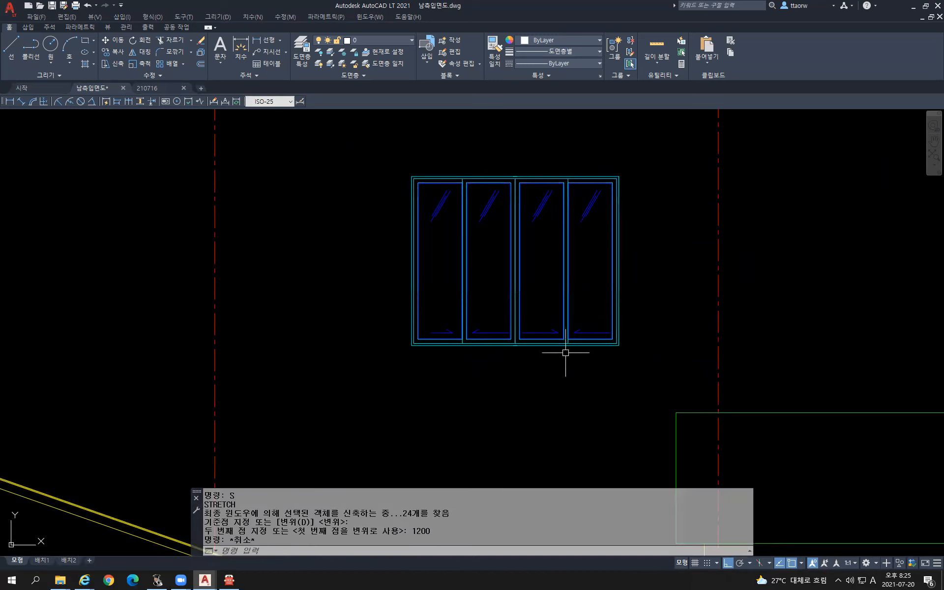
# Offset the window frame's outer bottom line upward by 900.
pyautogui.click(490, 345)
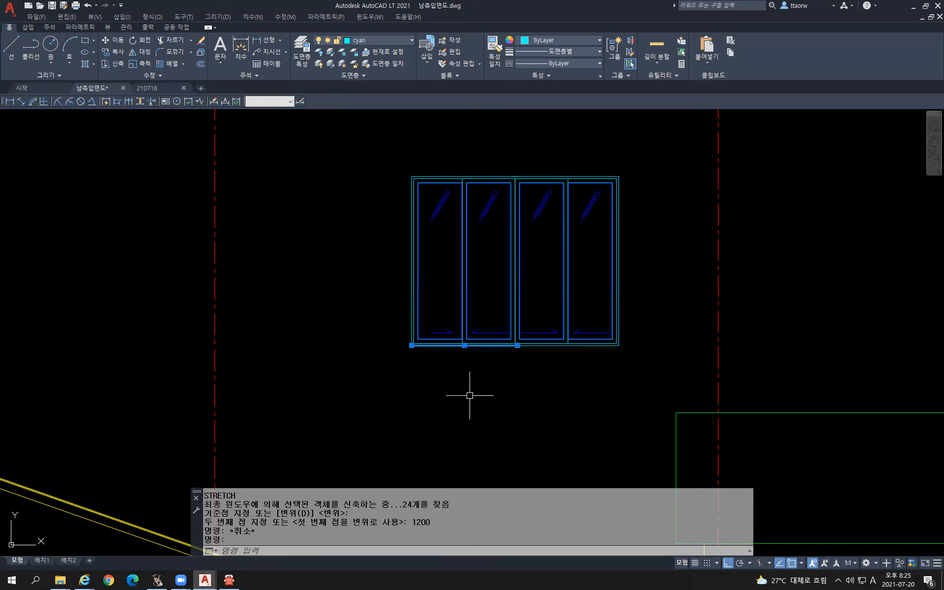
pyautogui.press('Escape')
pyautogui.scroll(2, 484, 363)
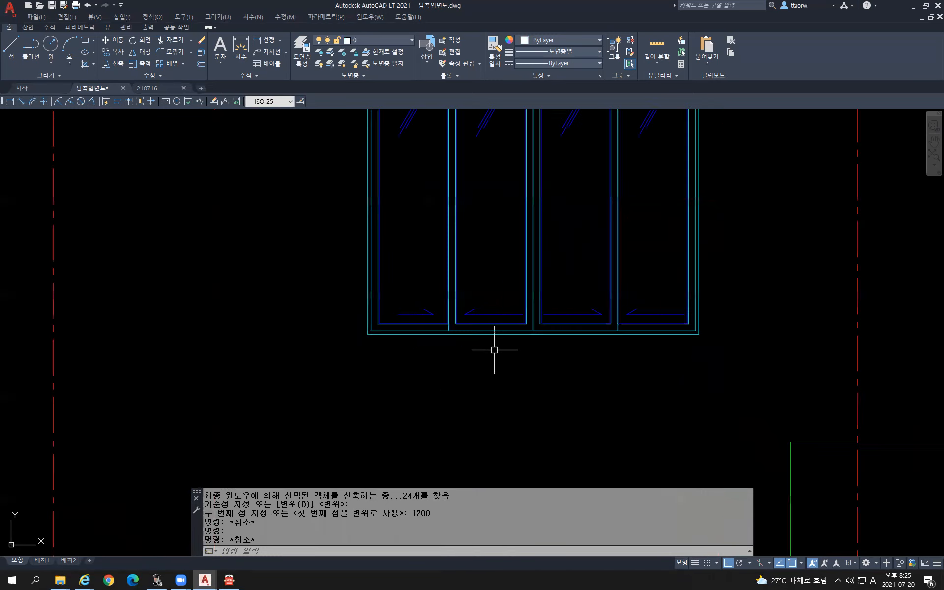
pyautogui.press('Escape')
pyautogui.write('o')
pyautogui.press('Return')
pyautogui.write('900')
pyautogui.press('Return')
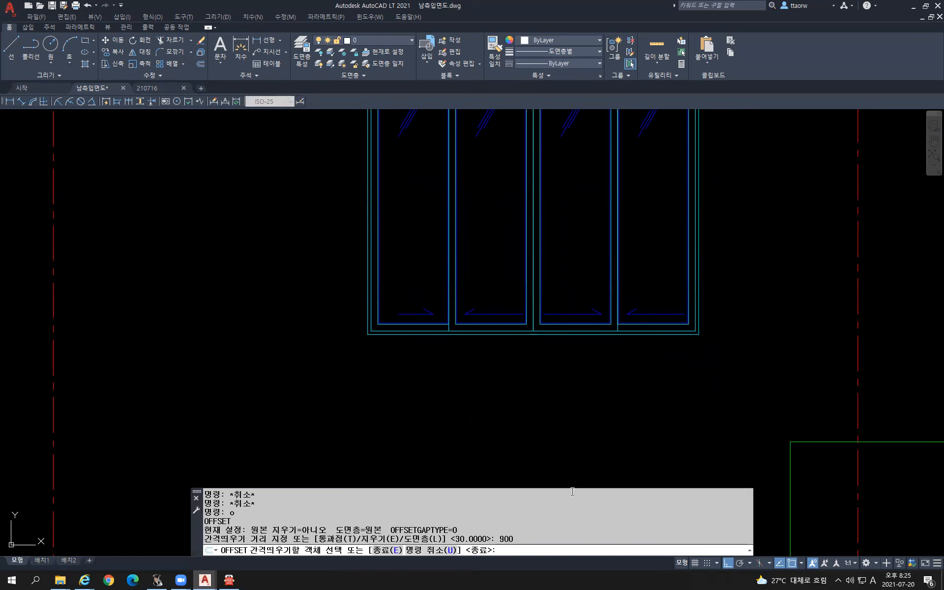
pyautogui.click(480, 334)
pyautogui.click(474, 267)
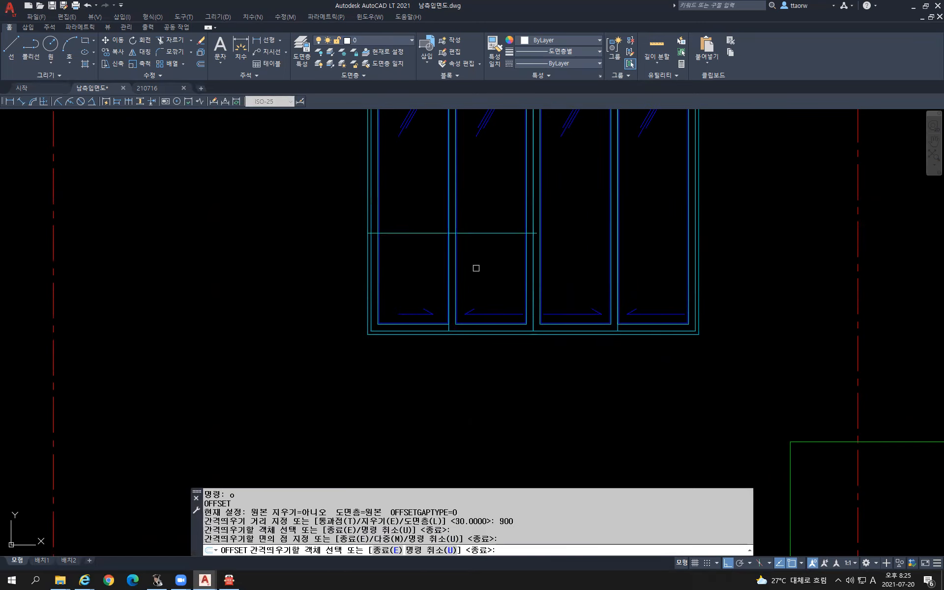
pyautogui.press('Escape')
# Extend the offset horizontal line's right end to the inner line of the frame's right side.
pyautogui.moveTo(481, 239); pyautogui.dragTo(531, 288, button='middle')
pyautogui.click(533, 284)
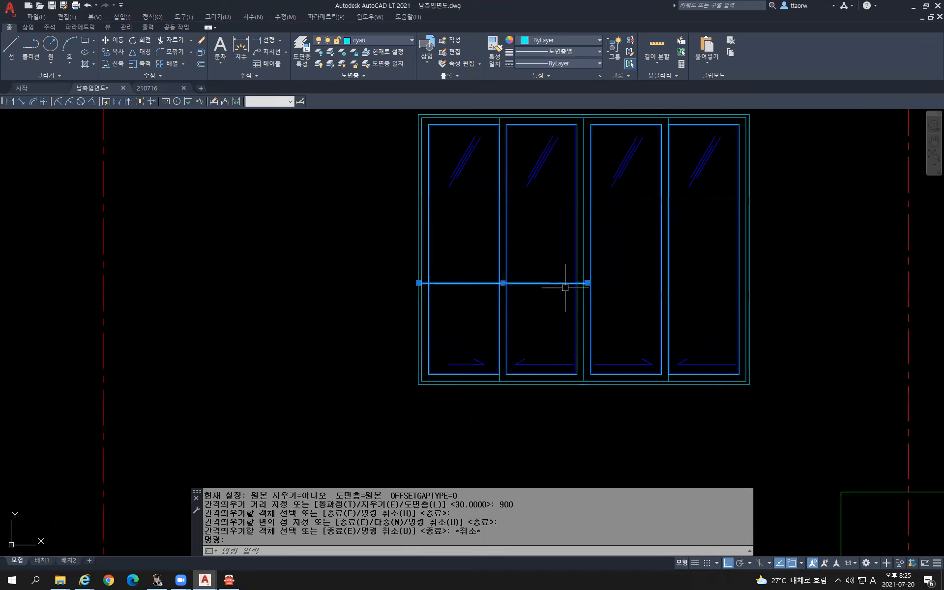
pyautogui.click(587, 283)
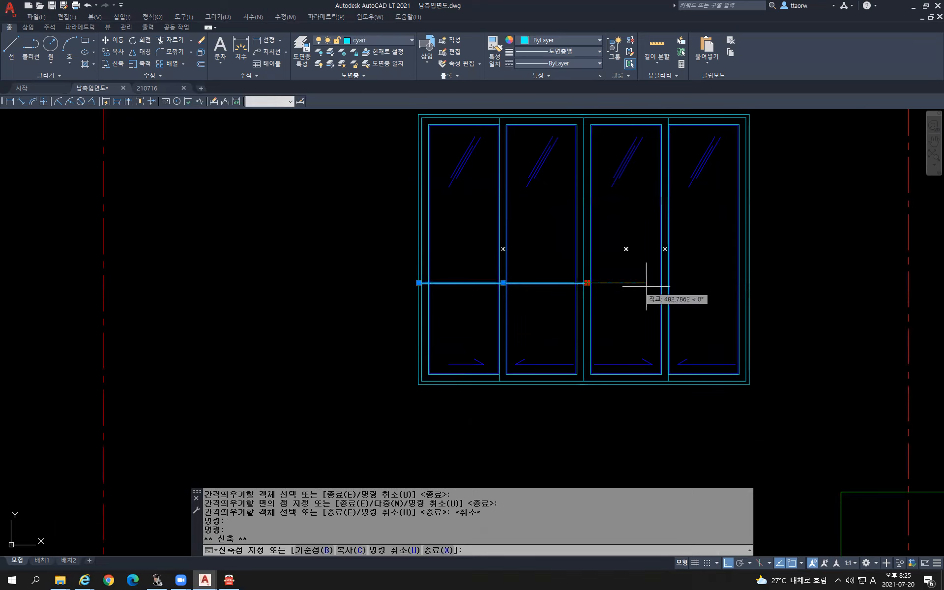
pyautogui.click(746, 283)
pyautogui.press('Escape')
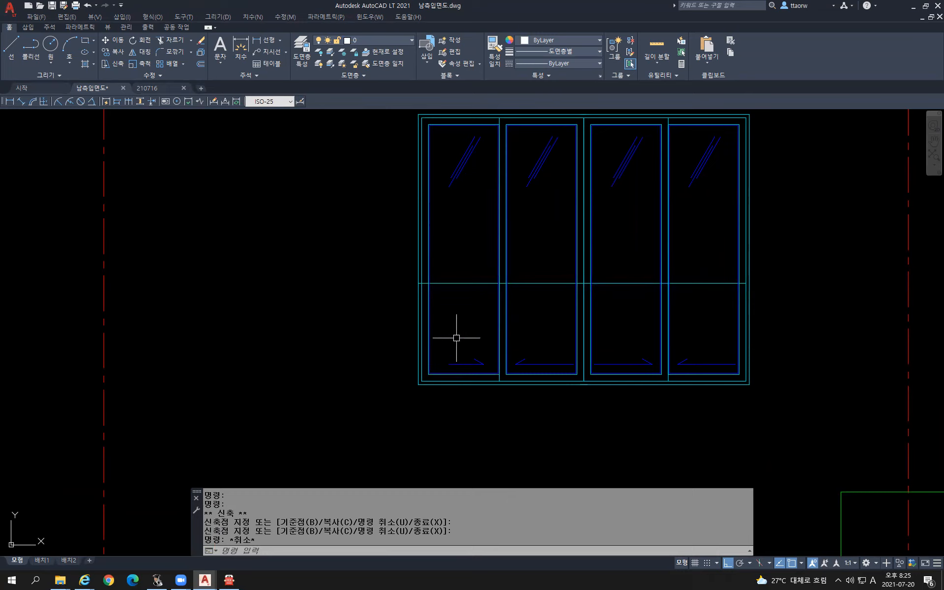
# Shorten the horizontal line's left end to the left edge of the leftmost panel.
pyautogui.scroll(5, 425, 301)
pyautogui.click(416, 226)
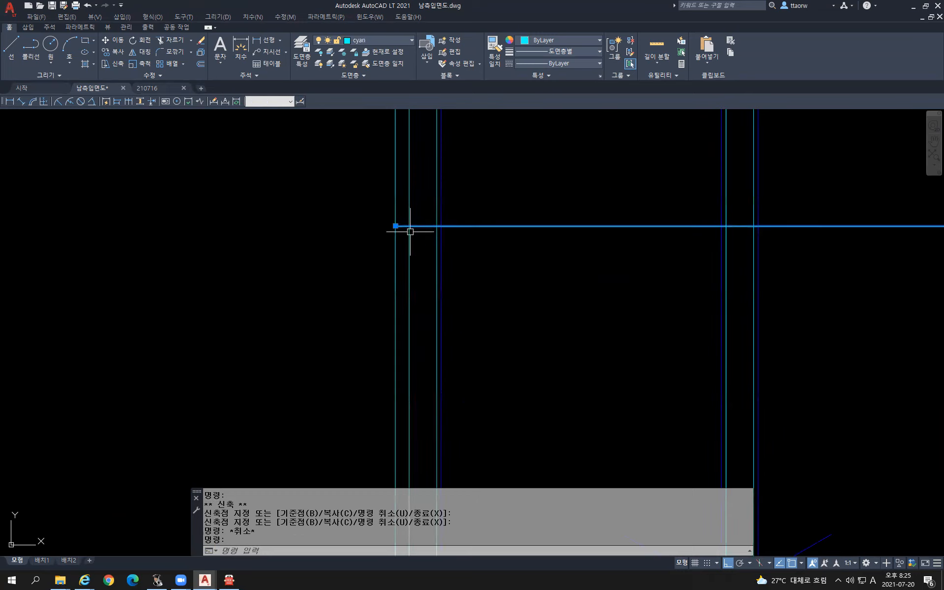
pyautogui.click(396, 226)
pyautogui.click(436, 226)
pyautogui.scroll(-4, 492, 369)
pyautogui.press('Escape')
pyautogui.scroll(-4, 472, 369)
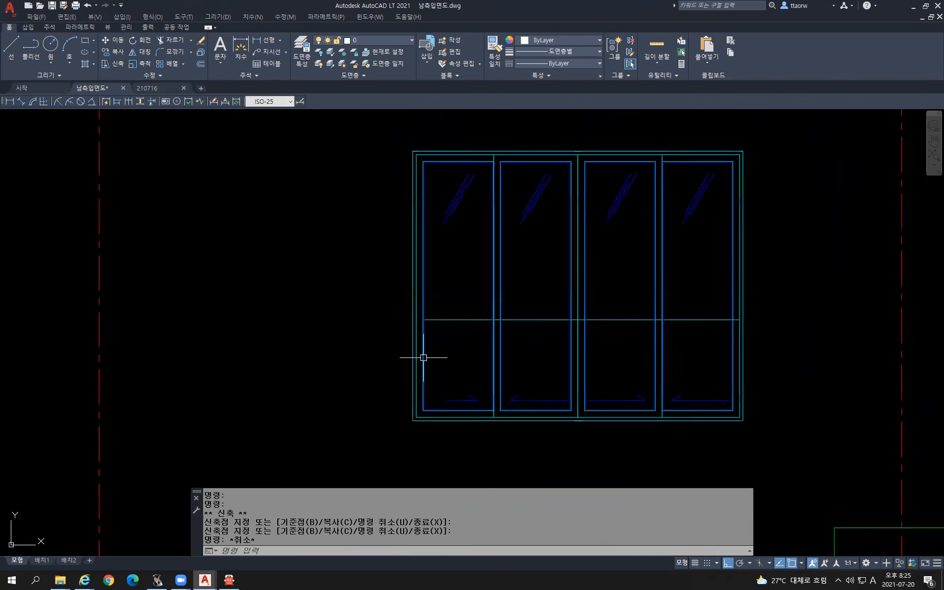
# Offset the horizontal line by 30 upward and downward to form a mid rail, and delete the original centre line.
pyautogui.scroll(4, 488, 341)
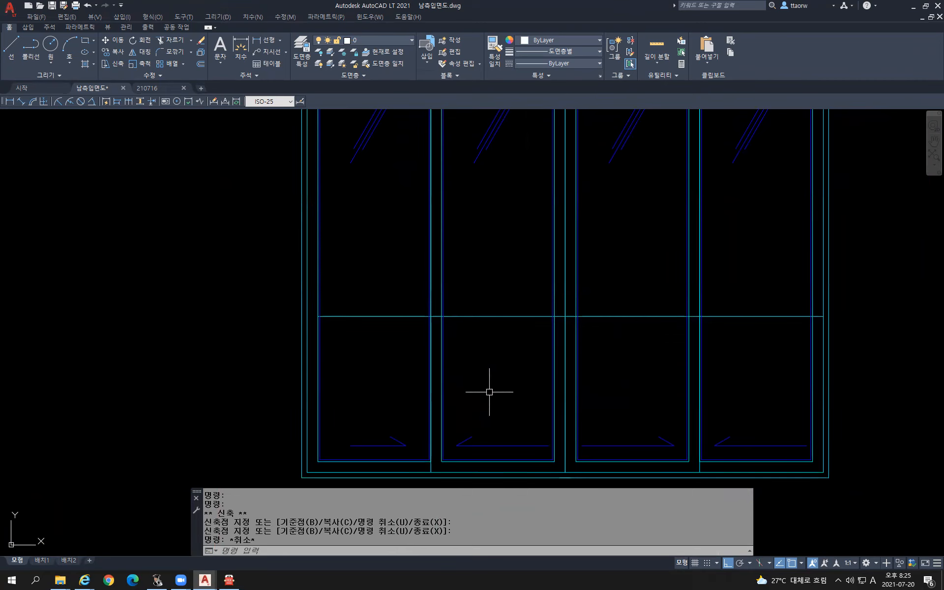
pyautogui.write('o')
pyautogui.press('Return')
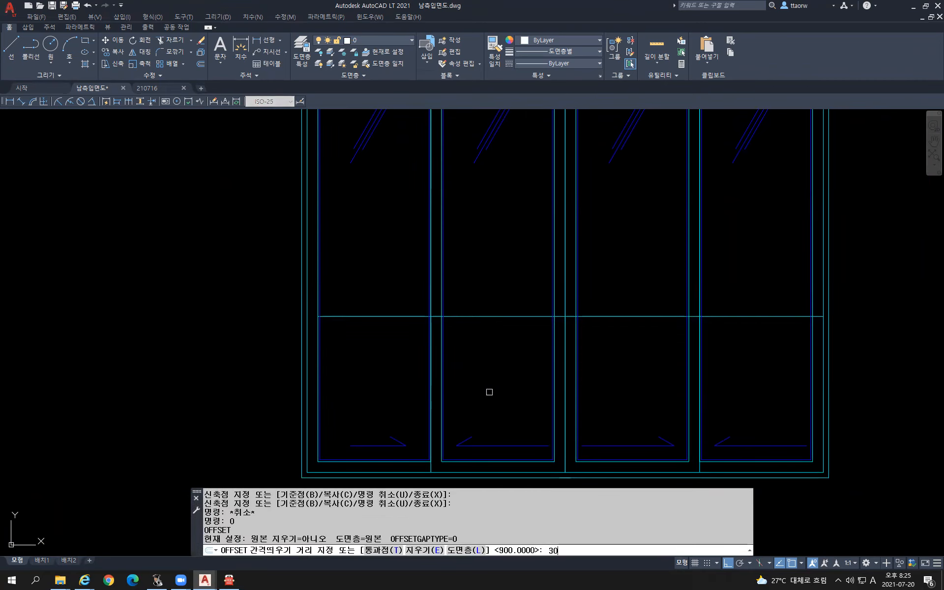
pyautogui.press('Return')
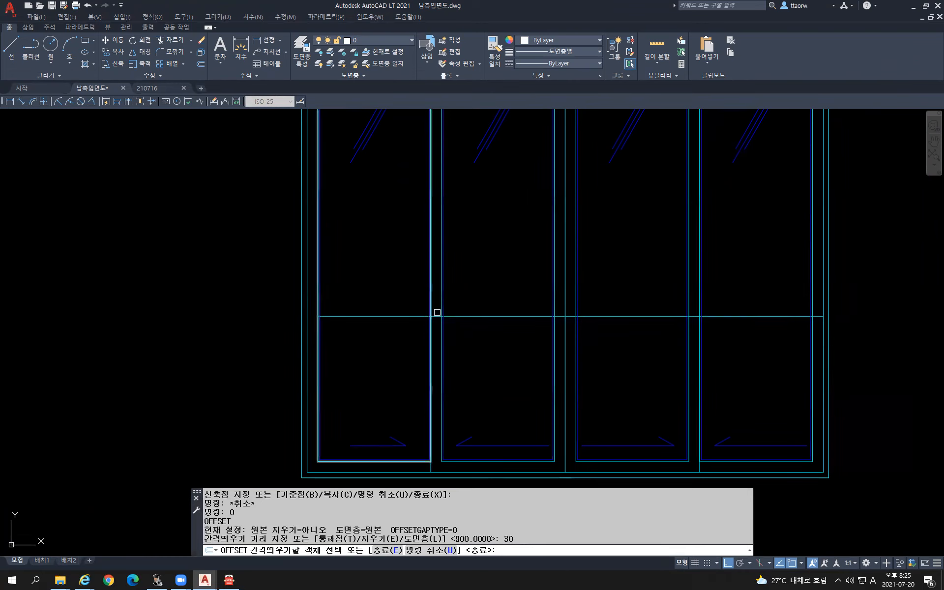
pyautogui.click(460, 316)
pyautogui.click(466, 298)
pyautogui.click(464, 311)
pyautogui.click(480, 337)
pyautogui.press('Escape')
pyautogui.click(375, 316)
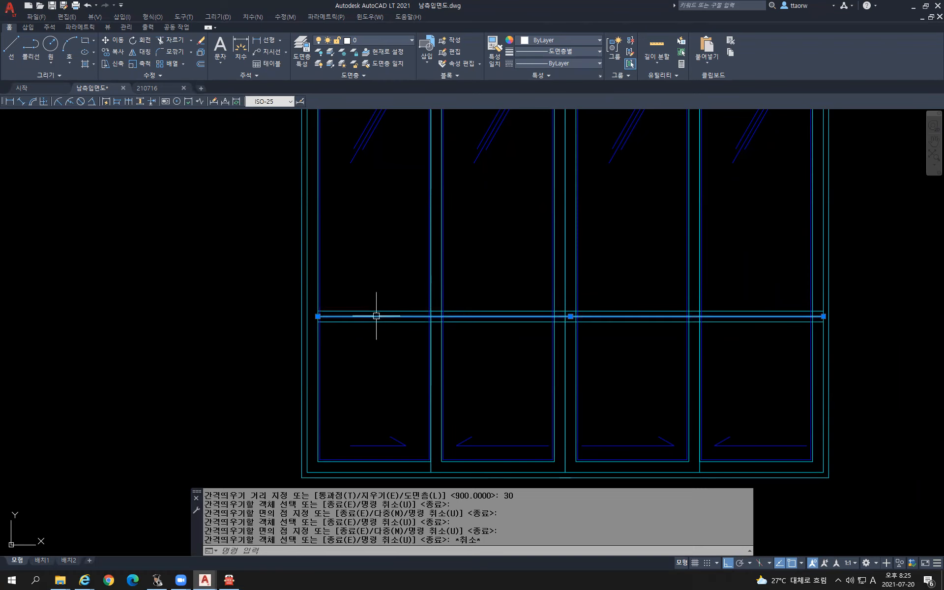
pyautogui.press('Delete')
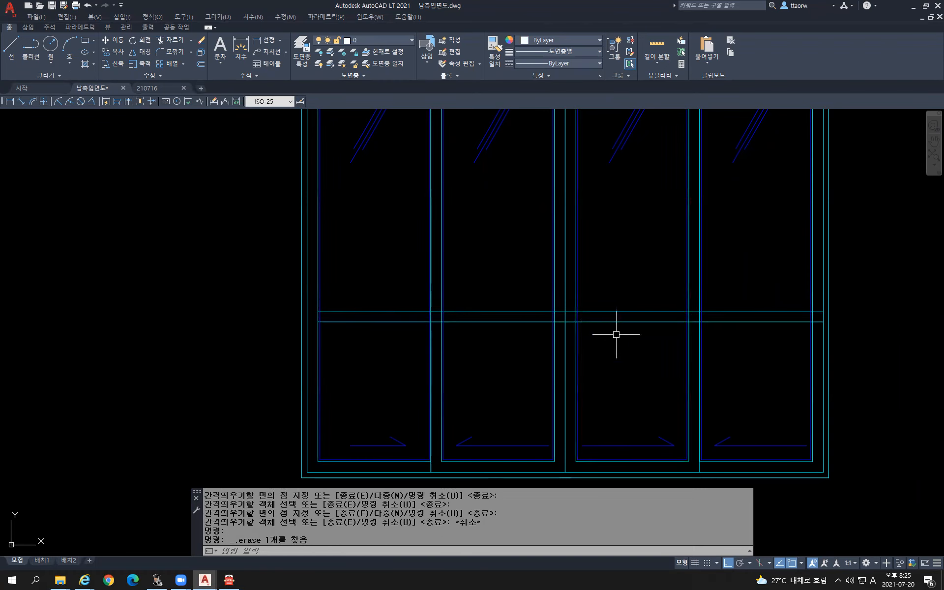
# Trim the leftmost panel's left vertical edges between the two rail lines, using the window's lower lines as cutting edges.
pyautogui.scroll(-4, 615, 331)
pyautogui.scroll(2, 534, 344)
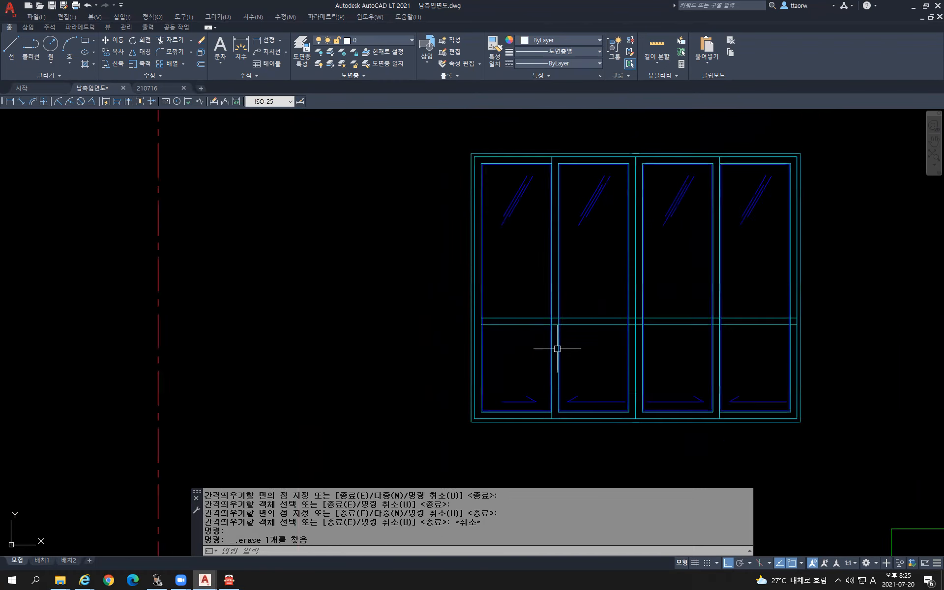
pyautogui.write('tr')
pyautogui.press('Return')
pyautogui.click(863, 430)
pyautogui.click(369, 294)
pyautogui.press('Return')
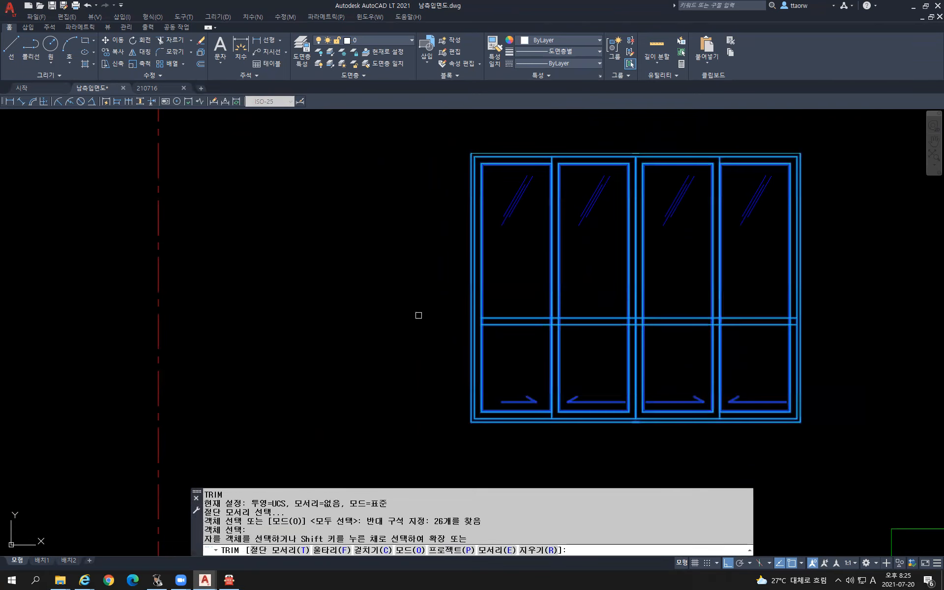
pyautogui.scroll(8, 420, 315)
pyautogui.click(498, 318)
pyautogui.click(525, 299)
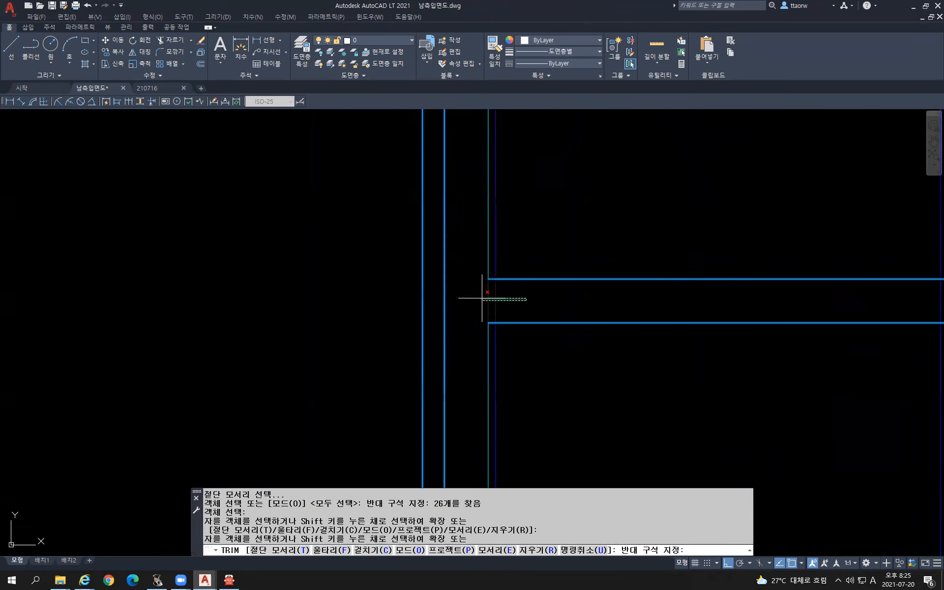
pyautogui.click(479, 298)
# Trim the panel edges within the mid rail and the rail lines crossing the gap between the first and second panels.
pyautogui.scroll(-4, 470, 301)
pyautogui.scroll(2, 656, 299)
pyautogui.scroll(-2, 681, 296)
pyautogui.moveTo(674, 297); pyautogui.dragTo(483, 322, button='middle')
pyautogui.scroll(-2, 483, 323)
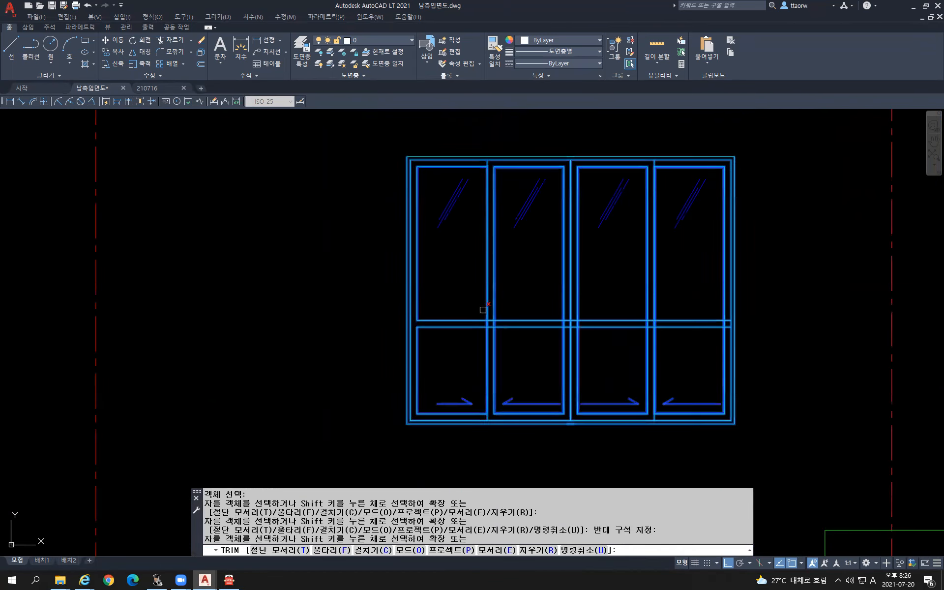
pyautogui.scroll(8, 486, 323)
pyautogui.click(489, 379)
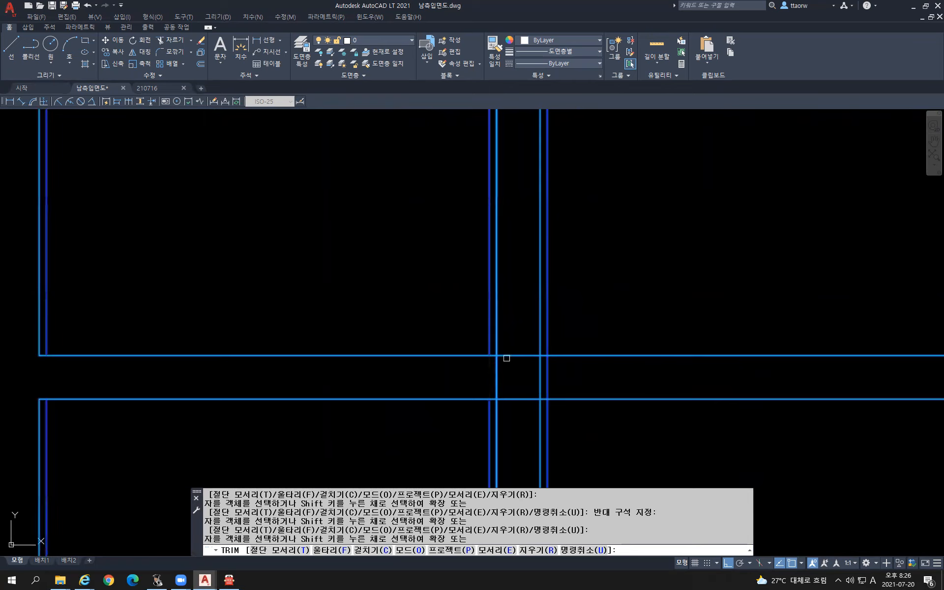
pyautogui.click(566, 376)
pyautogui.click(519, 367)
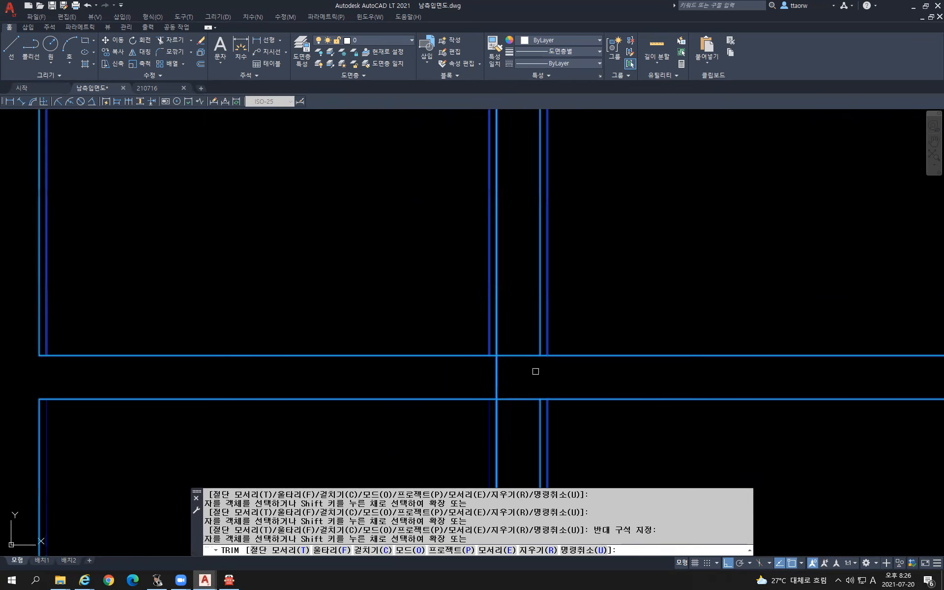
pyautogui.scroll(-1, 527, 372)
pyautogui.click(524, 408)
pyautogui.click(516, 342)
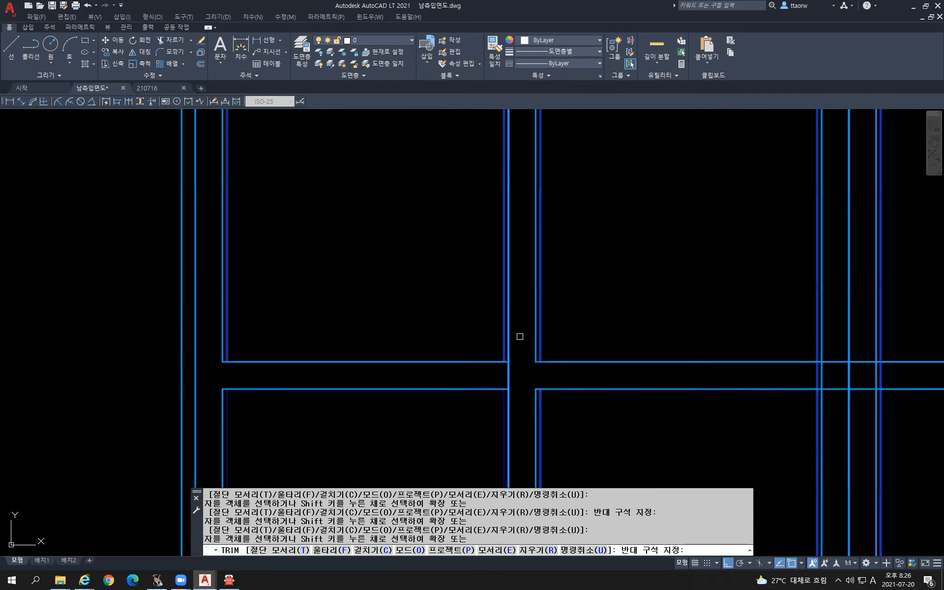
# Trim the second panel's right edges and the third panel's left edges between the two rail lines.
pyautogui.scroll(-3, 600, 362)
pyautogui.moveTo(607, 371); pyautogui.dragTo(467, 297, button='middle')
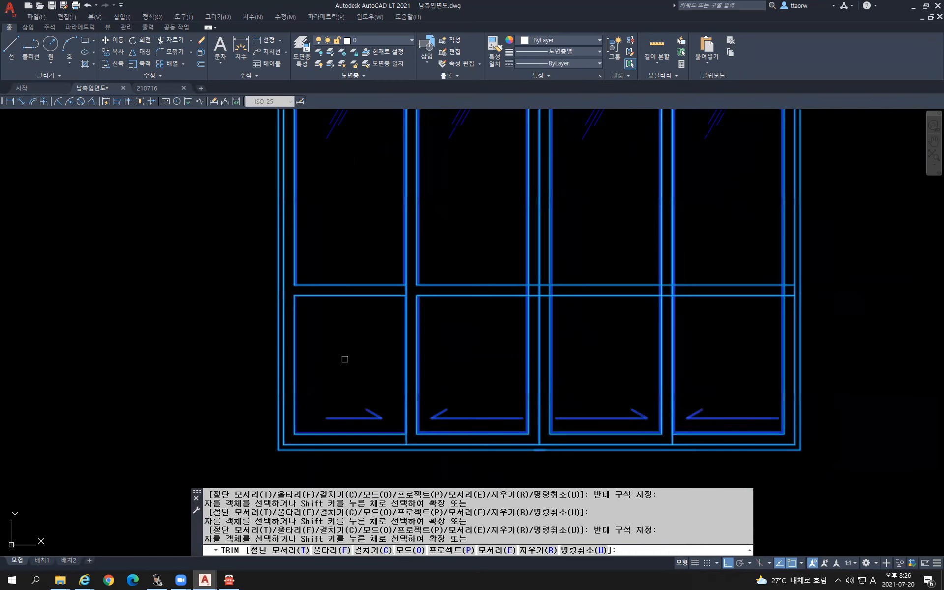
pyautogui.scroll(4, 534, 292)
pyautogui.moveTo(533, 291); pyautogui.dragTo(495, 281)
pyautogui.click(600, 282)
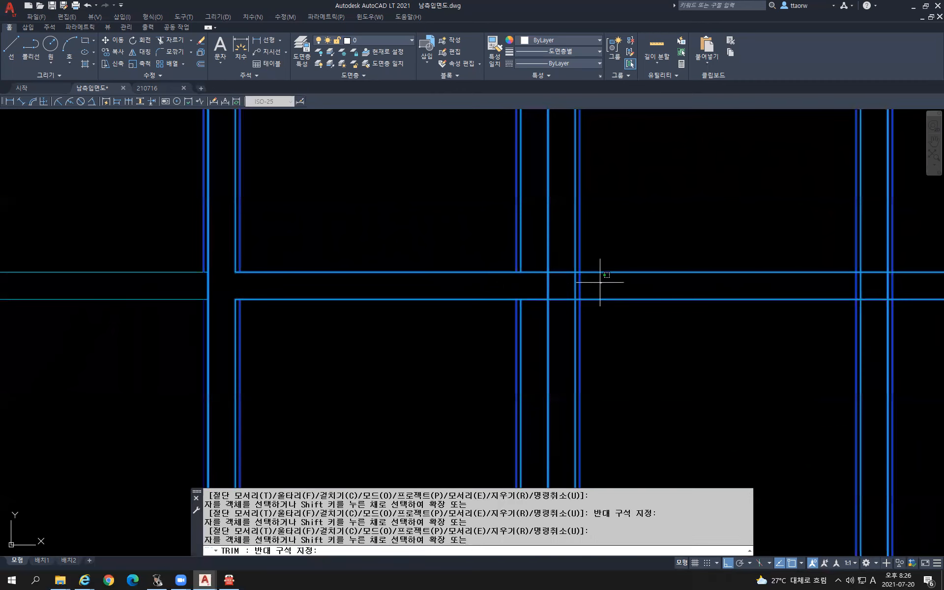
pyautogui.click(560, 280)
pyautogui.click(560, 280)
pyautogui.click(529, 276)
# Trim the third panel's right edges and the fourth panel's left glass line between the two rail lines.
pyautogui.moveTo(822, 286); pyautogui.dragTo(615, 309, button='middle')
pyautogui.scroll(2, 683, 310)
pyautogui.click(682, 312)
pyautogui.click(633, 304)
pyautogui.click(708, 301)
pyautogui.scroll(-3, 743, 338)
pyautogui.moveTo(779, 359); pyautogui.dragTo(639, 325, button='middle')
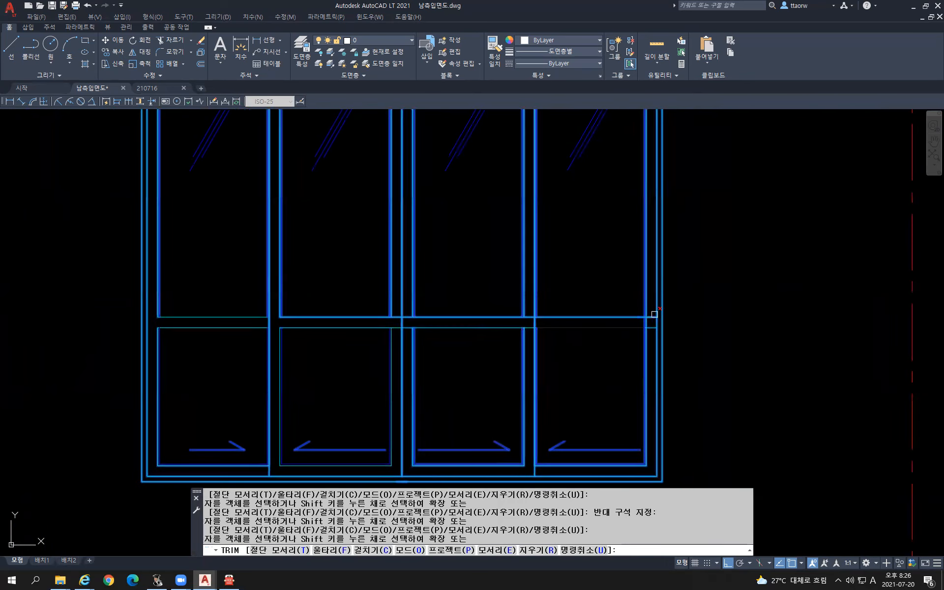
# Try to trim the rail lines crossing the gap between the third and fourth panels, and undo the last trim.
pyautogui.scroll(4, 638, 329)
pyautogui.scroll(-4, 638, 330)
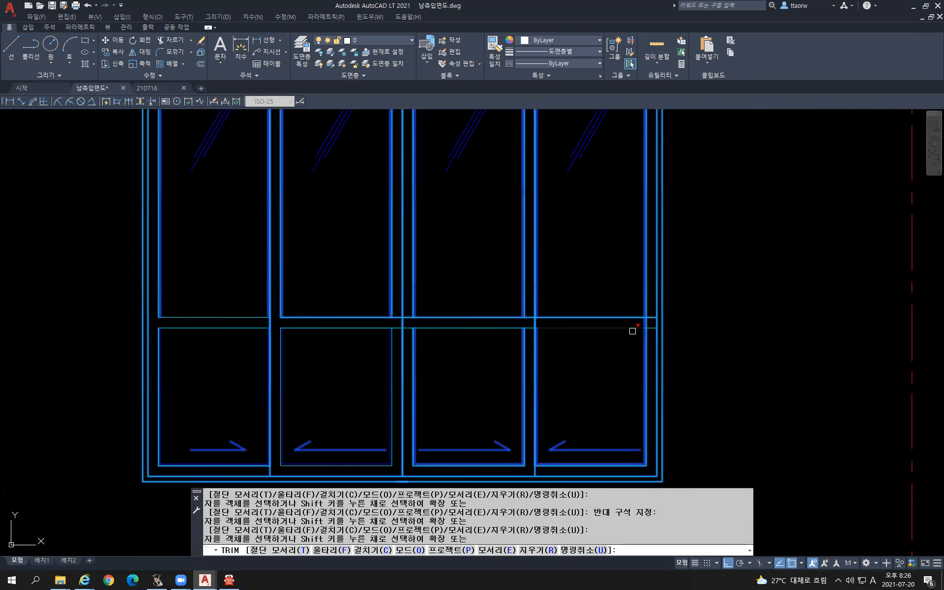
pyautogui.scroll(2, 534, 330)
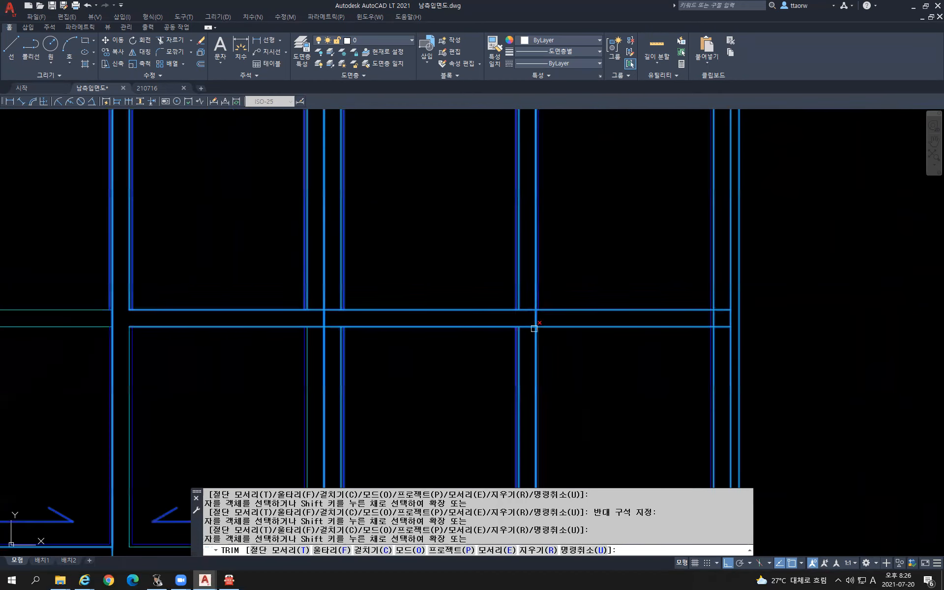
pyautogui.click(527, 310)
pyautogui.scroll(3, 528, 310)
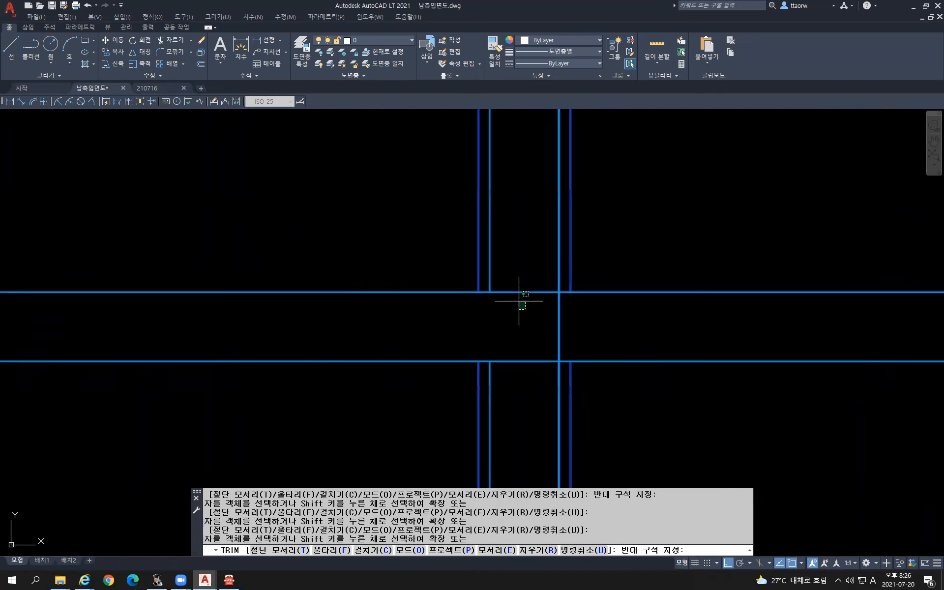
pyautogui.hotkey('ctrl', 'z')
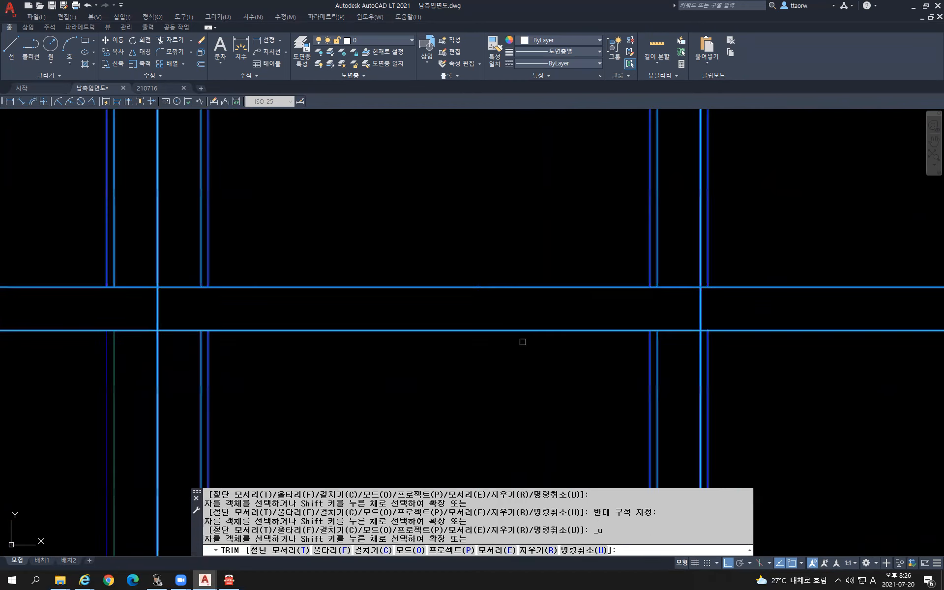
# Trim the two mid-rail lines crossing the gap between the third and fourth panels, using the surrounding panel edges as cutting edges.
pyautogui.press('Escape')
pyautogui.write('TR')
pyautogui.press('Return')
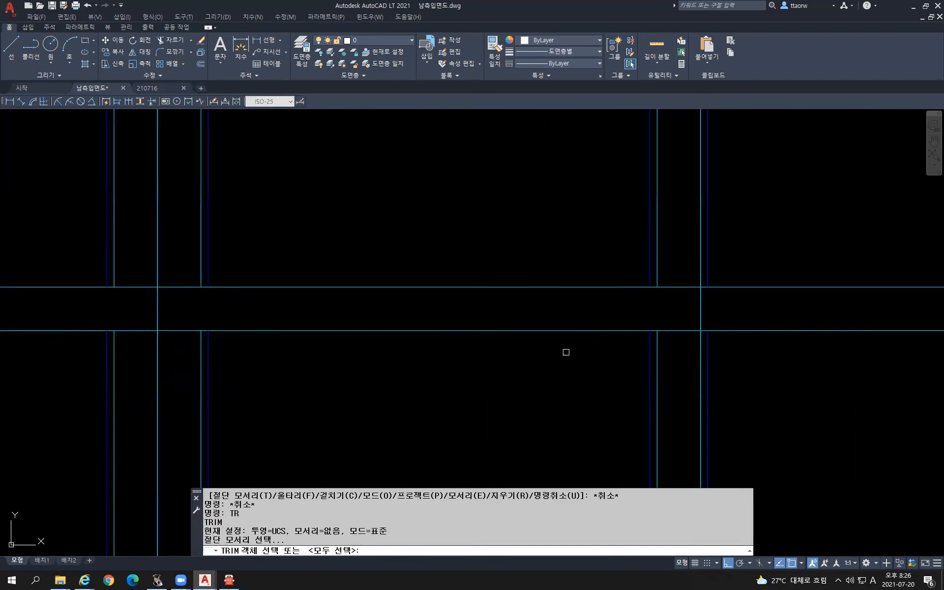
pyautogui.scroll(-2, 565, 352)
pyautogui.scroll(-3, 596, 310)
pyautogui.click(783, 445)
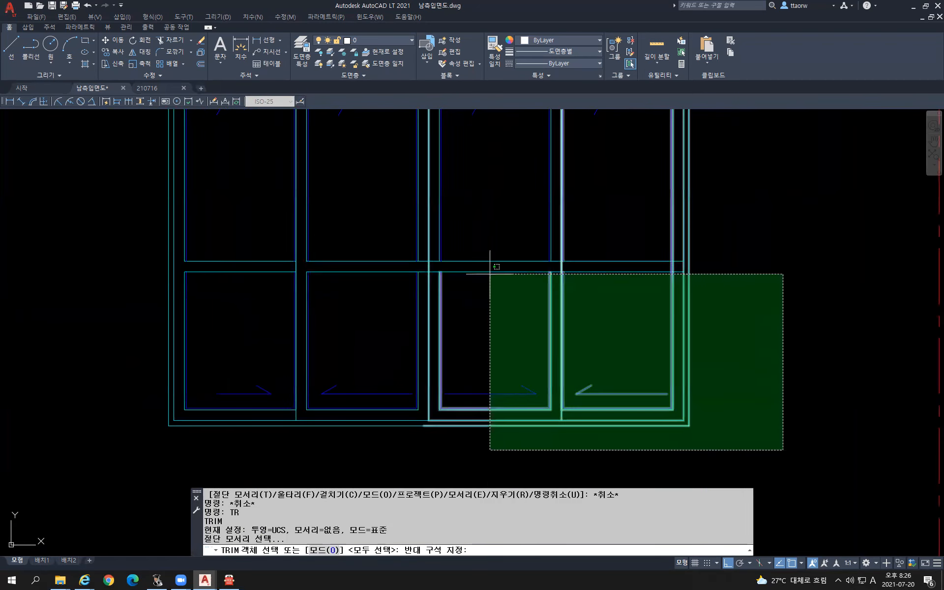
pyautogui.click(463, 233)
pyautogui.press('Return')
pyautogui.scroll(4, 561, 263)
pyautogui.click(558, 262)
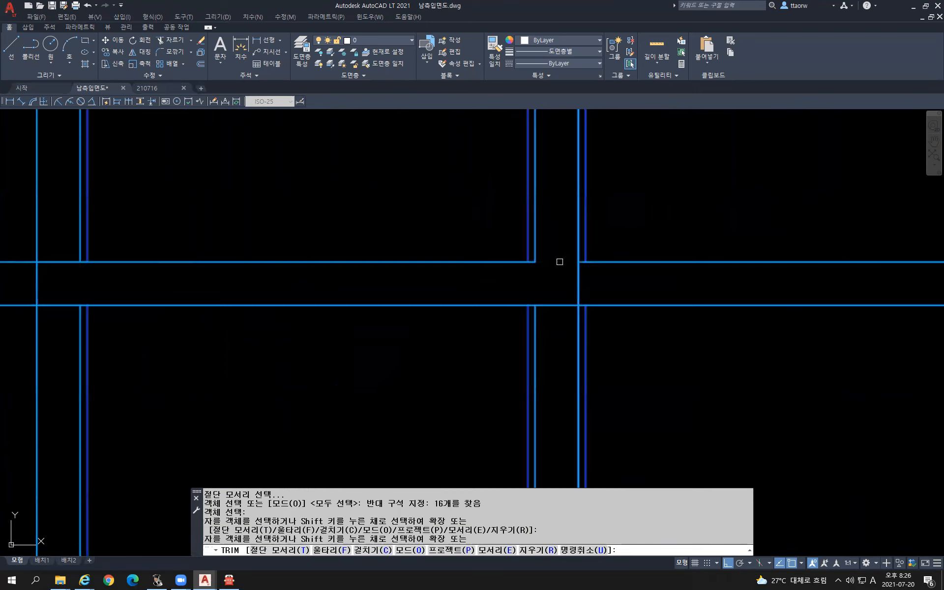
pyautogui.click(546, 288)
# Trim the fourth panel's right edges within the mid rail and the rail line ends that run on to the outer frame.
pyautogui.scroll(-2, 566, 300)
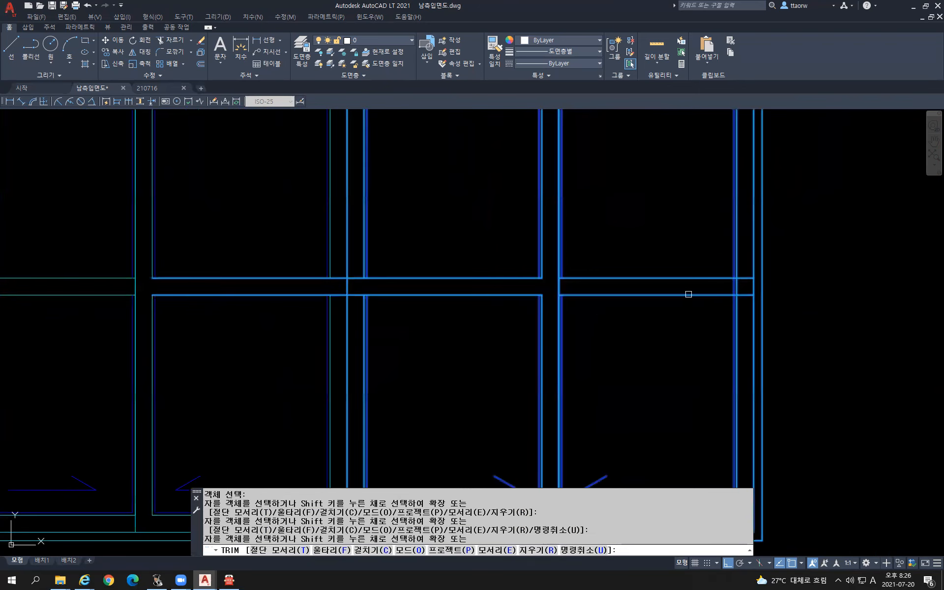
pyautogui.scroll(-1, 639, 280)
pyautogui.scroll(5, 617, 274)
pyautogui.click(605, 276)
pyautogui.click(538, 268)
pyautogui.scroll(-3, 541, 269)
pyautogui.click(568, 266)
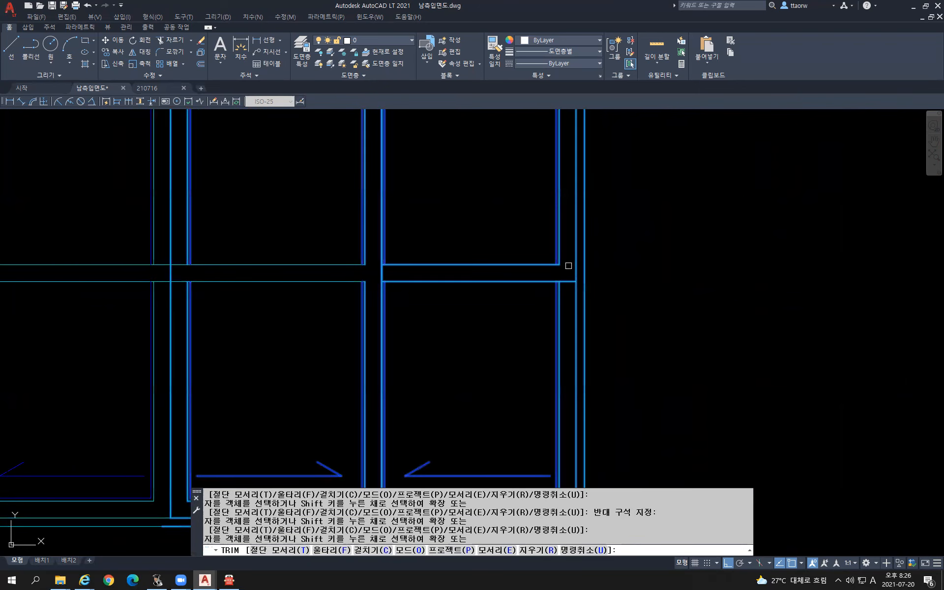
pyautogui.click(568, 283)
pyautogui.press('Escape')
pyautogui.scroll(-5, 659, 283)
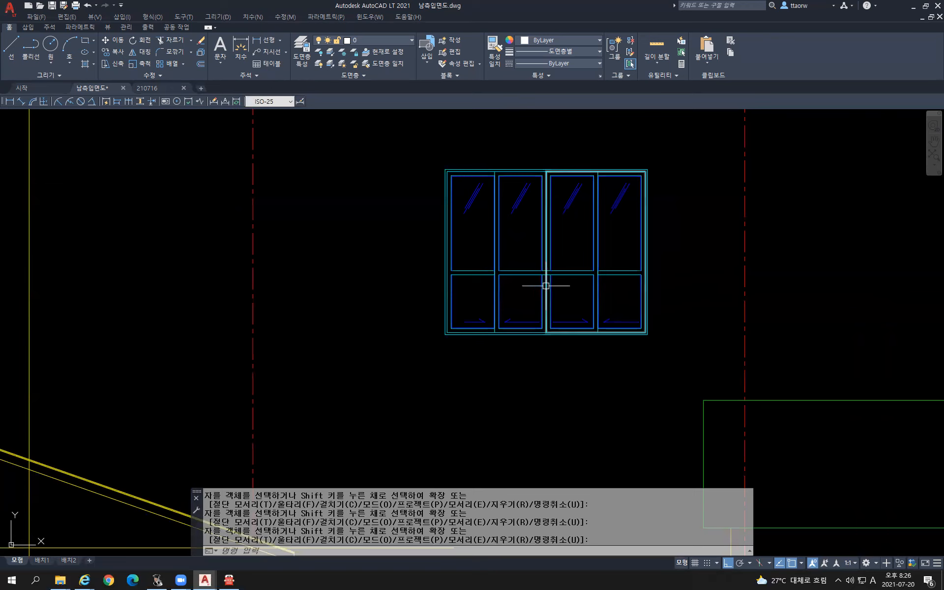
# Trim the mid-rail lines on both sides of the window's centre line, between the second and third panels.
pyautogui.scroll(4, 548, 276)
pyautogui.scroll(4, 541, 249)
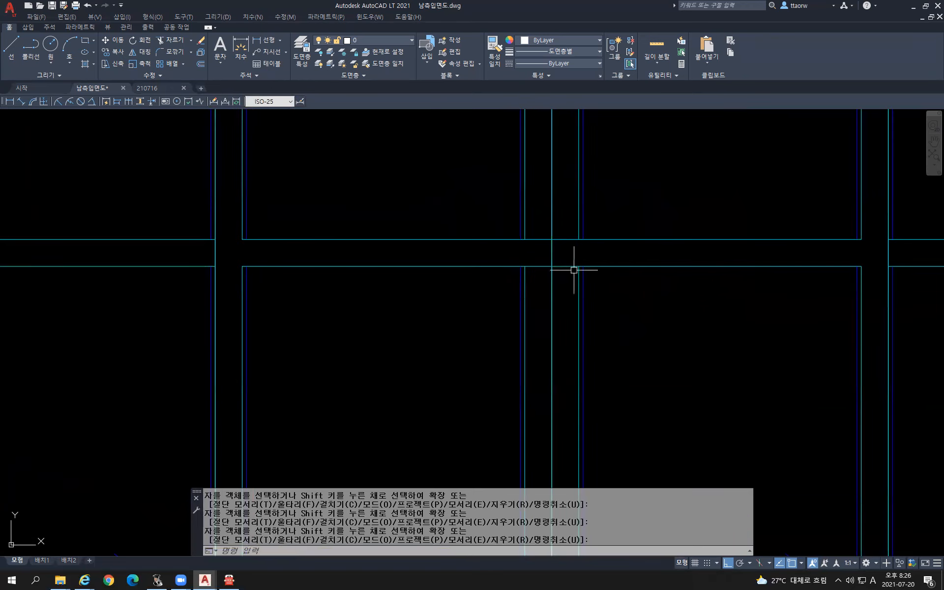
pyautogui.write('tr')
pyautogui.press('Return')
pyautogui.click(653, 320)
pyautogui.click(466, 202)
pyautogui.press('Return')
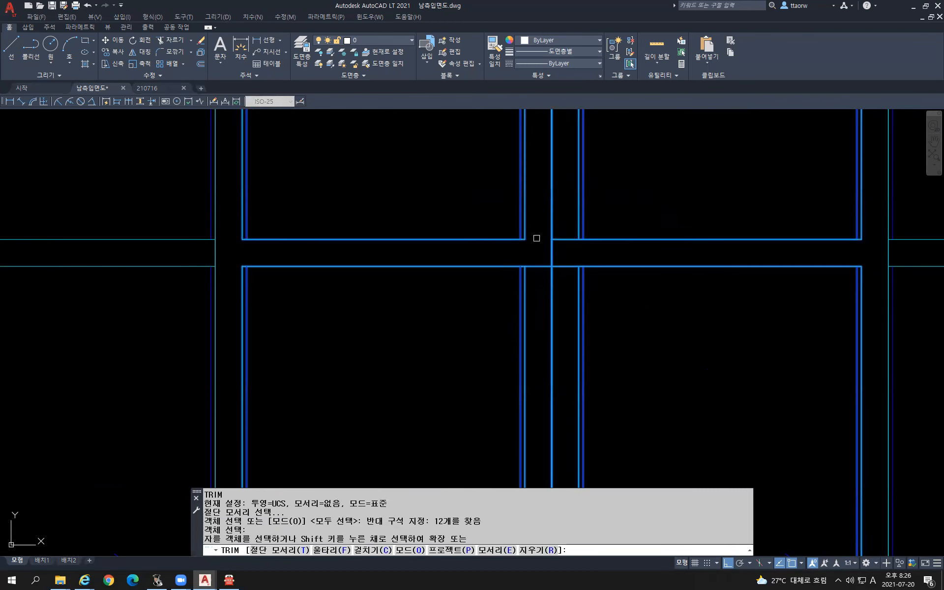
pyautogui.click(562, 239)
pyautogui.click(563, 267)
pyautogui.click(540, 267)
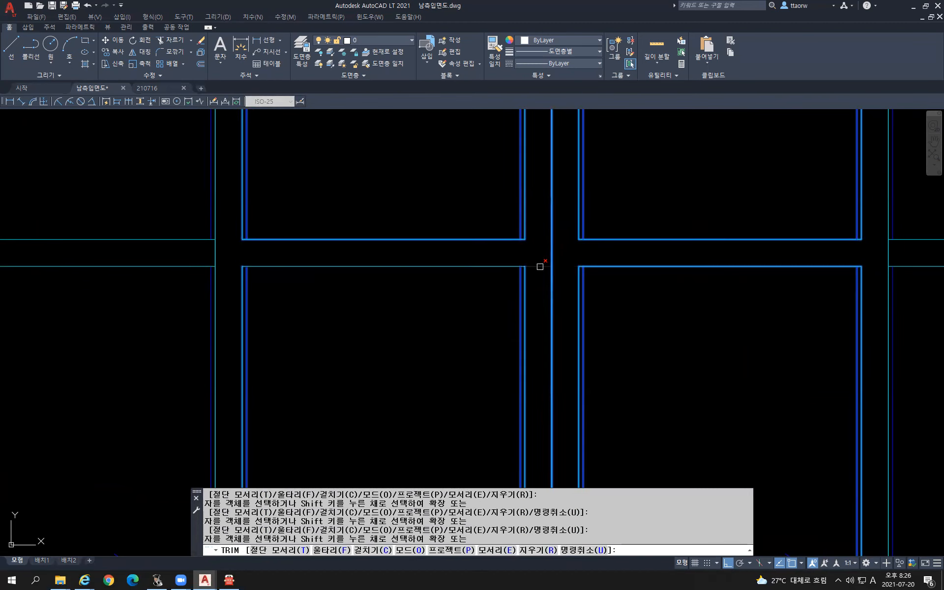
pyautogui.press('Return')
# Move the diagonal glass marks of all four upper panes straight down, closer to the middle of the panes.
pyautogui.scroll(-4, 665, 309)
pyautogui.scroll(-2, 717, 337)
pyautogui.moveTo(716, 338); pyautogui.dragTo(553, 307, button='middle')
pyautogui.scroll(2, 344, 195)
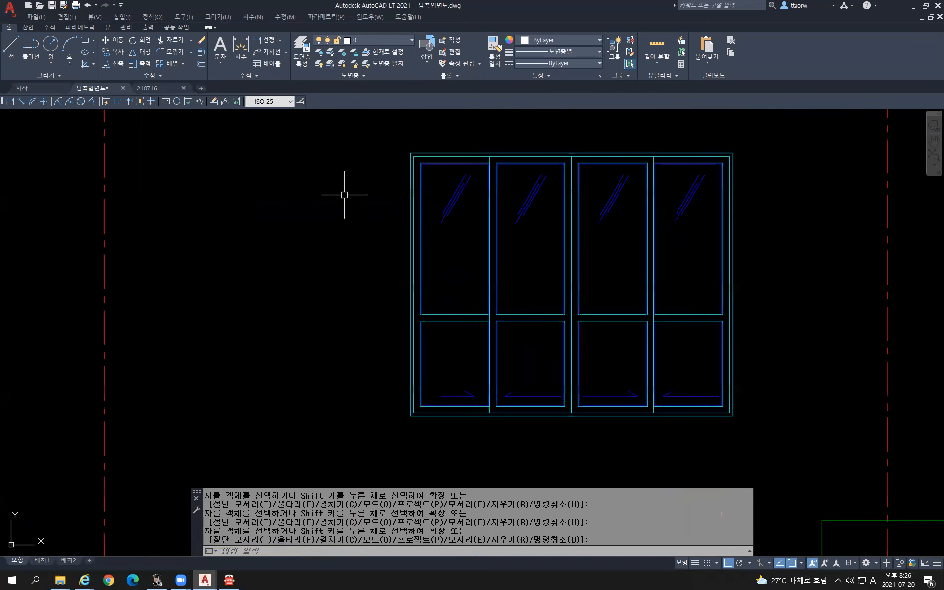
pyautogui.click(372, 174)
pyautogui.click(757, 258)
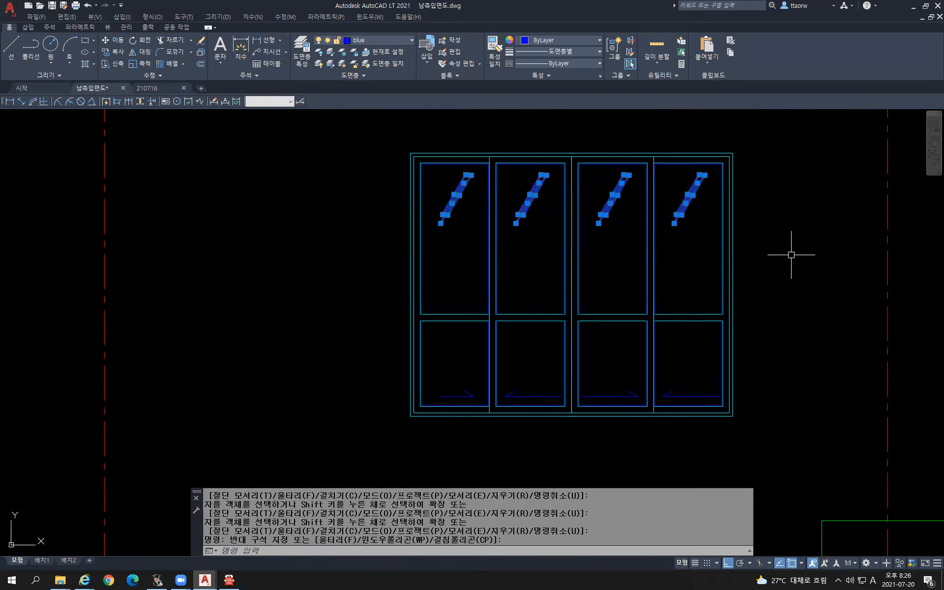
pyautogui.write('M')
pyautogui.press('Return')
pyautogui.click(803, 239)
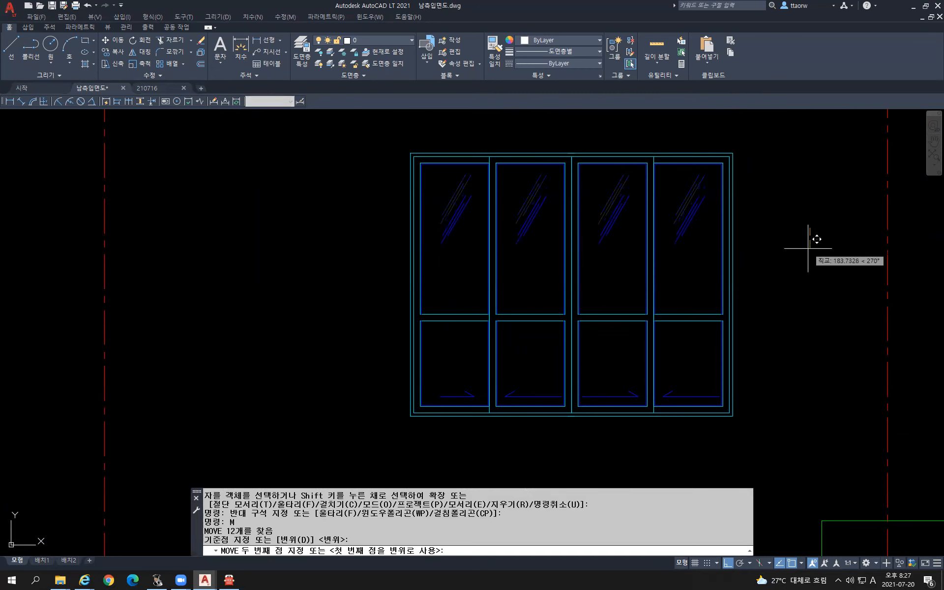
pyautogui.click(807, 252)
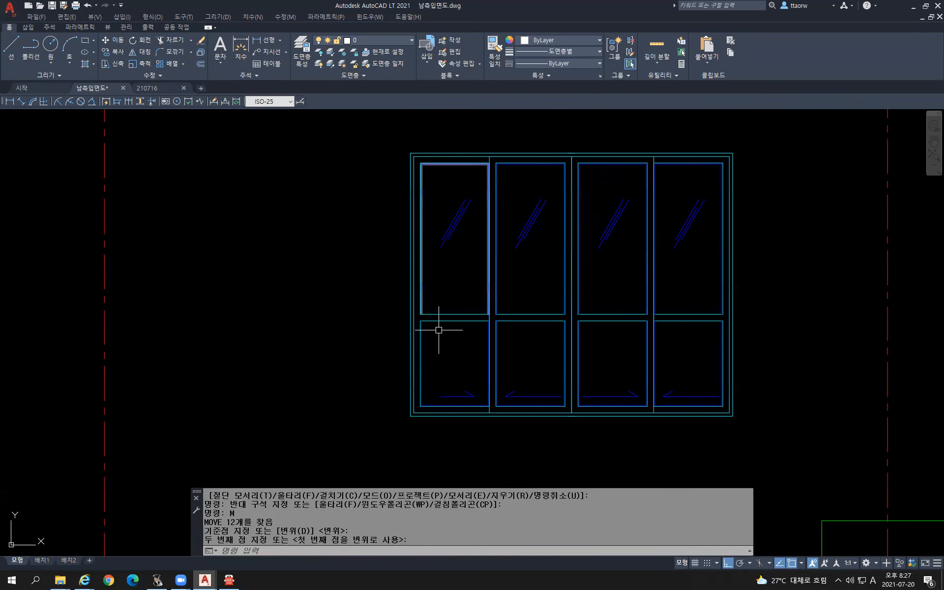
pyautogui.scroll(-1, 718, 239)
pyautogui.scroll(-1, 785, 339)
pyautogui.moveTo(762, 342); pyautogui.dragTo(521, 278, button='middle')
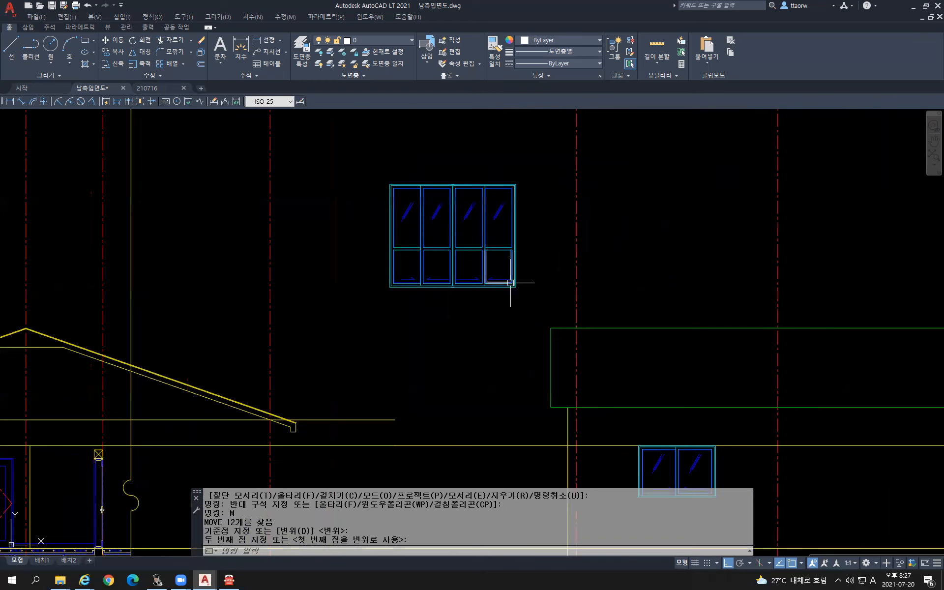
pyautogui.scroll(-2, 492, 277)
pyautogui.scroll(2, 494, 274)
pyautogui.click(514, 296)
pyautogui.click(305, 160)
pyautogui.write('M')
pyautogui.press('Return')
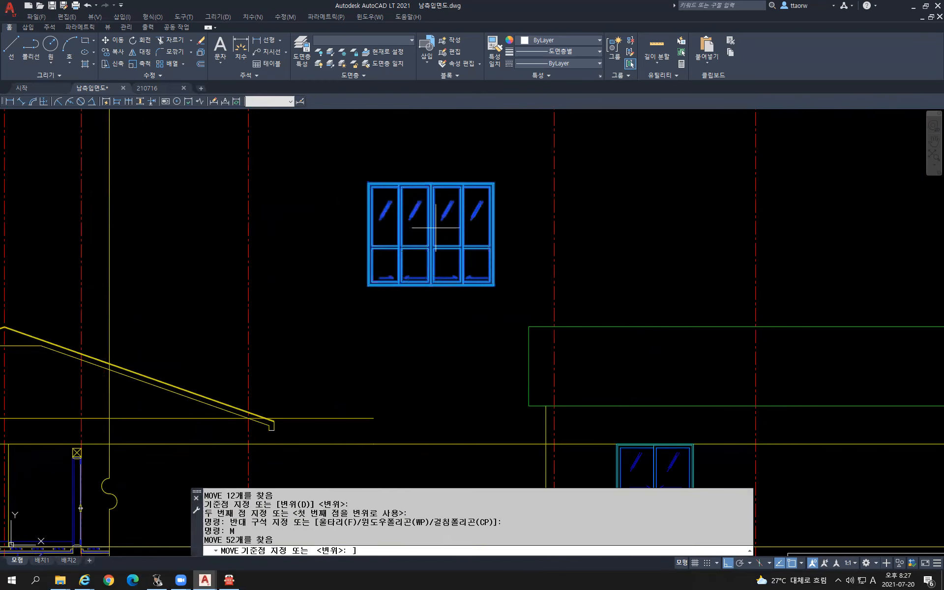
pyautogui.press('Escape')
pyautogui.press('Escape')
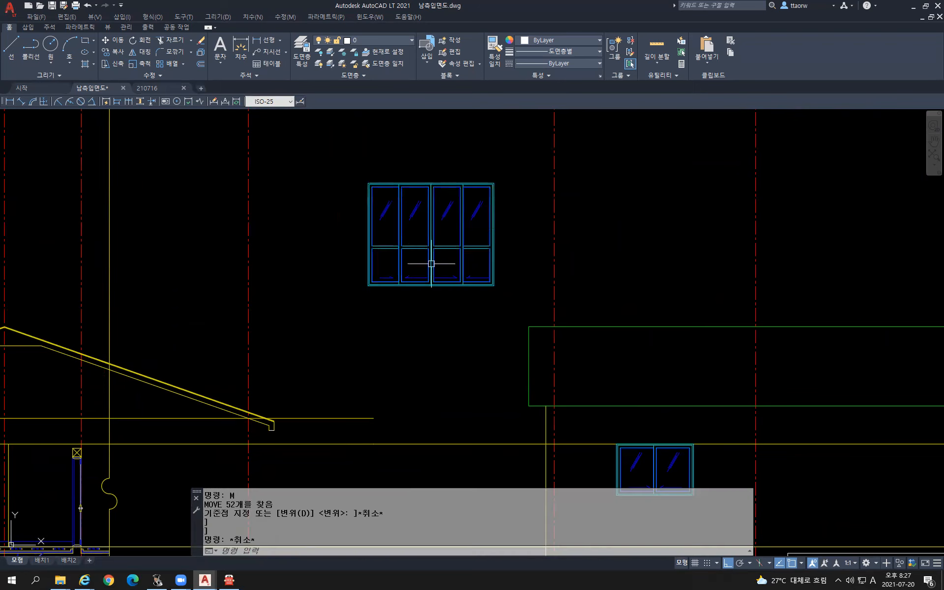
# Move the whole four-panel window by its top centre onto the upper opening line above the entrance steps, with the Nearest object snap enabled.
pyautogui.click(505, 295)
pyautogui.click(280, 141)
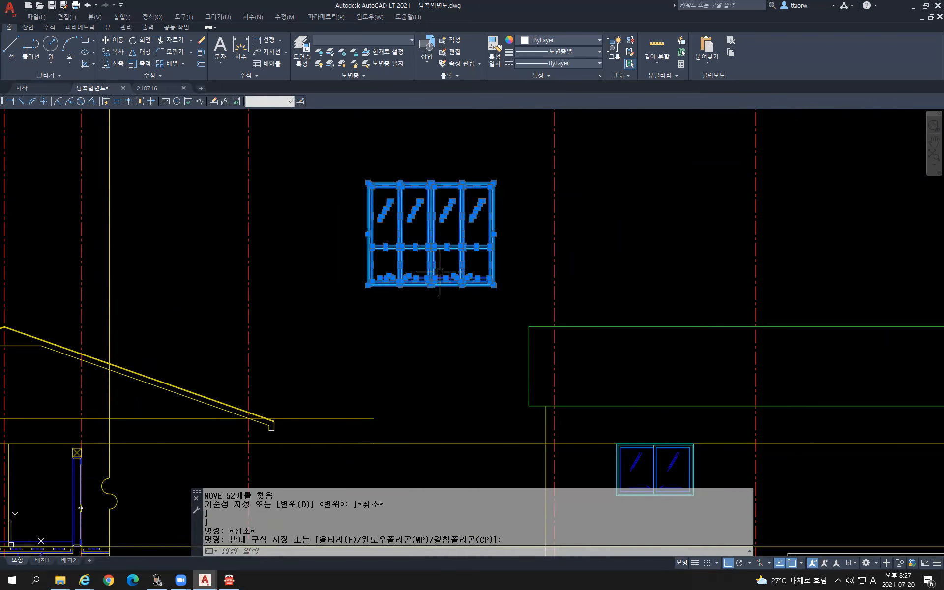
pyautogui.write('M')
pyautogui.press('Return')
pyautogui.scroll(2, 433, 181)
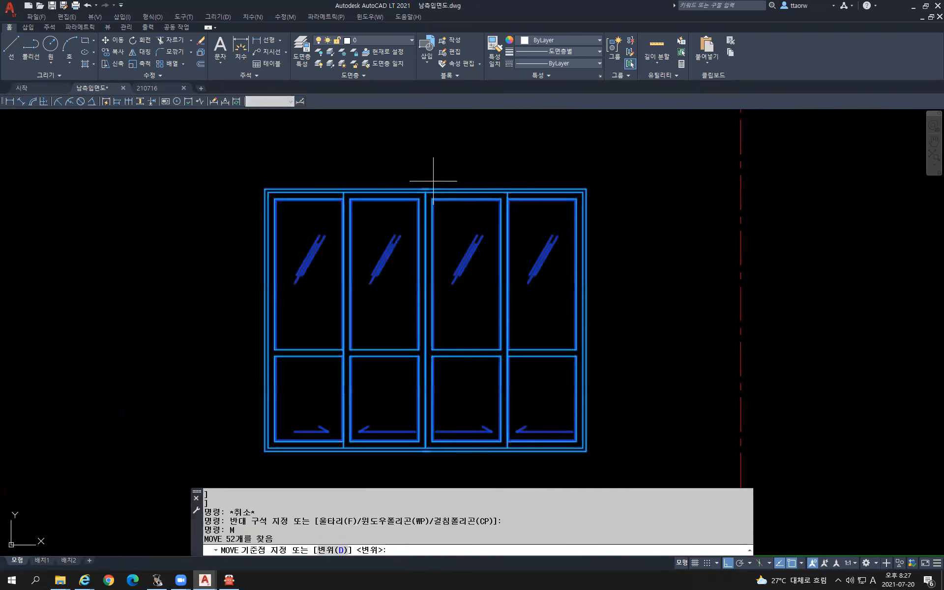
pyautogui.scroll(3, 422, 188)
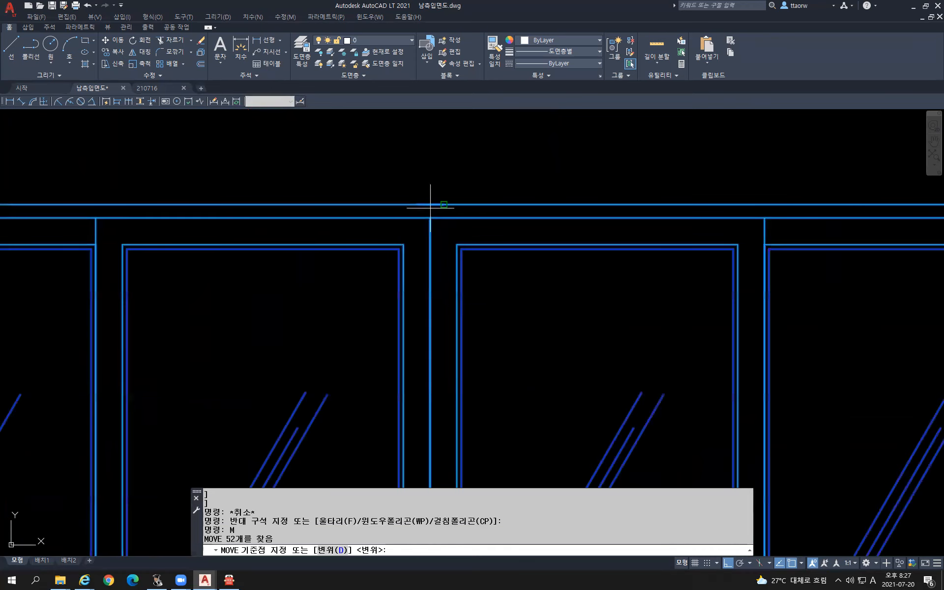
pyautogui.click(428, 204)
pyautogui.scroll(-5, 436, 194)
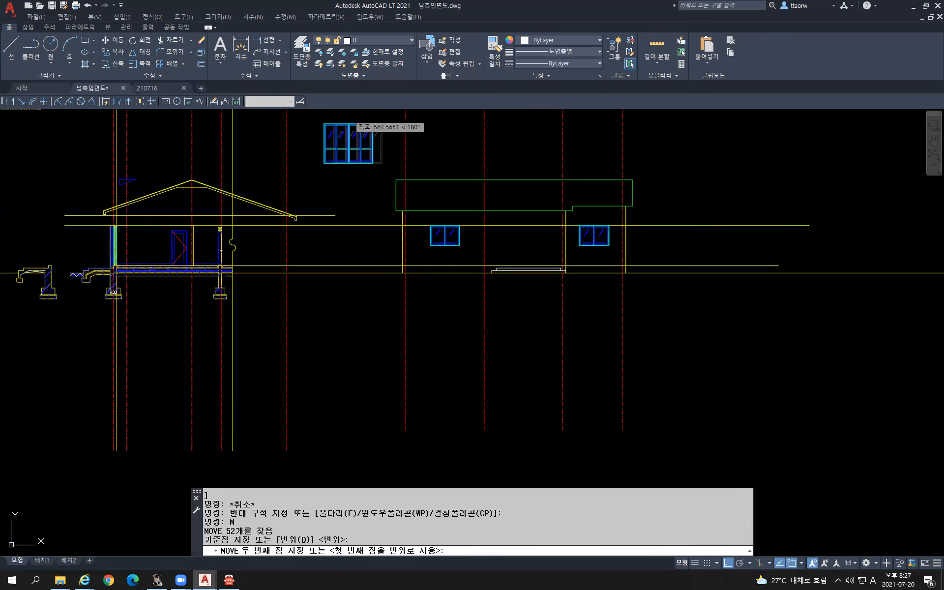
pyautogui.scroll(3, 534, 215)
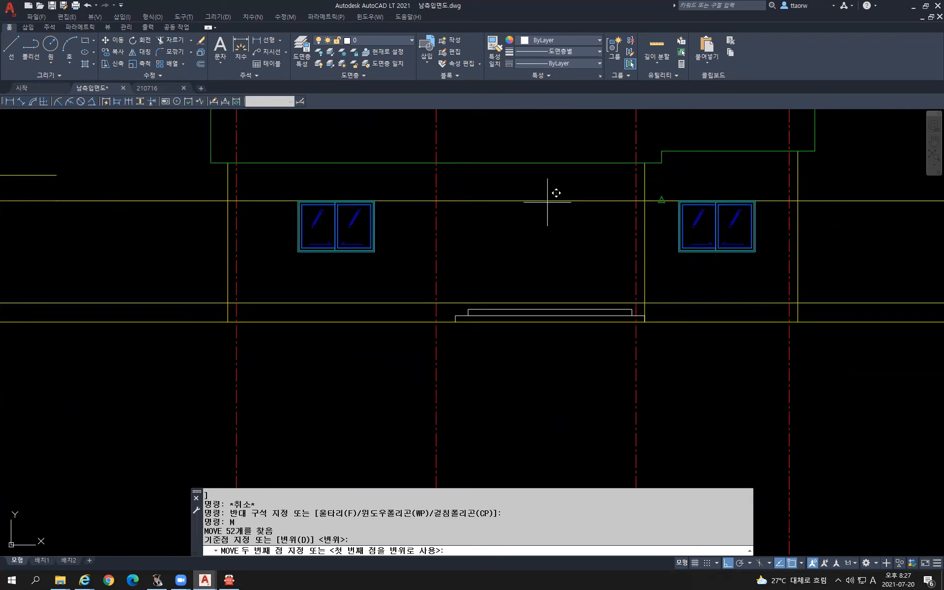
pyautogui.click(802, 563)
pyautogui.click(806, 512)
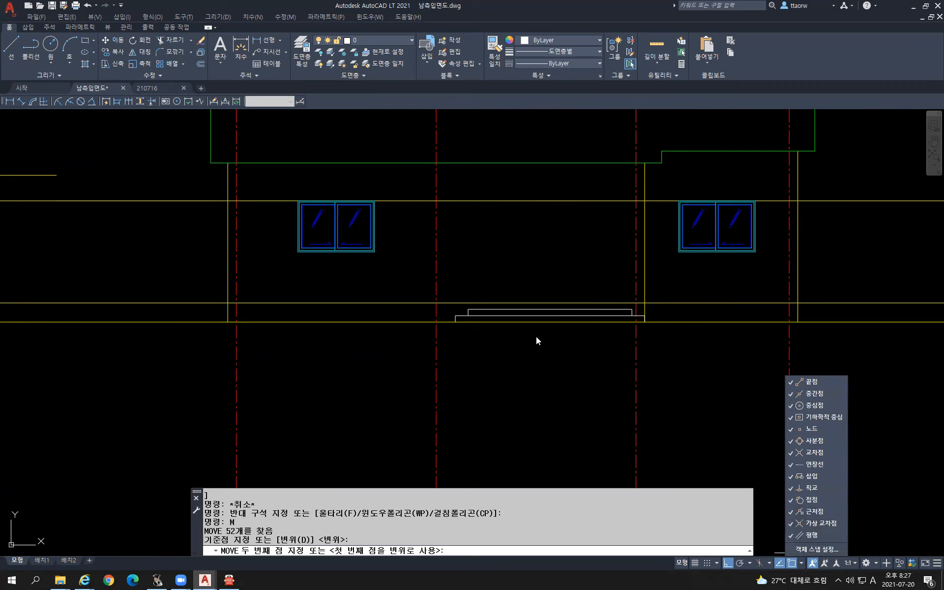
pyautogui.click(541, 260)
pyautogui.click(541, 201)
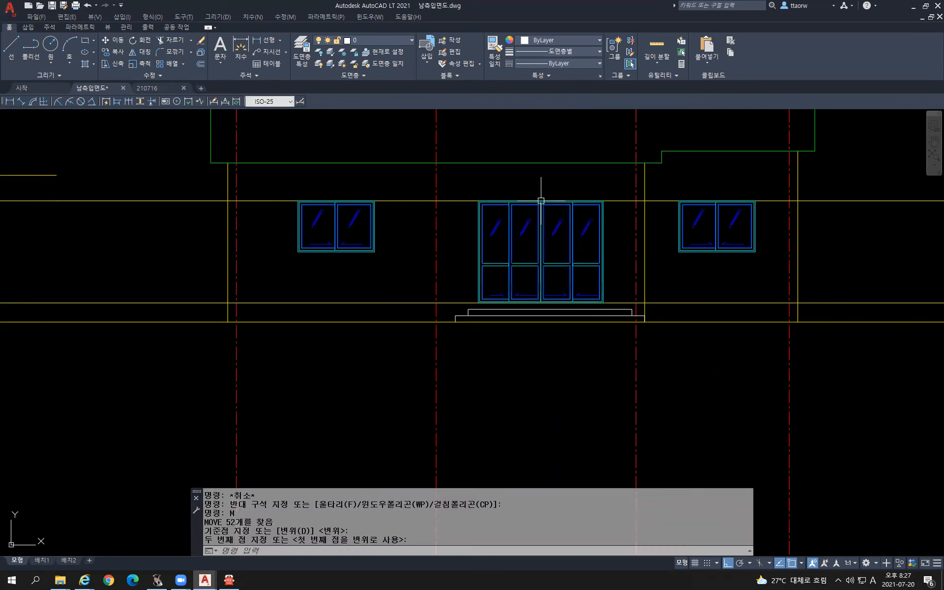
# Examine the south elevation as a whole, checking the entrance unit above the steps against the side windows and the wall section.
pyautogui.press('space')
pyautogui.scroll(-4, 583, 392)
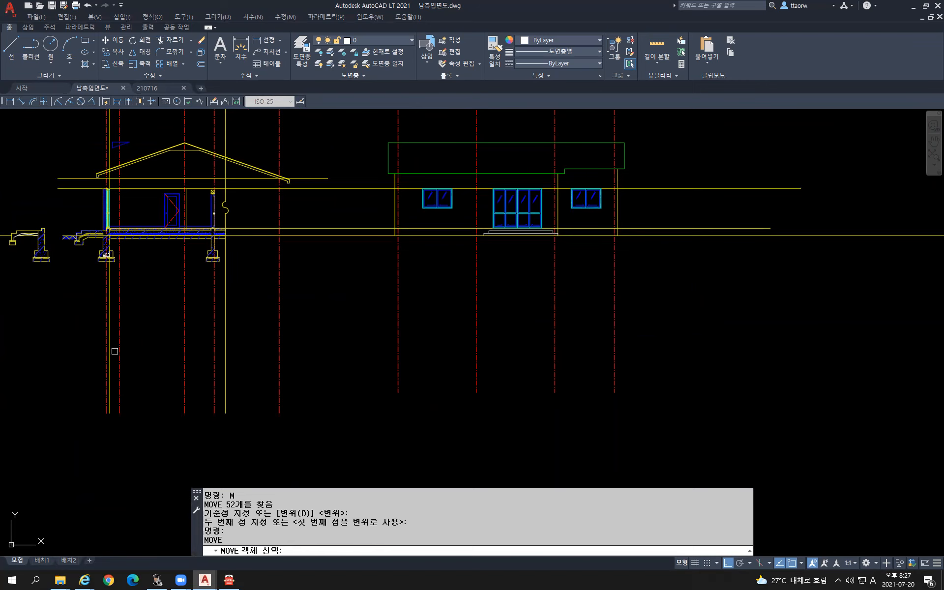
pyautogui.moveTo(360, 289); pyautogui.dragTo(338, 348, button='middle')
pyautogui.scroll(3, 396, 331)
pyautogui.scroll(-3, 417, 337)
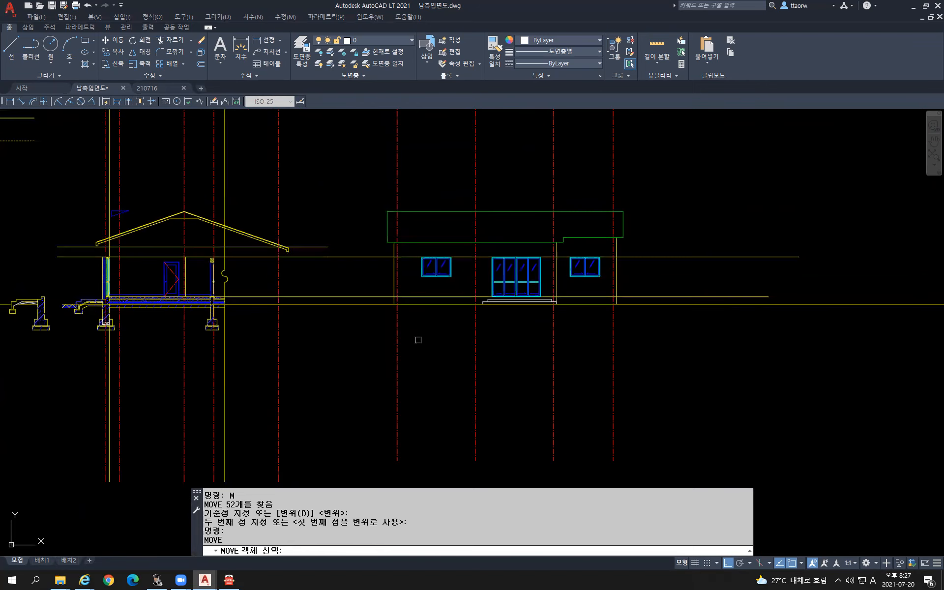
pyautogui.press('Escape')
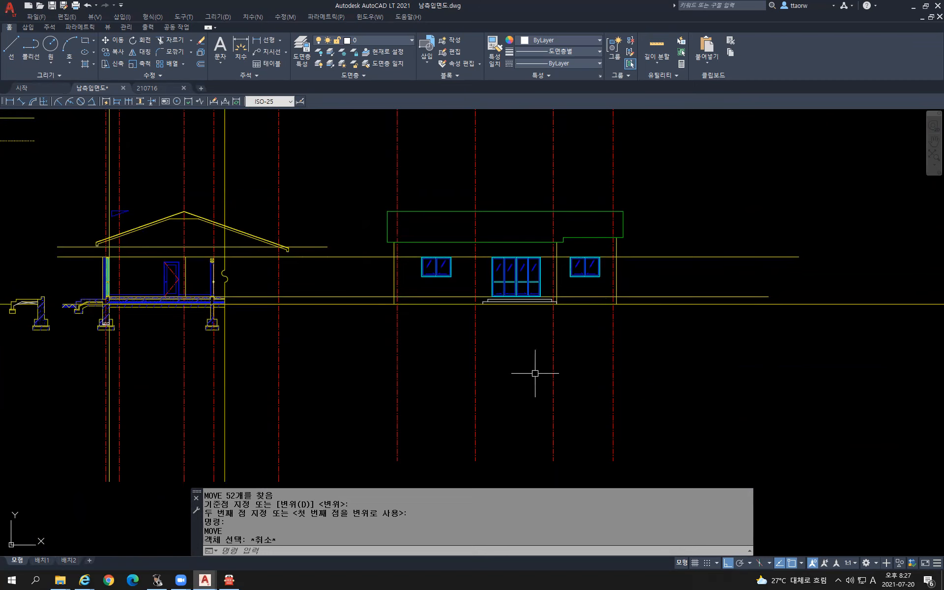
pyautogui.scroll(4, 415, 305)
pyautogui.scroll(-2, 421, 249)
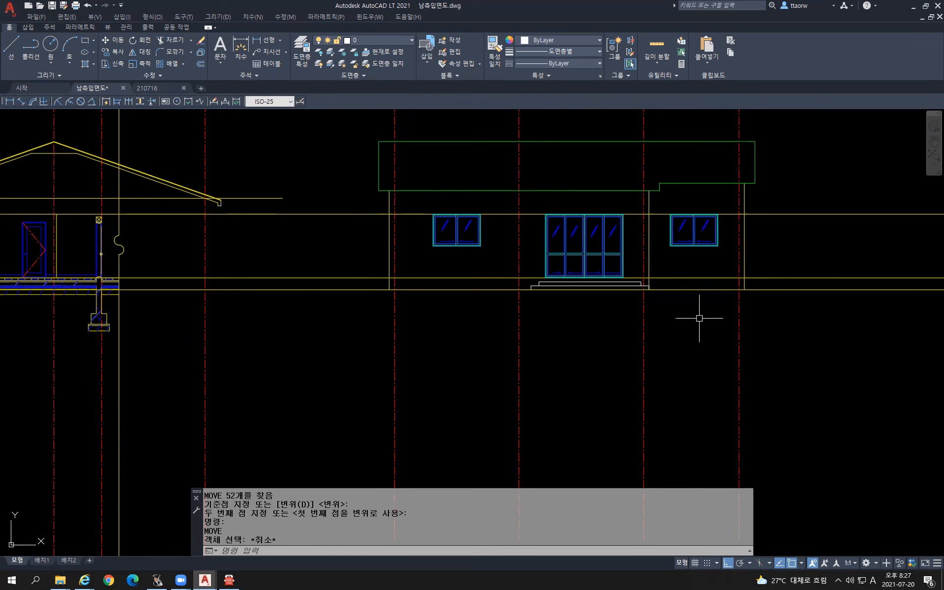
pyautogui.scroll(4, 605, 365)
pyautogui.moveTo(569, 320)
pyautogui.mouseDown(button='middle')
pyautogui.moveTo(583, 343)
pyautogui.moveTo(620, 352)
pyautogui.mouseUp(button='middle')
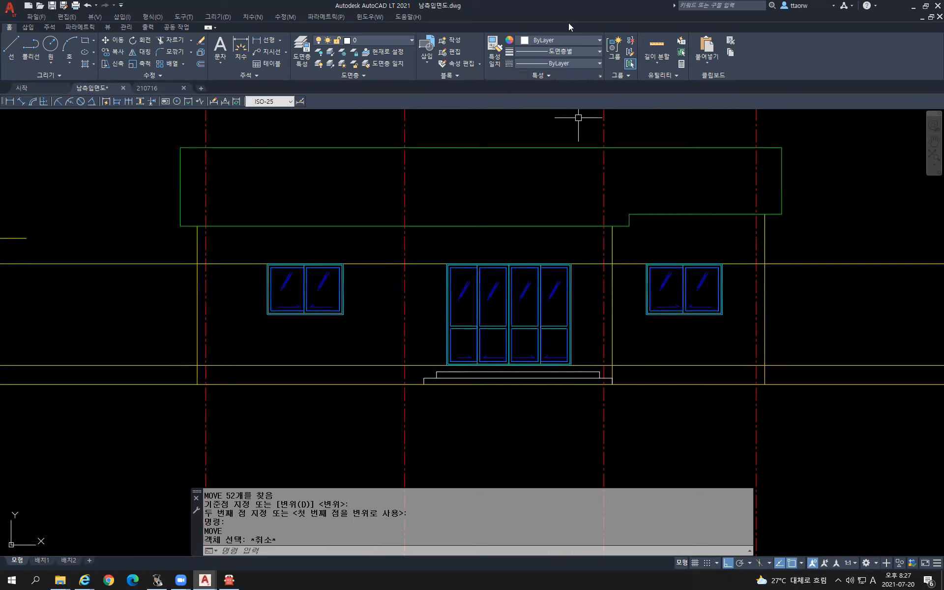